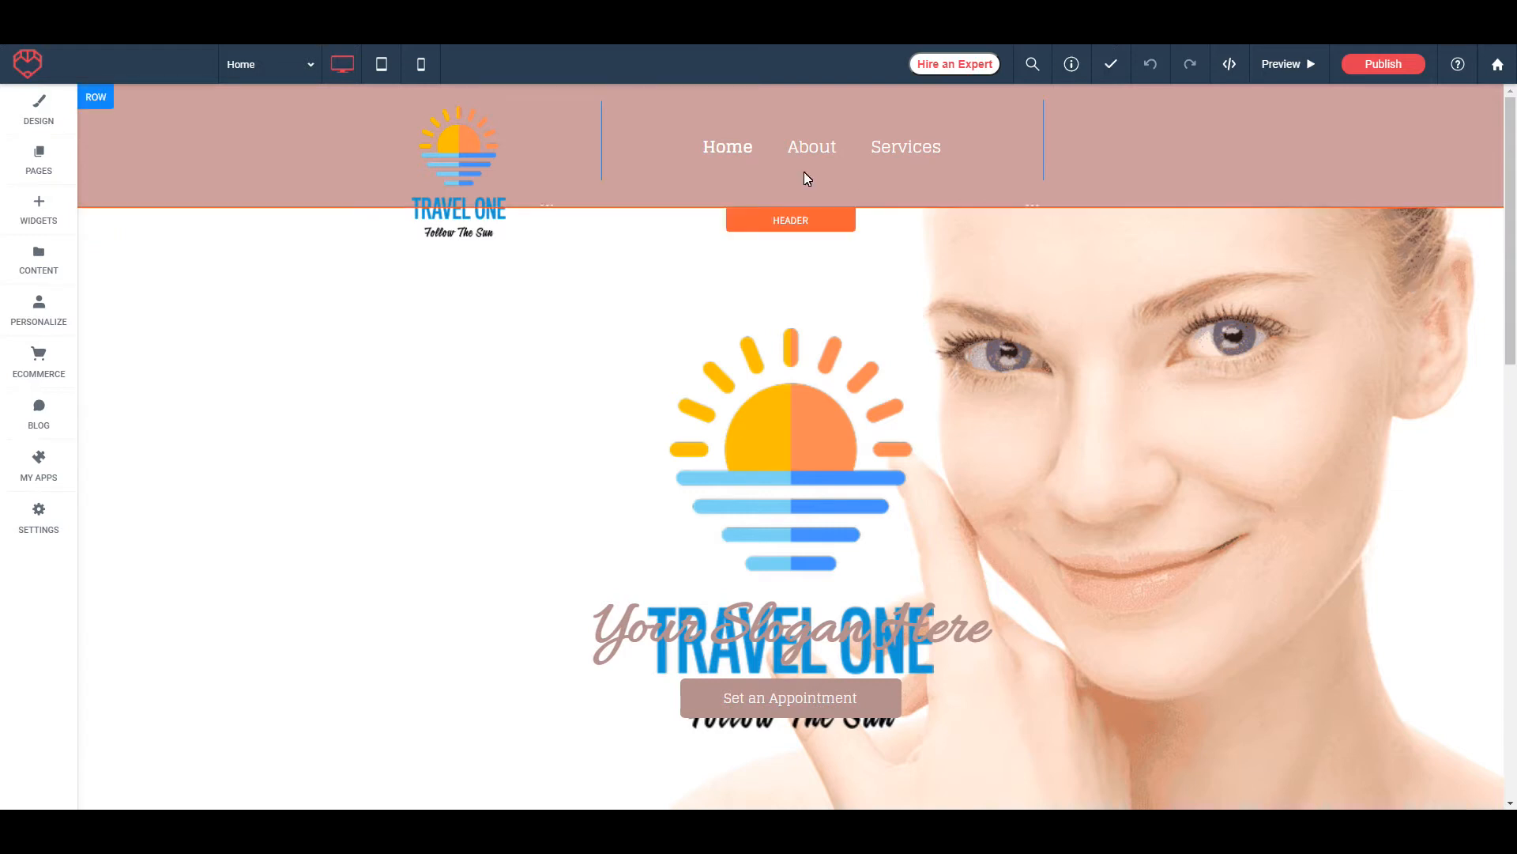
Look at the About and Services pages, return to Home, and look through the Home page's sections
mouse_move(1510, 155)
mouse_down()
mouse_move(1515, 572)
mouse_move(1510, 158)
mouse_up()
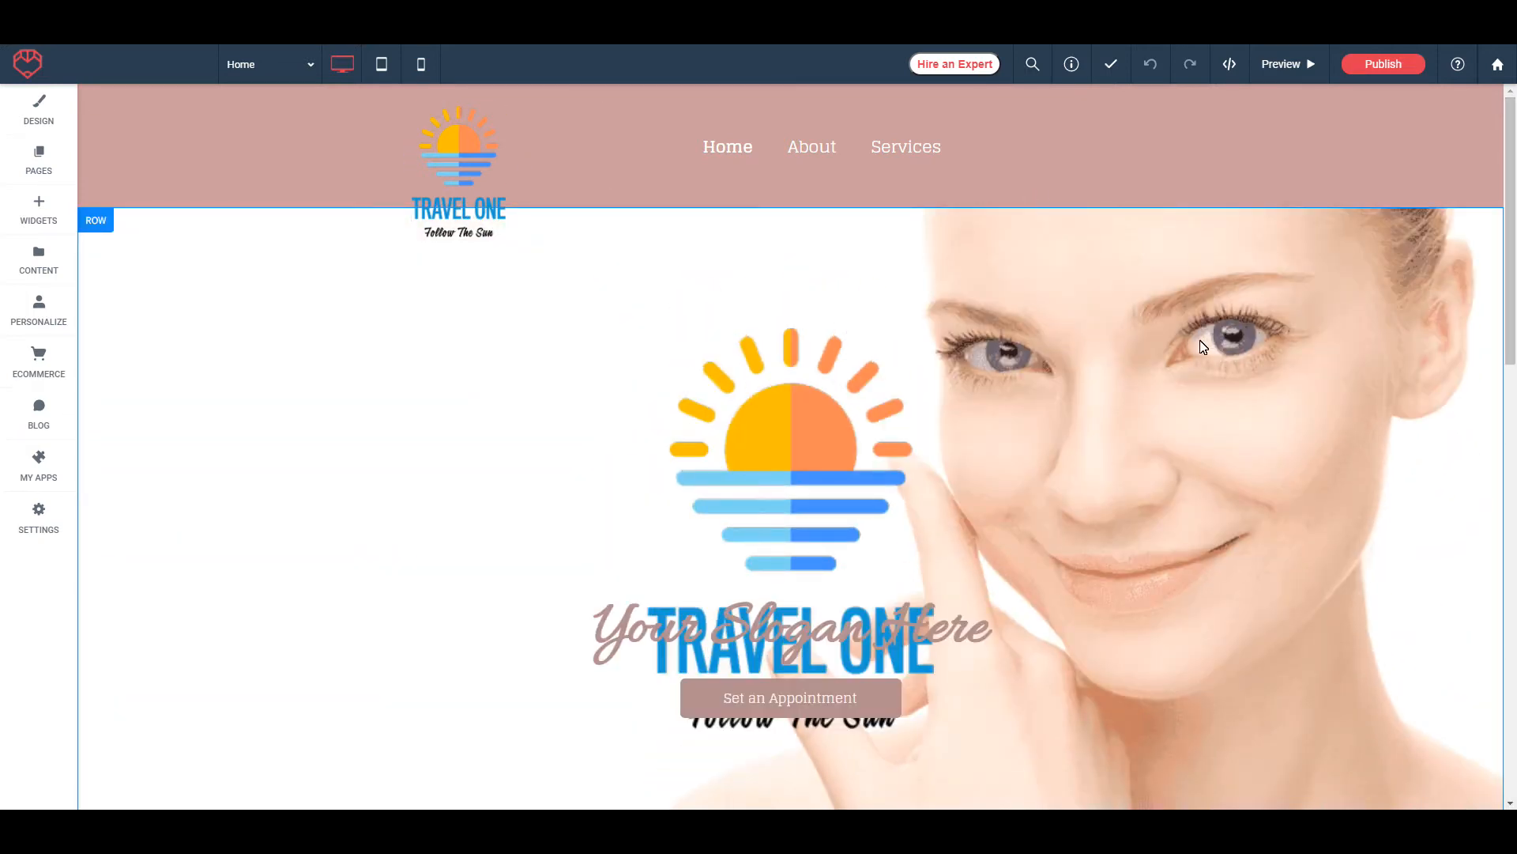
click(811, 148)
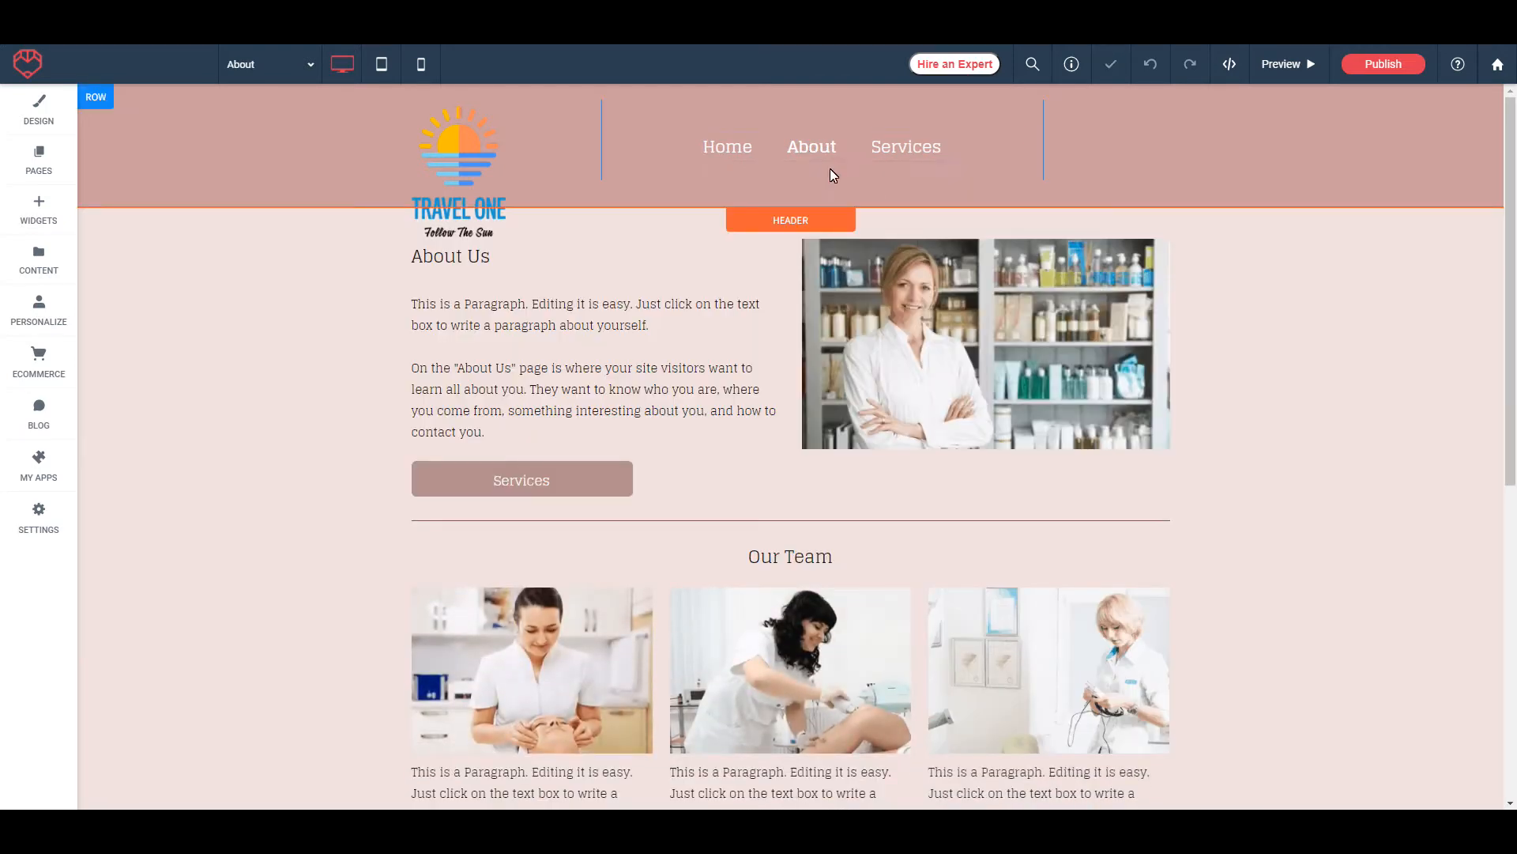
click(920, 152)
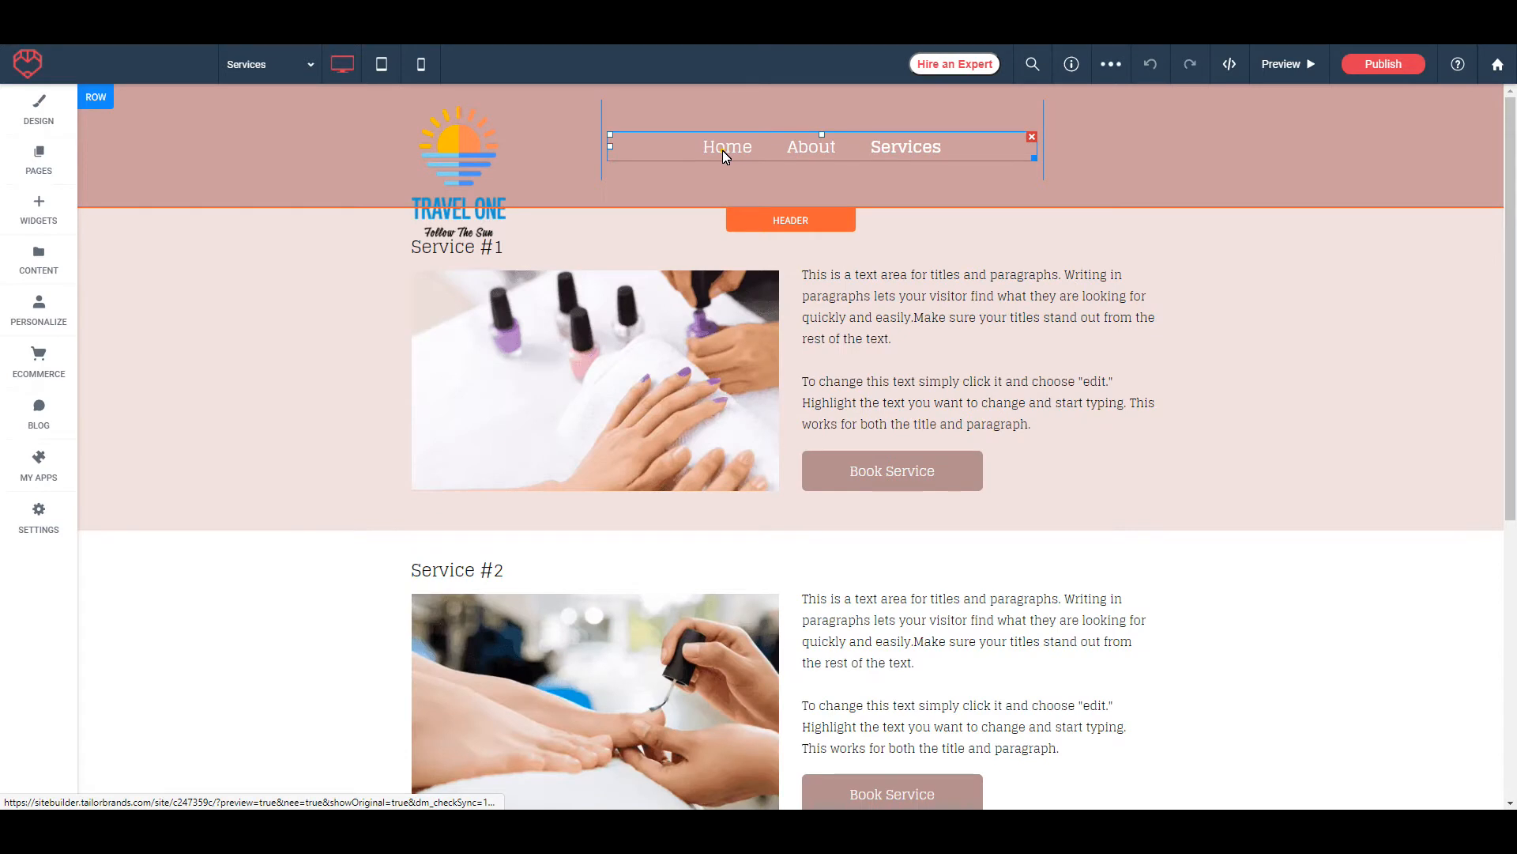
click(723, 150)
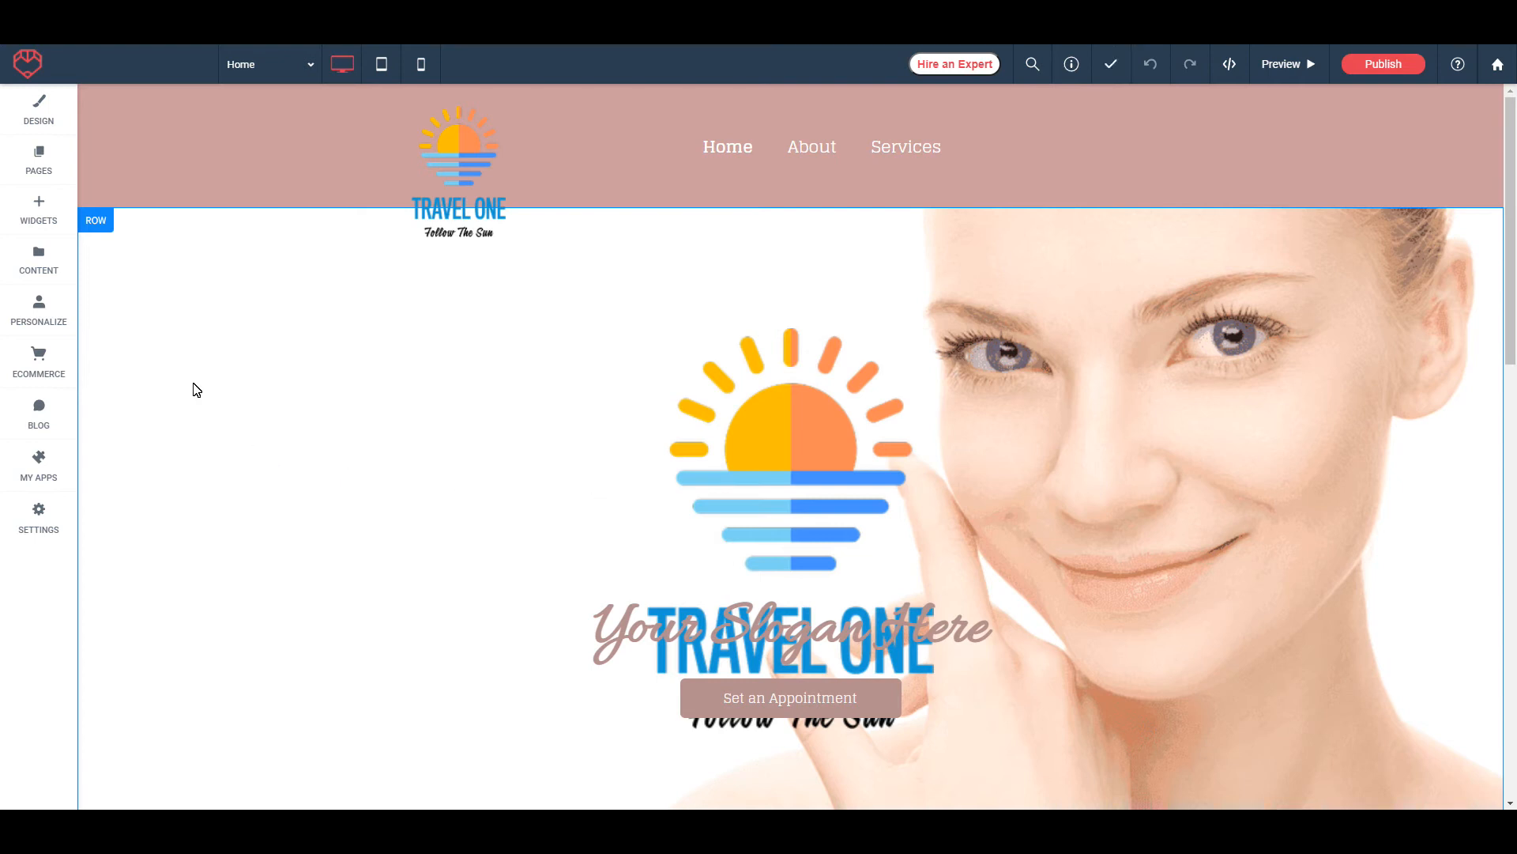
scroll(86, 217, down, 5)
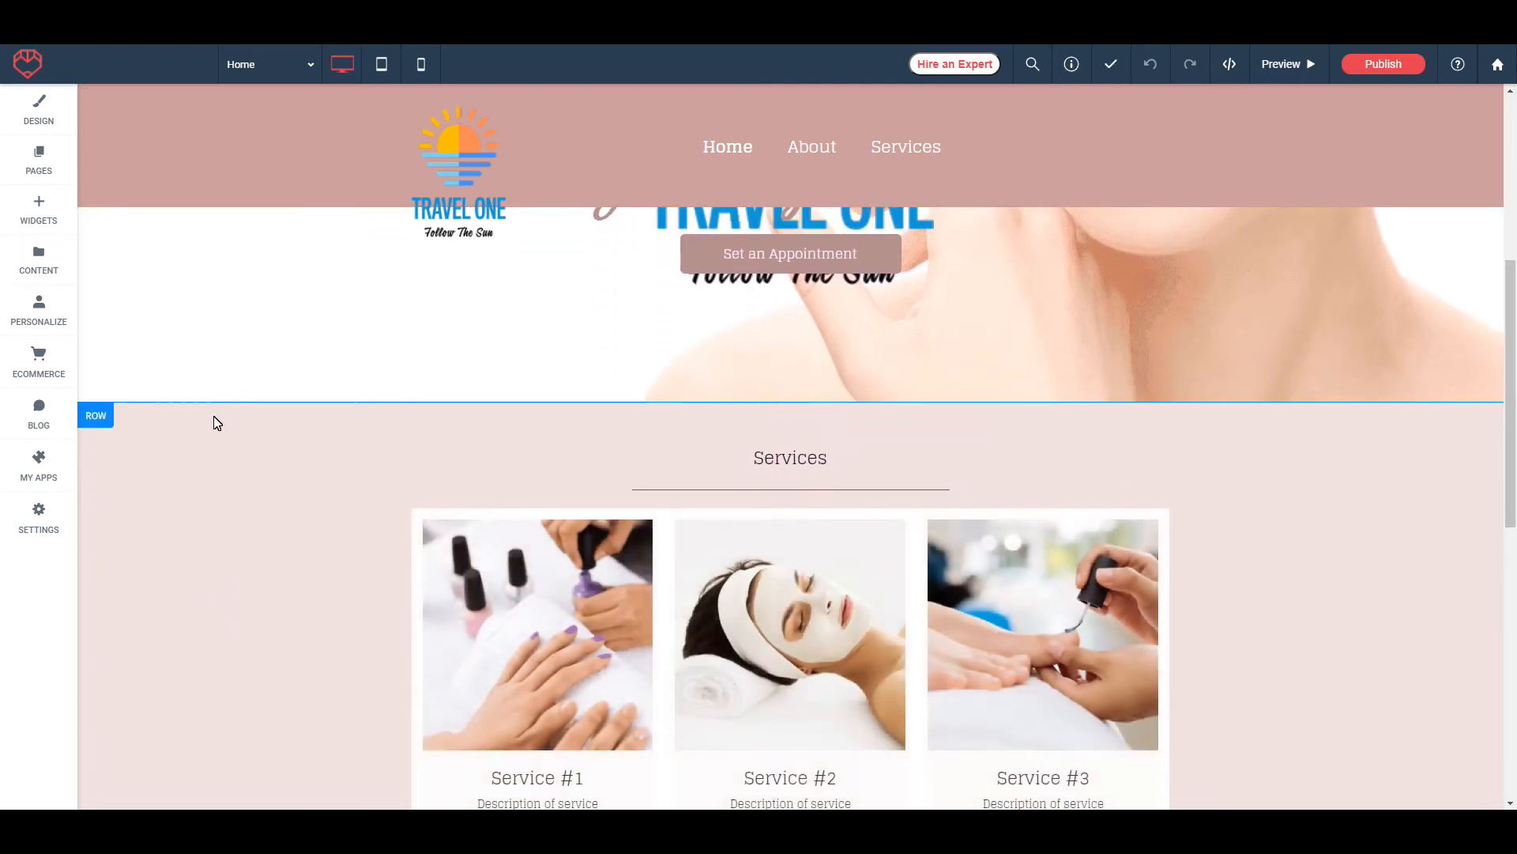
scroll(142, 498, down, 5)
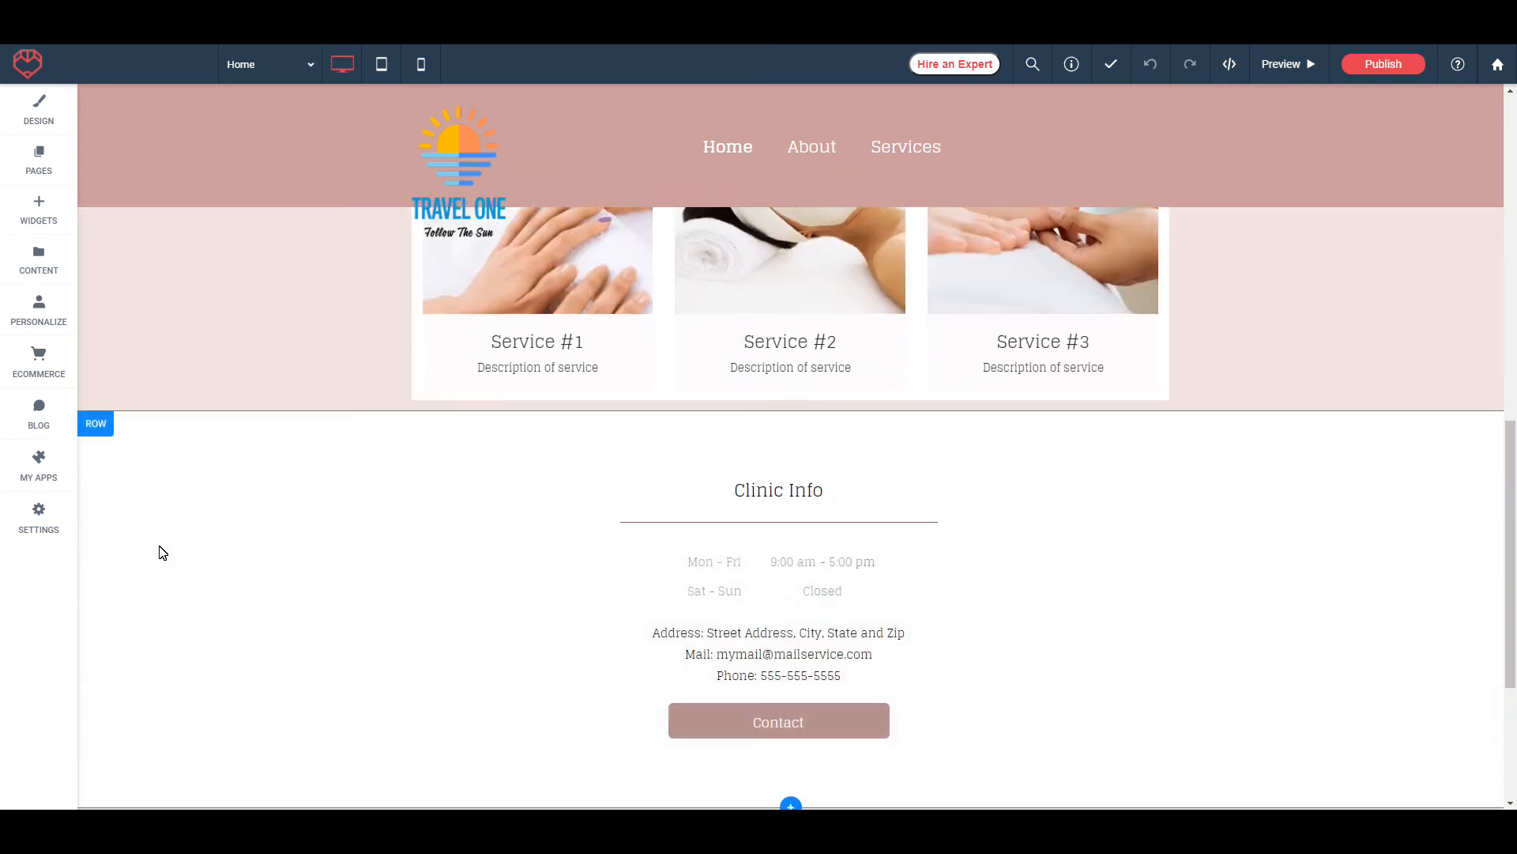
scroll(332, 361, up, 10)
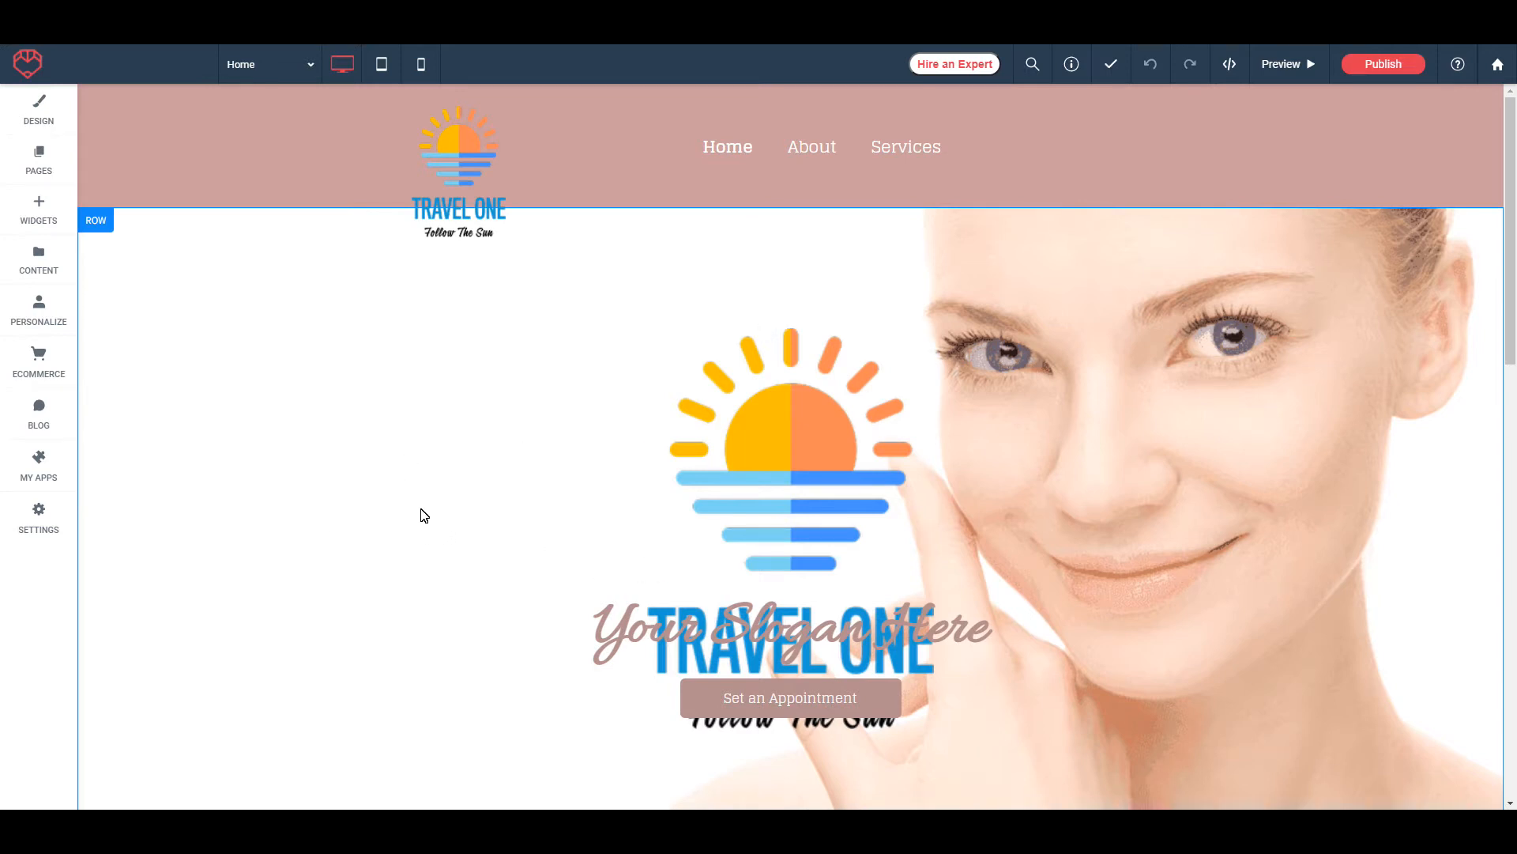
Add a new row above the Services section on the Home page
scroll(342, 477, down, 4)
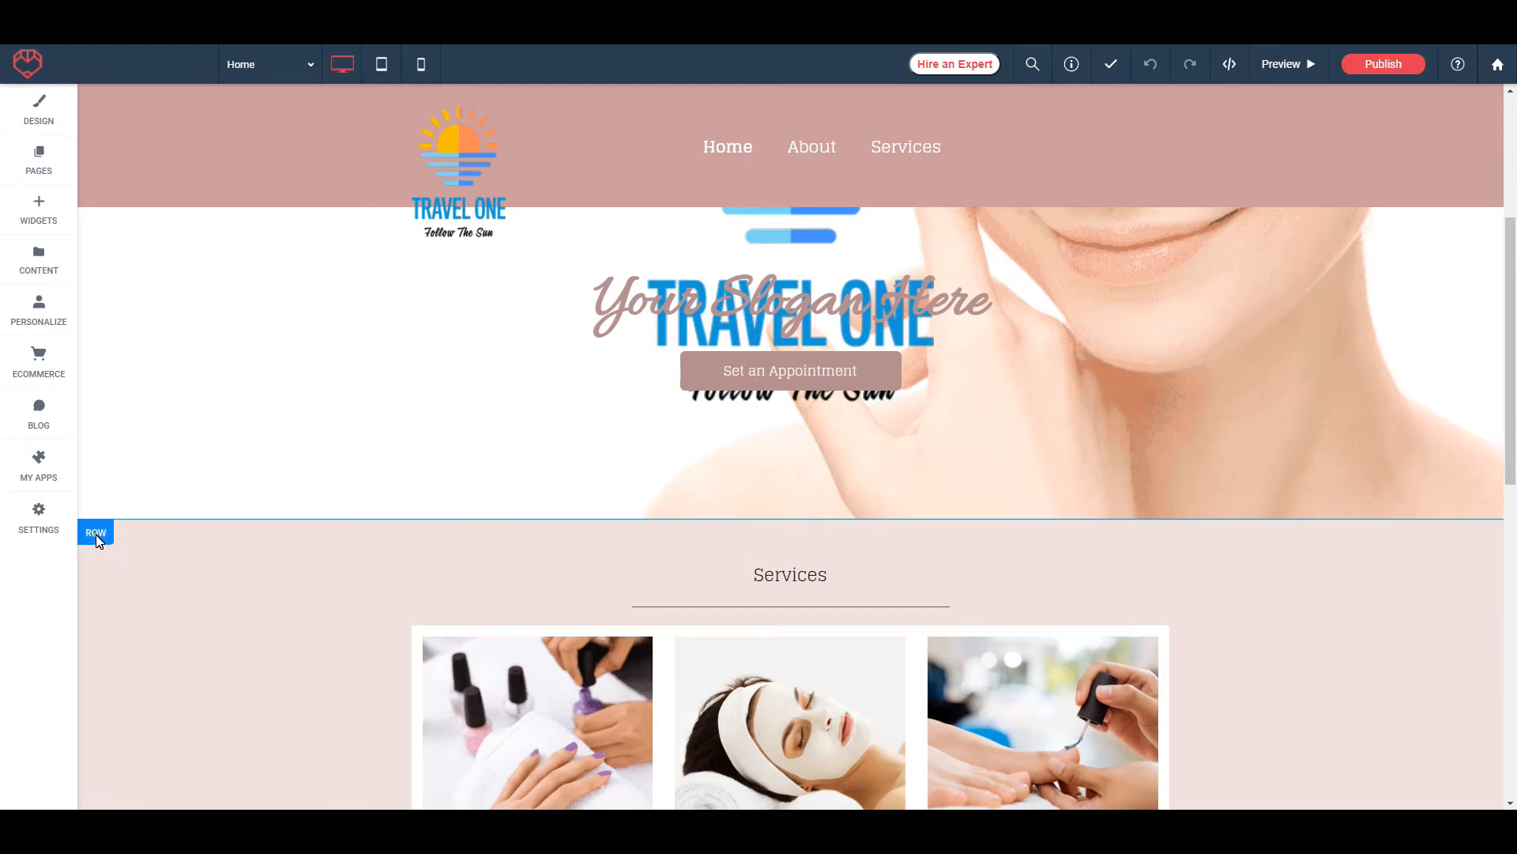
click(95, 534)
mouse_move(136, 313)
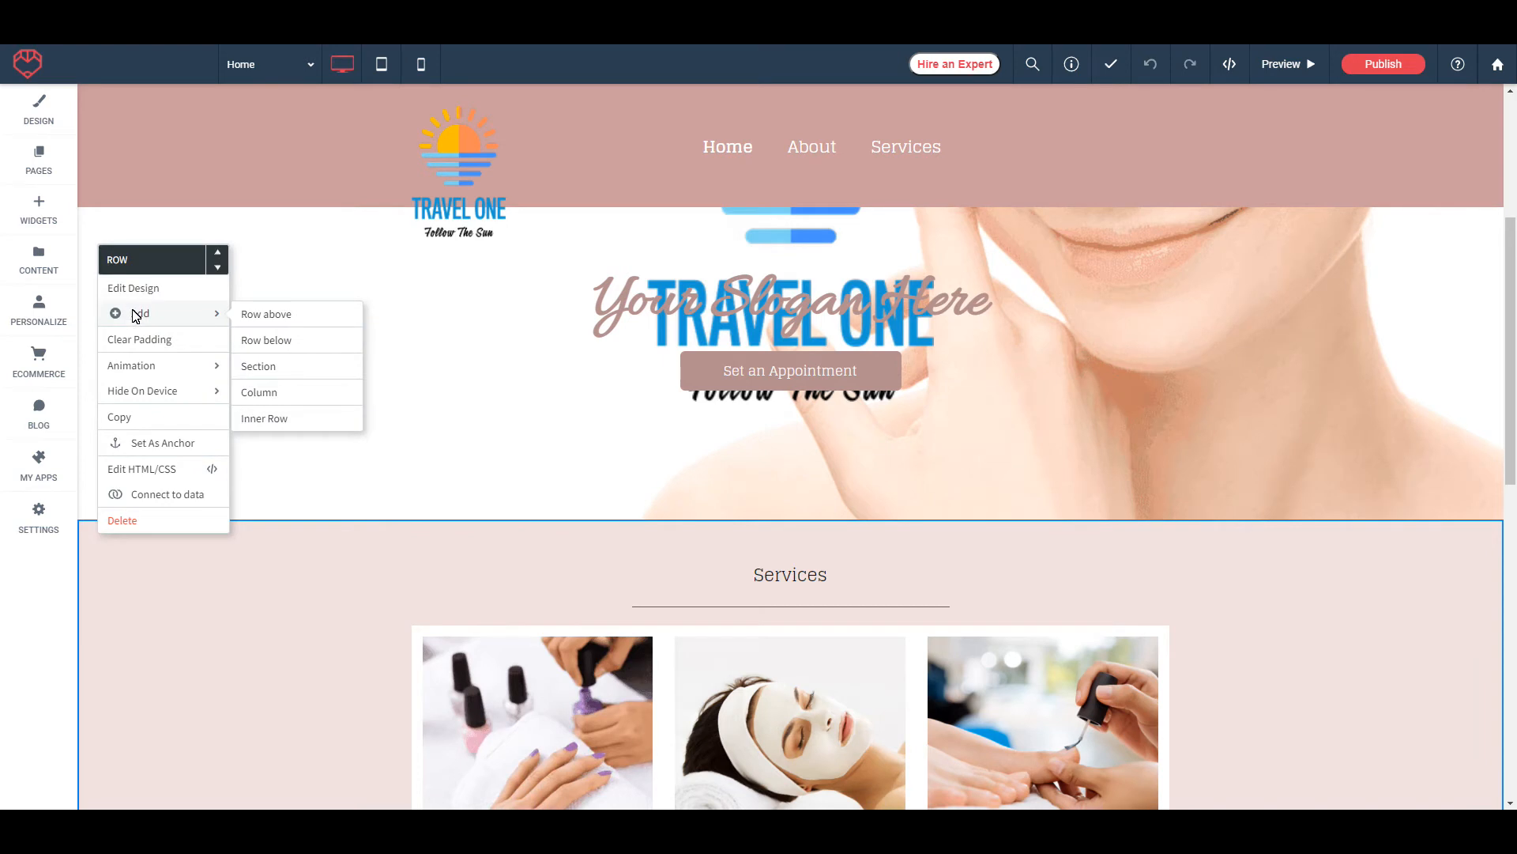
click(272, 315)
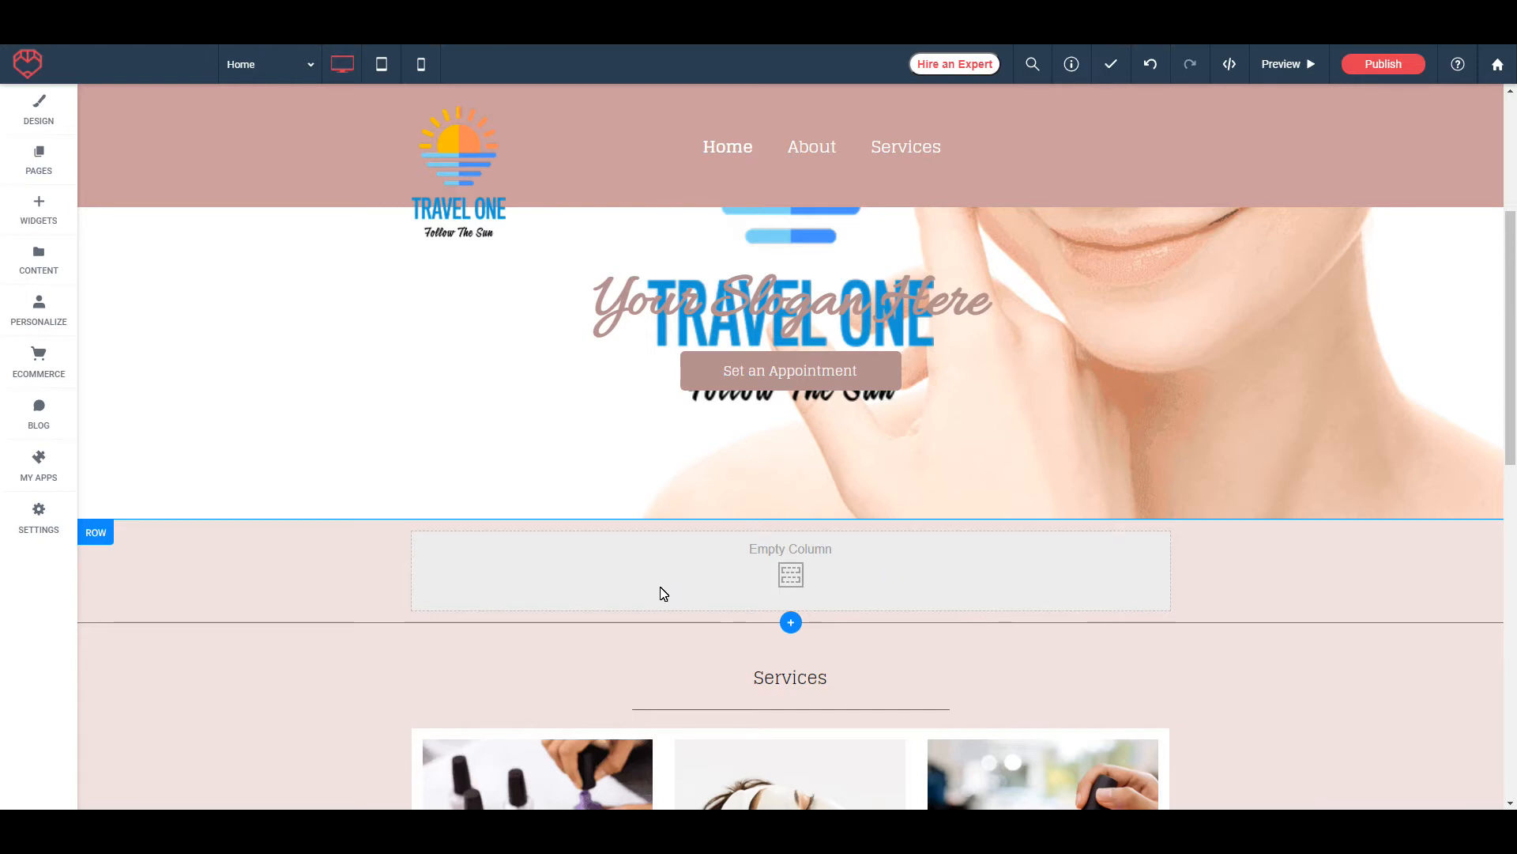
Add a second column to the new empty row above Services
right_click(545, 568)
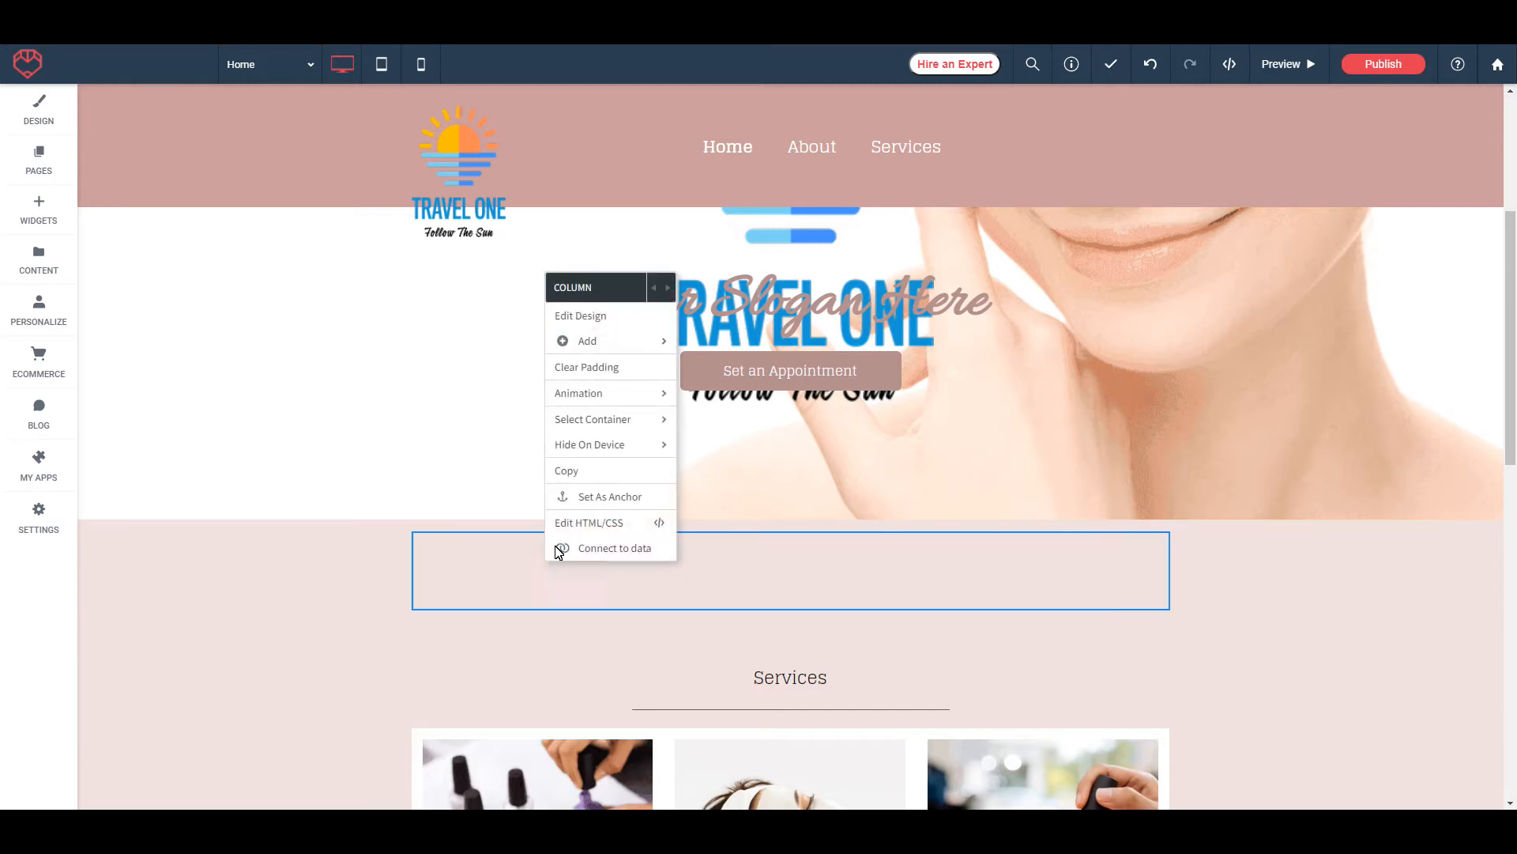
mouse_move(593, 340)
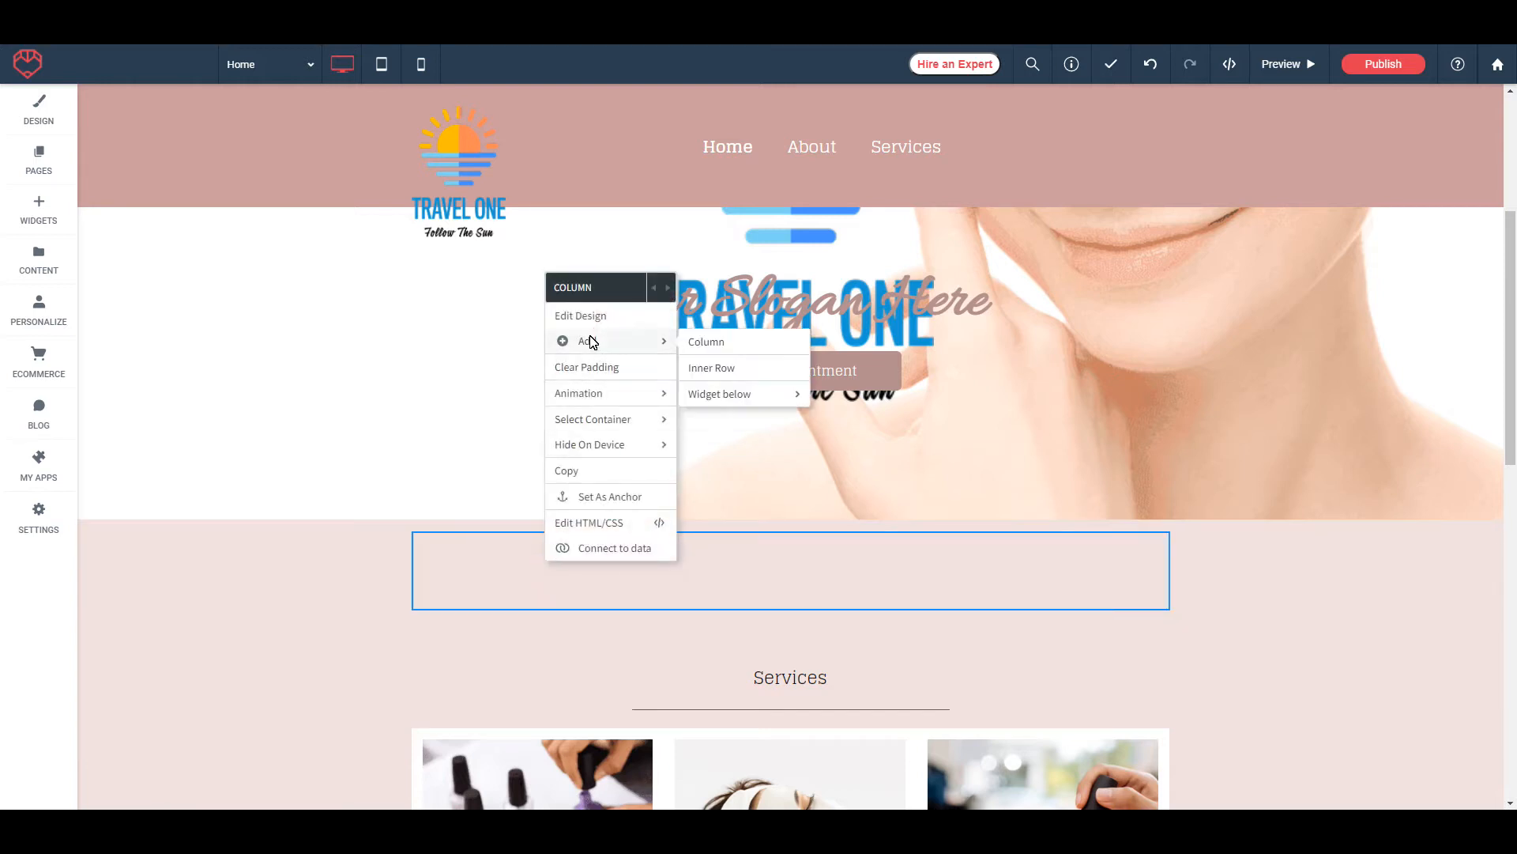
click(715, 344)
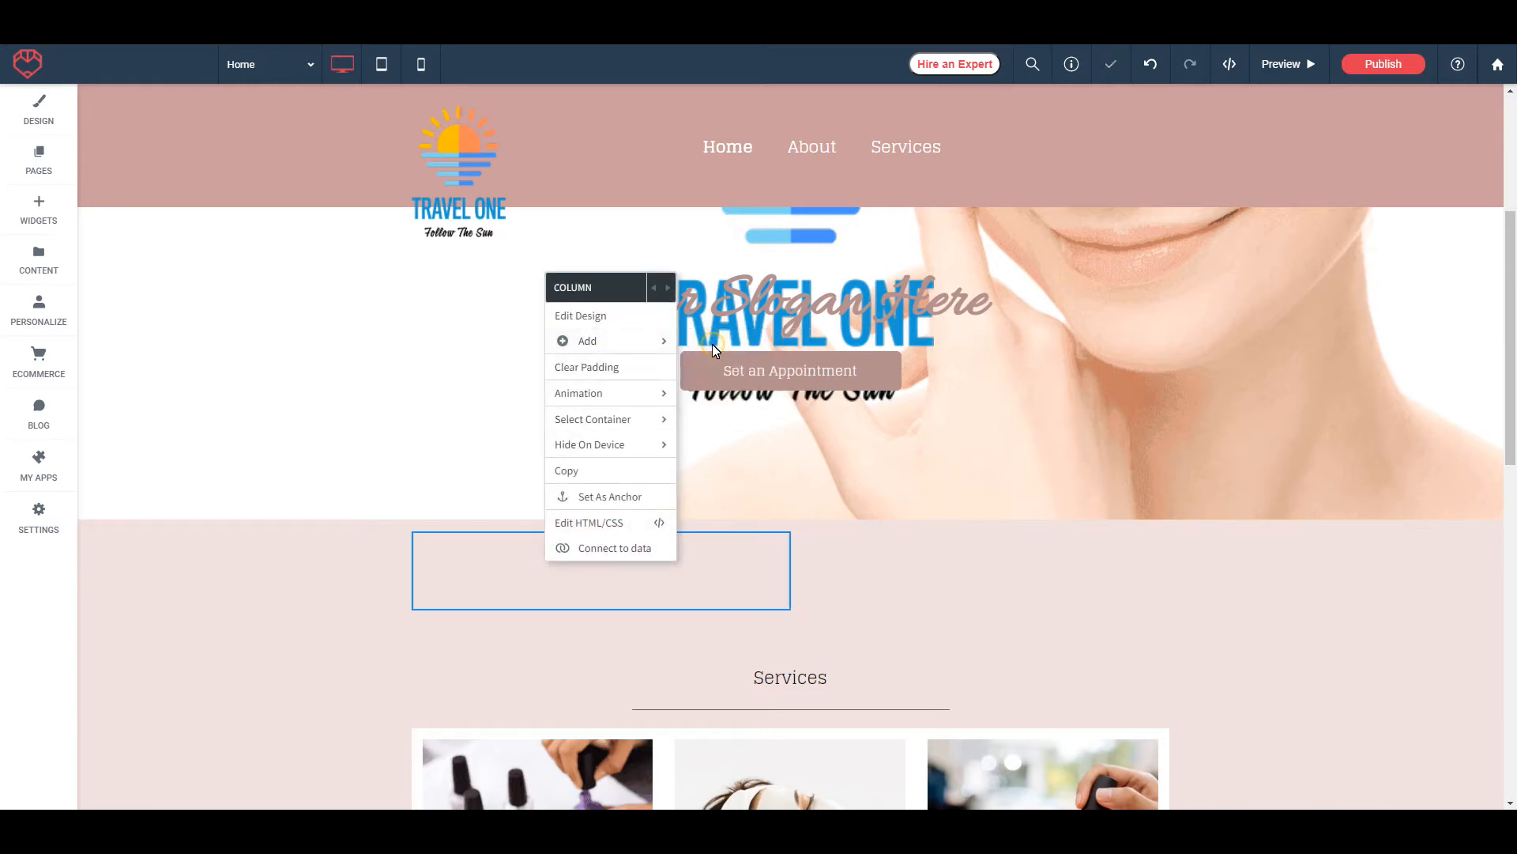
click(731, 586)
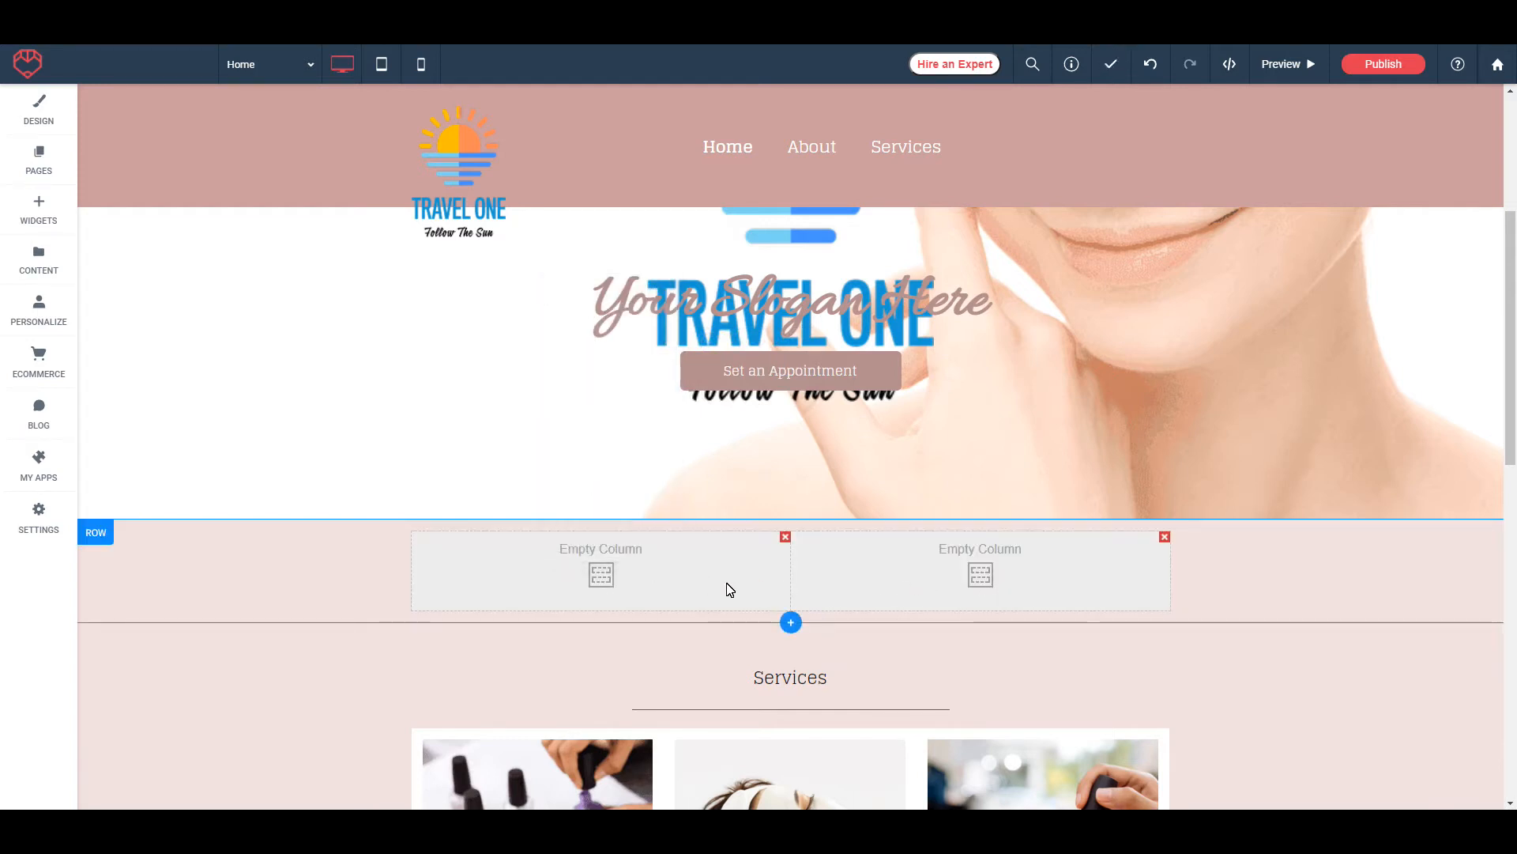
Add a third column to the empty row from its first column
click(698, 562)
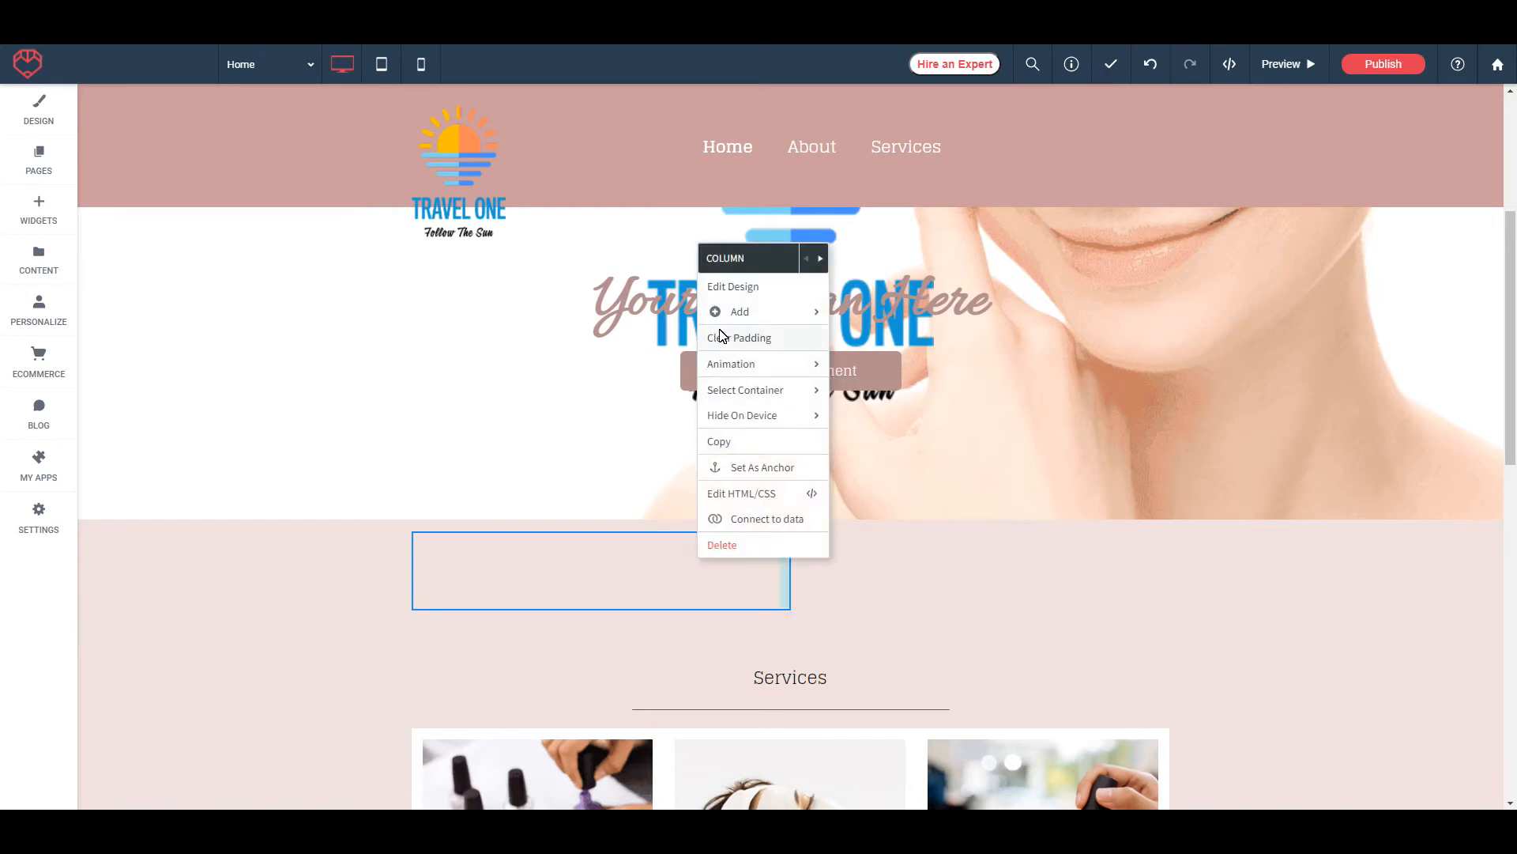
mouse_move(790, 313)
click(850, 315)
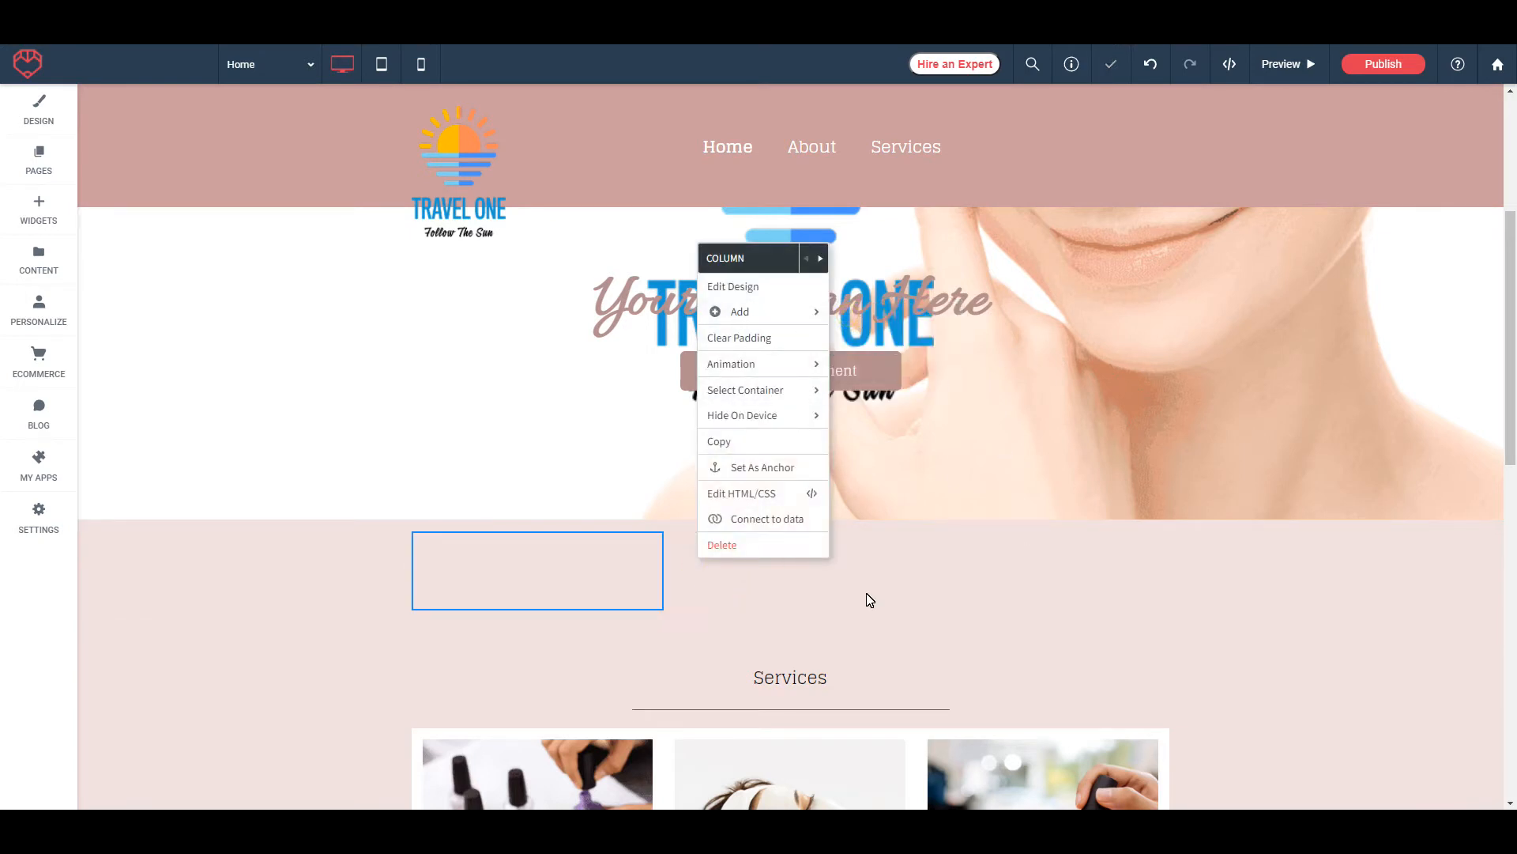
click(571, 571)
click(774, 576)
click(767, 566)
click(222, 591)
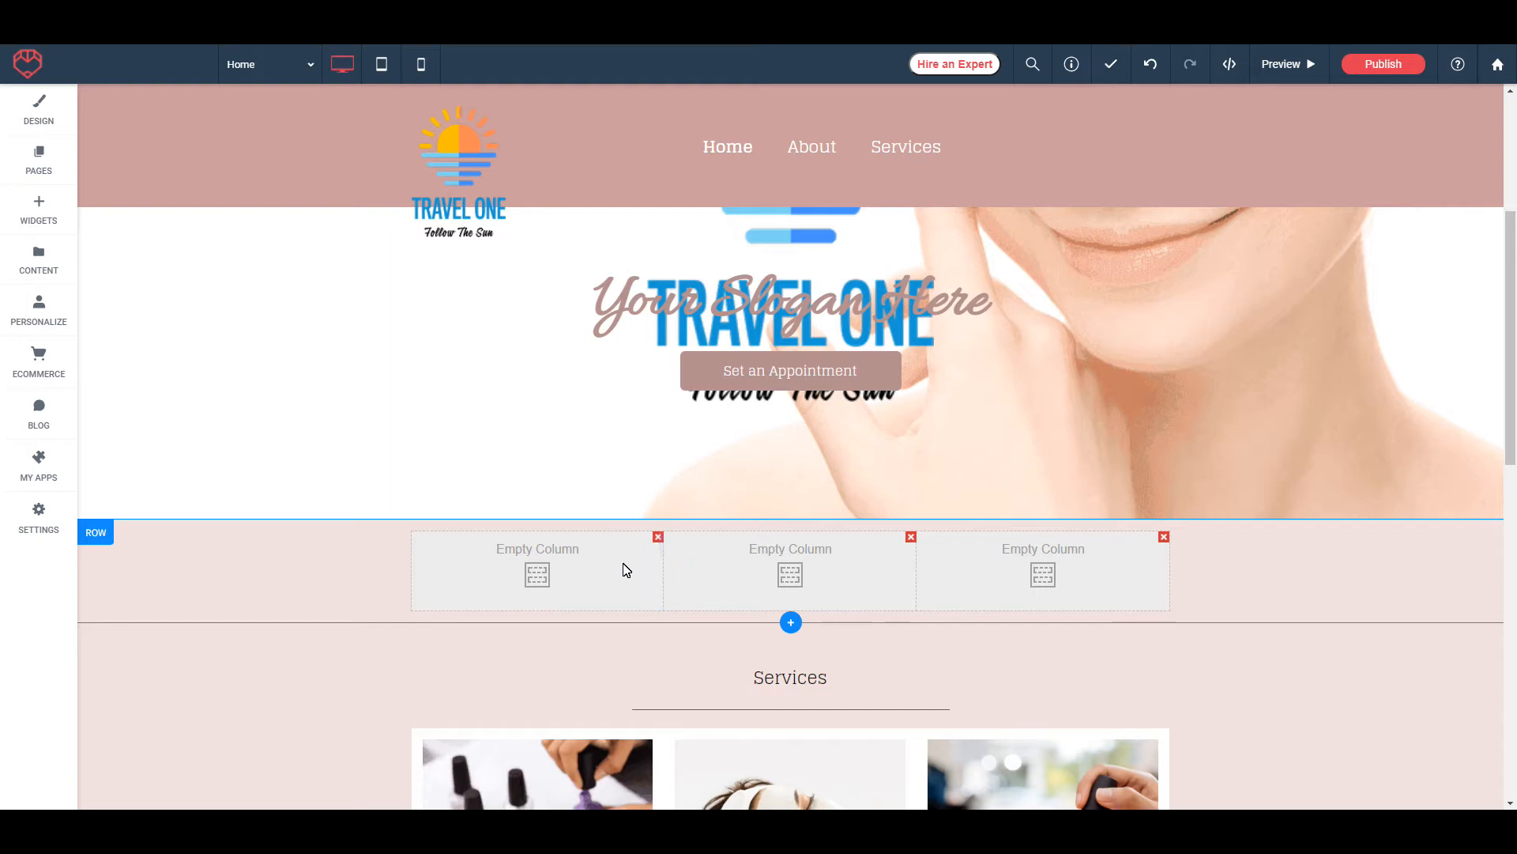
Remove the first empty column and delete the whole added row above Services
click(658, 537)
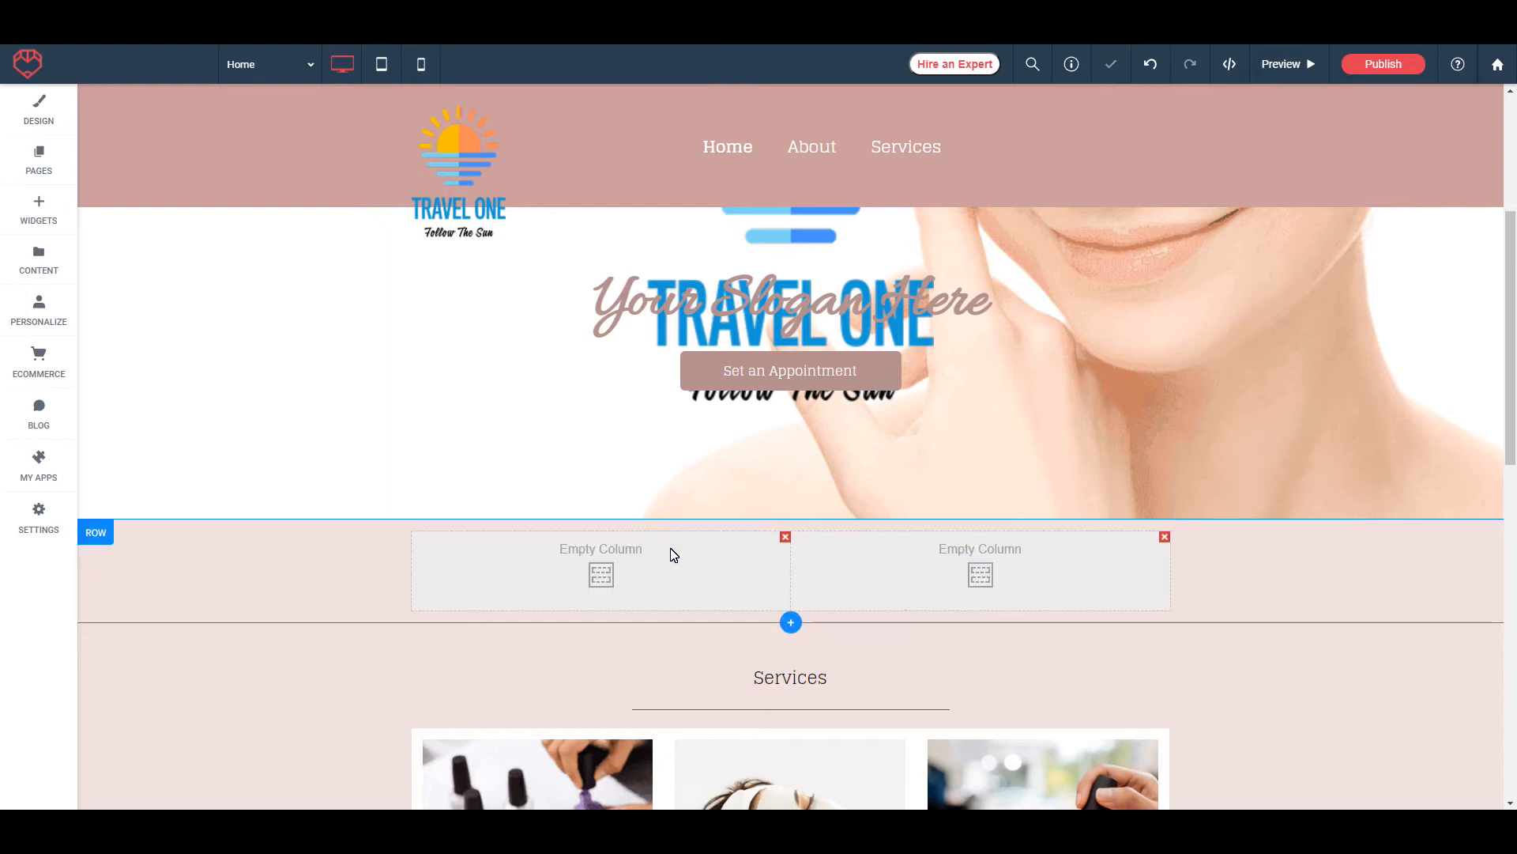
click(90, 535)
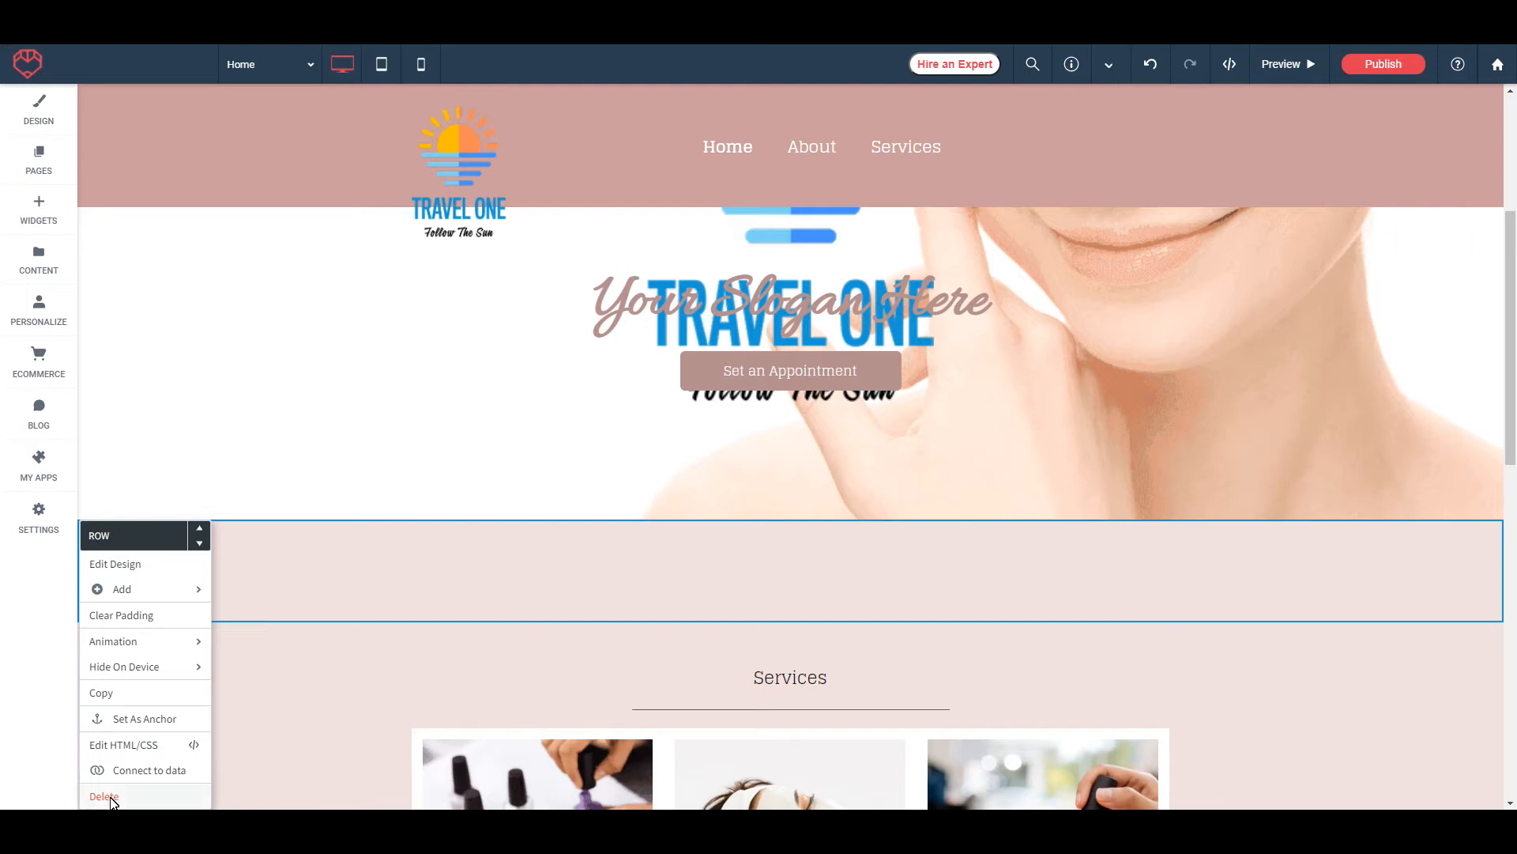
click(107, 796)
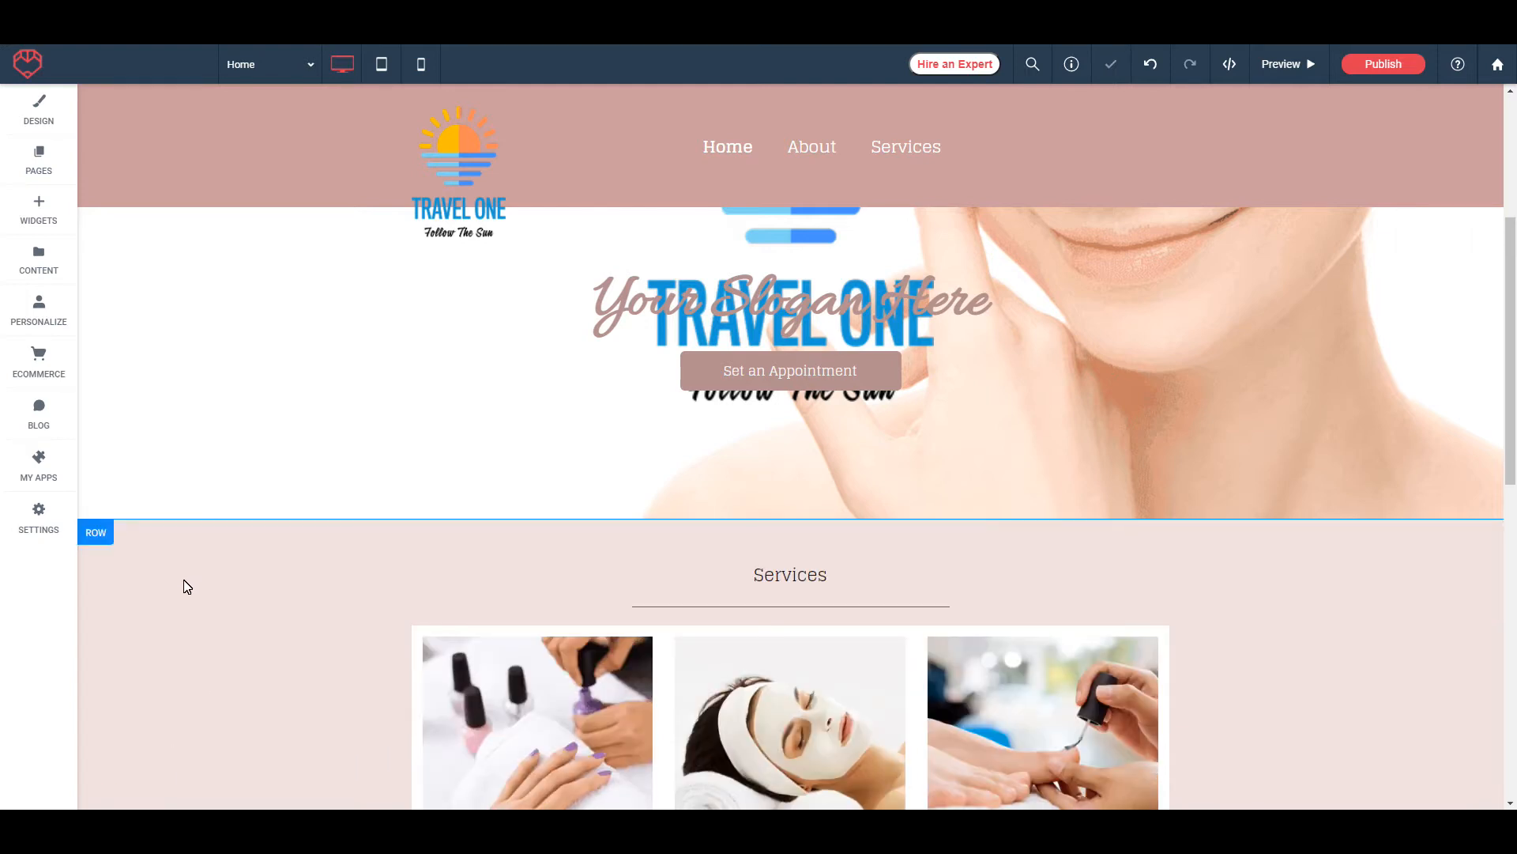
Add a new row above the Clinic Info section of the Home page
scroll(189, 577, down, 7)
scroll(248, 454, down, 3)
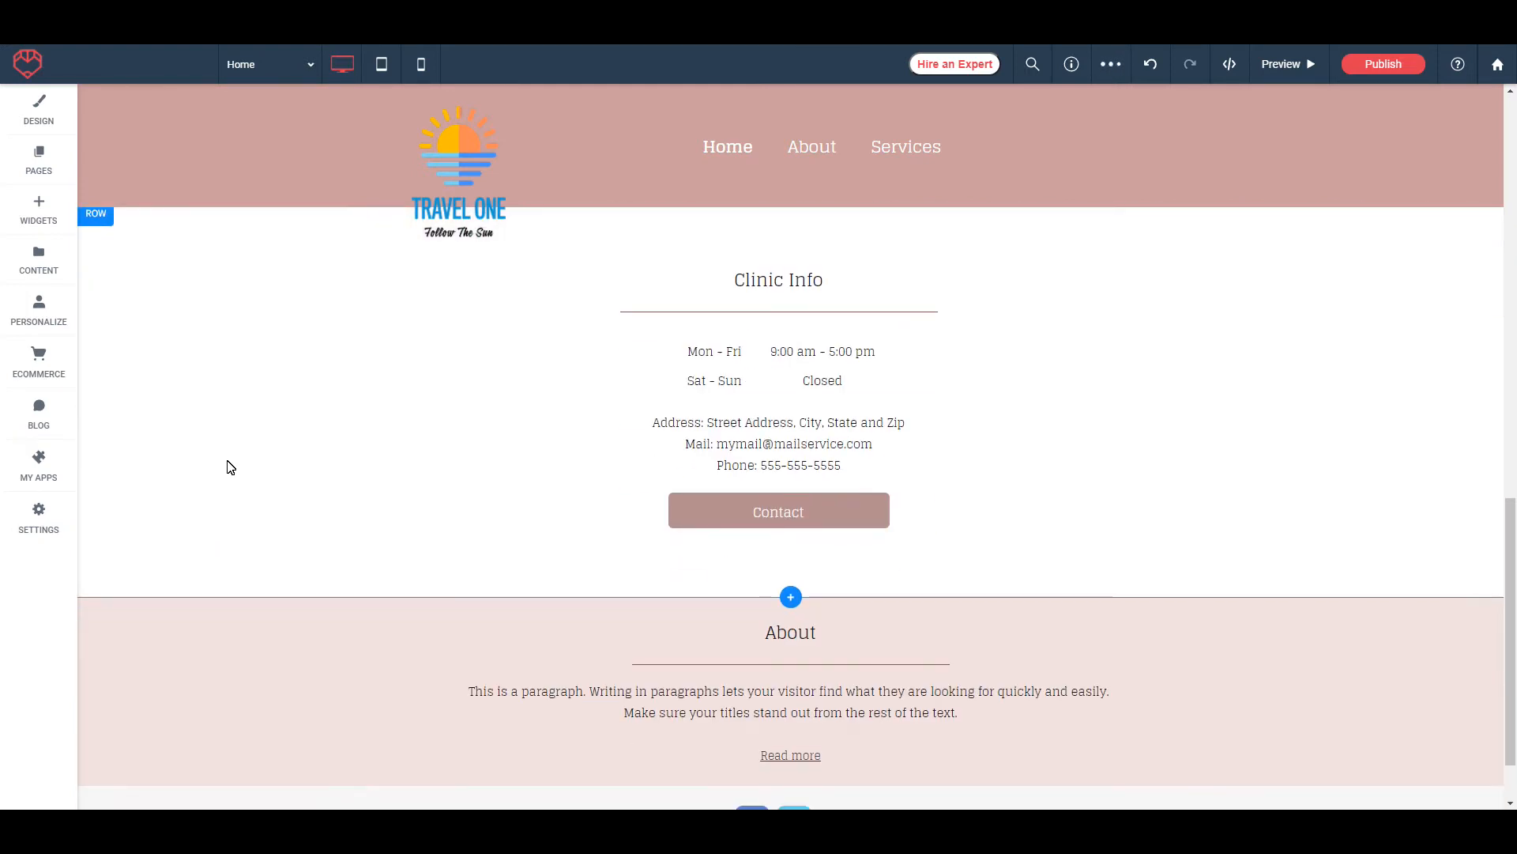
scroll(242, 470, up, 4)
click(95, 537)
mouse_move(120, 314)
click(272, 316)
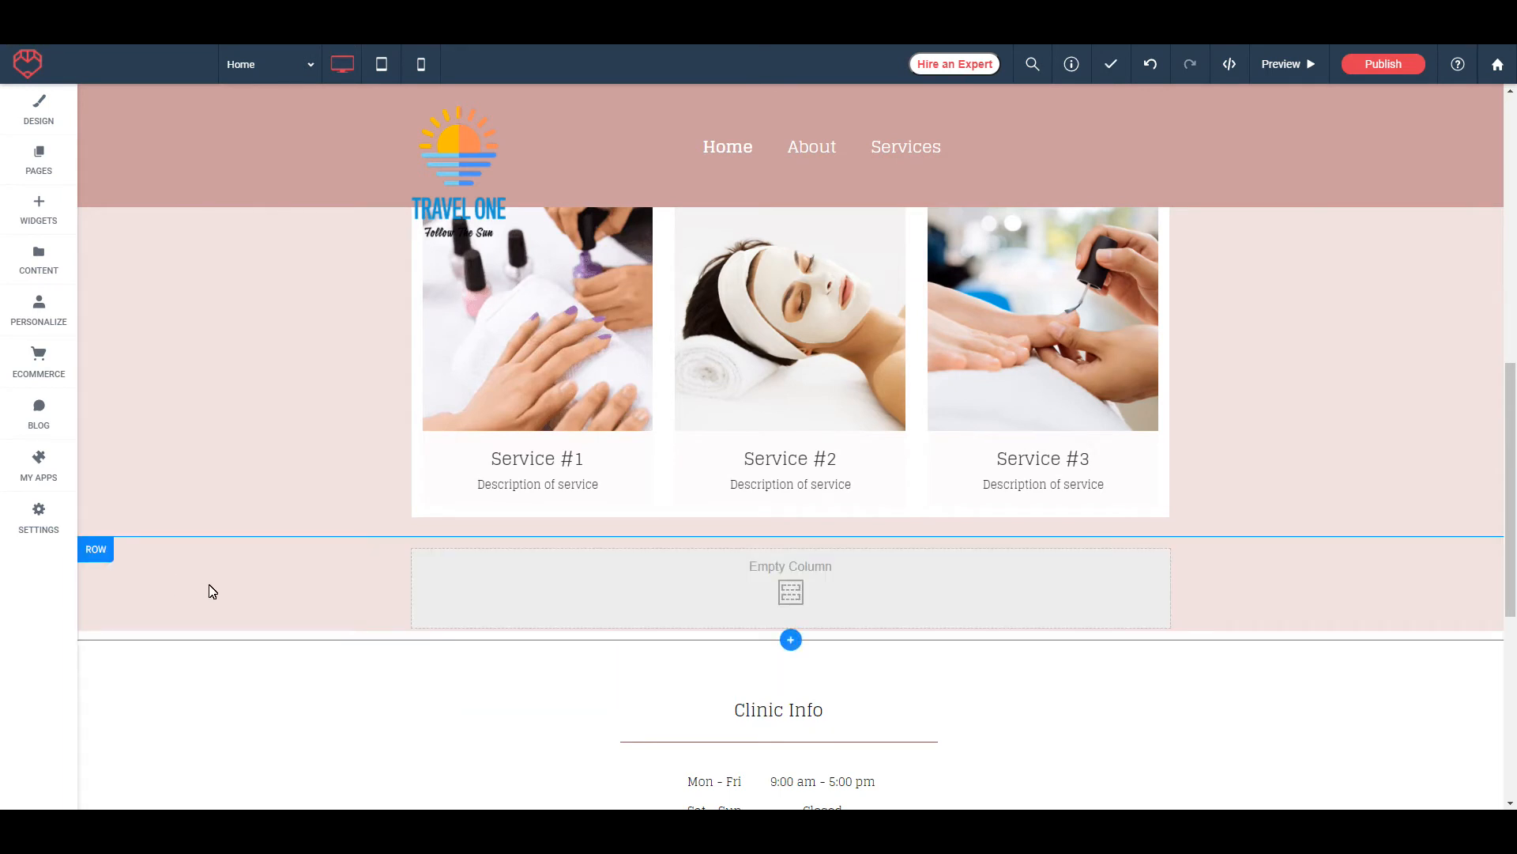
Add an inner row to the new row above Clinic Info
click(96, 557)
click(120, 316)
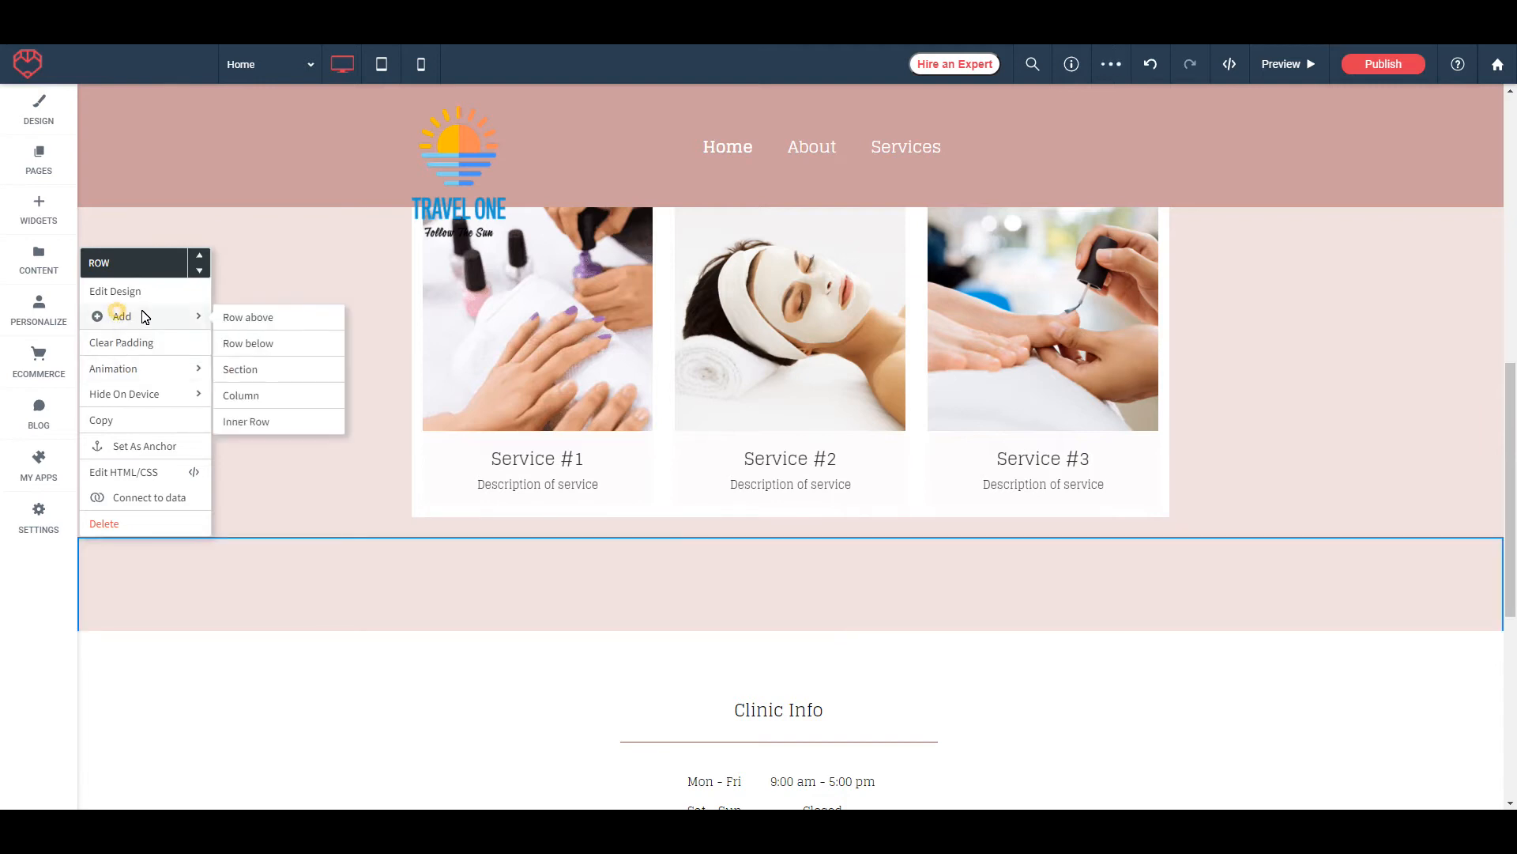
click(249, 427)
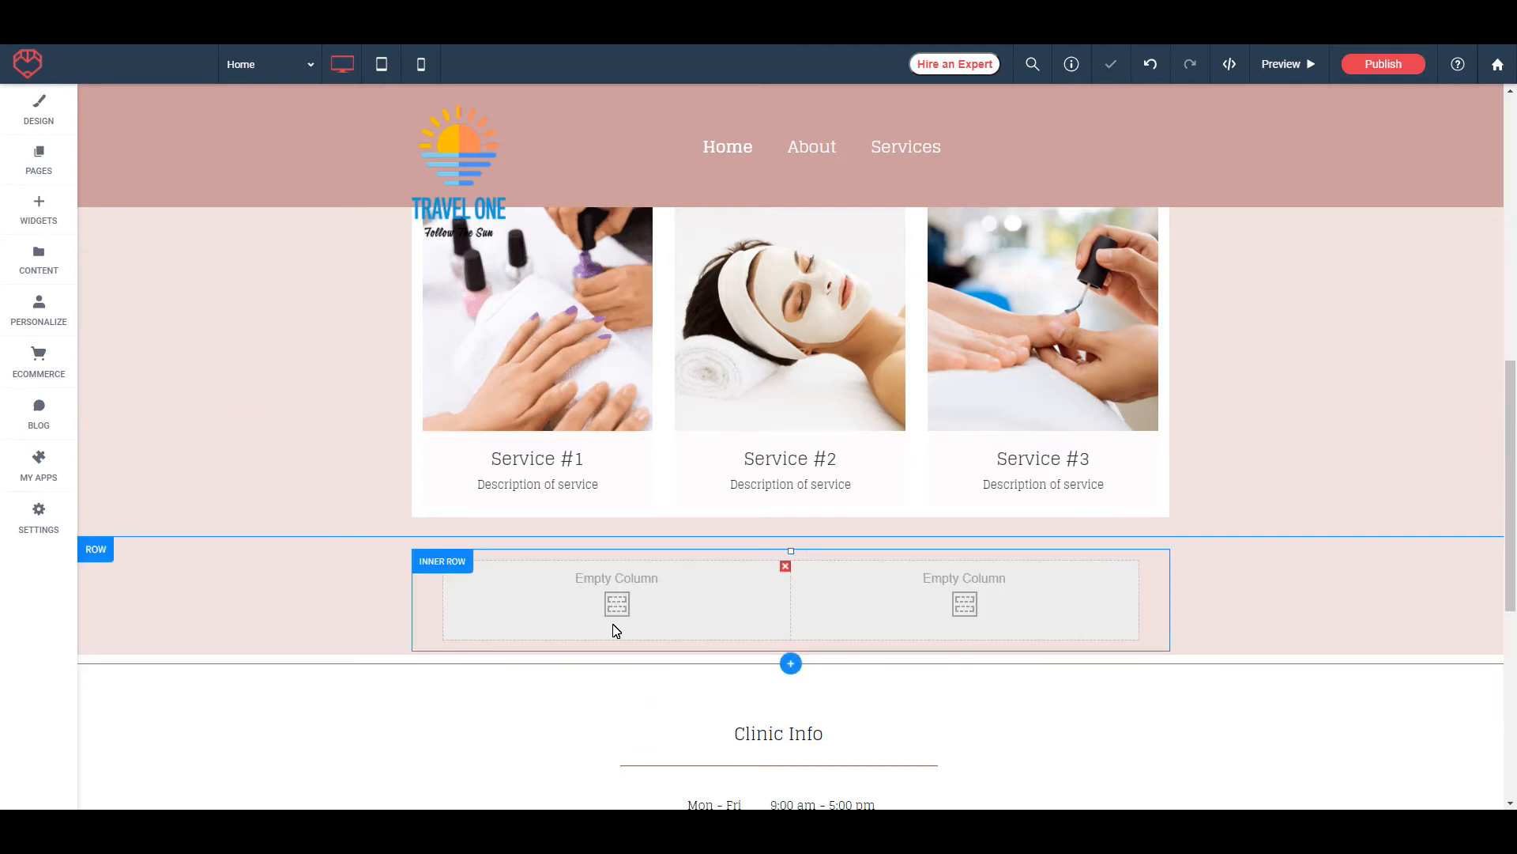
Add another row above the two-column inner row
click(447, 567)
mouse_move(497, 315)
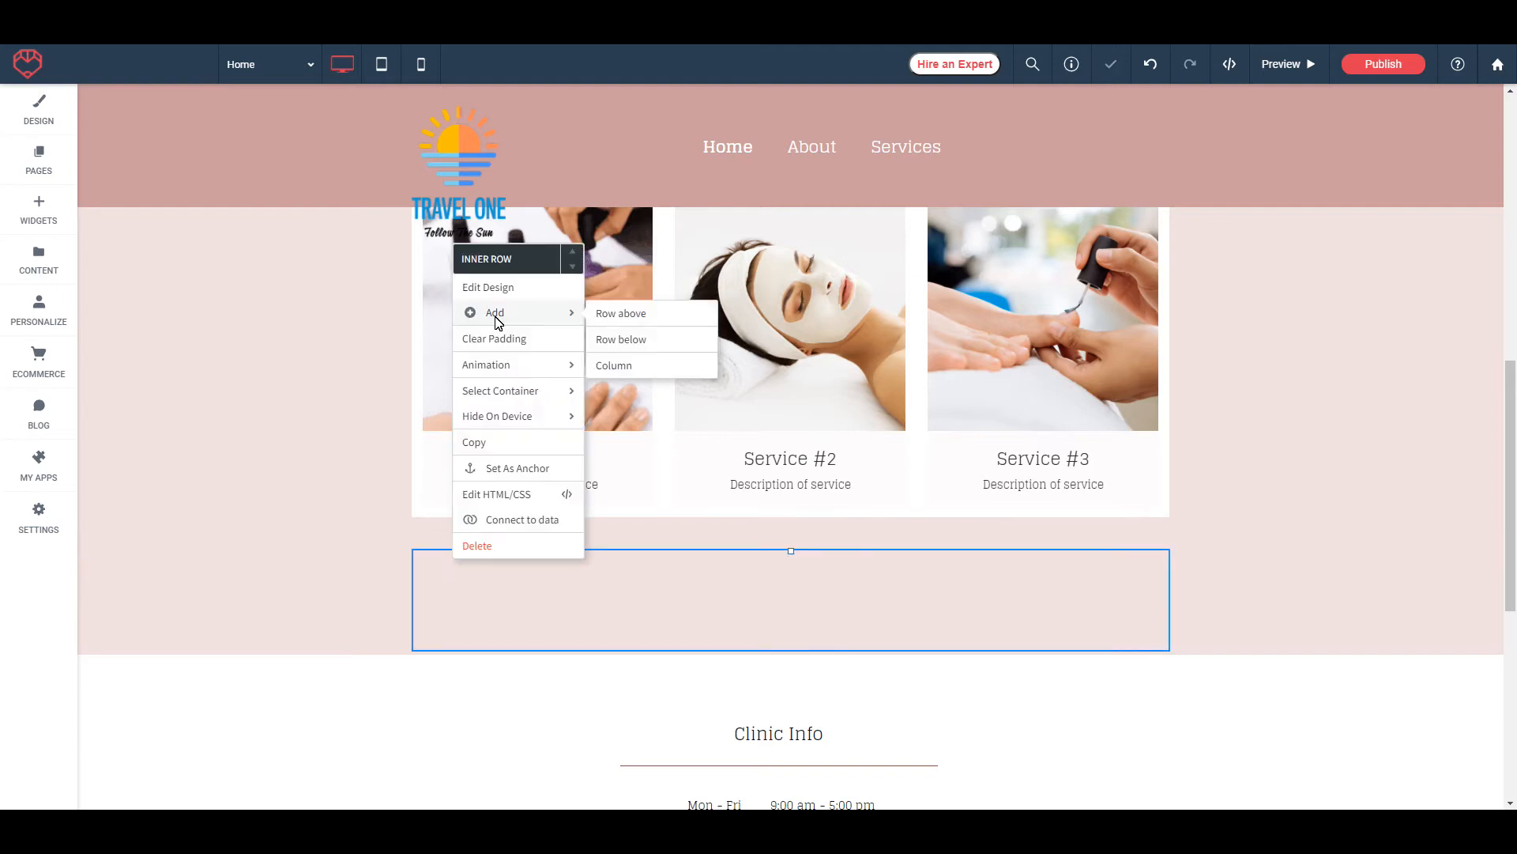
click(632, 314)
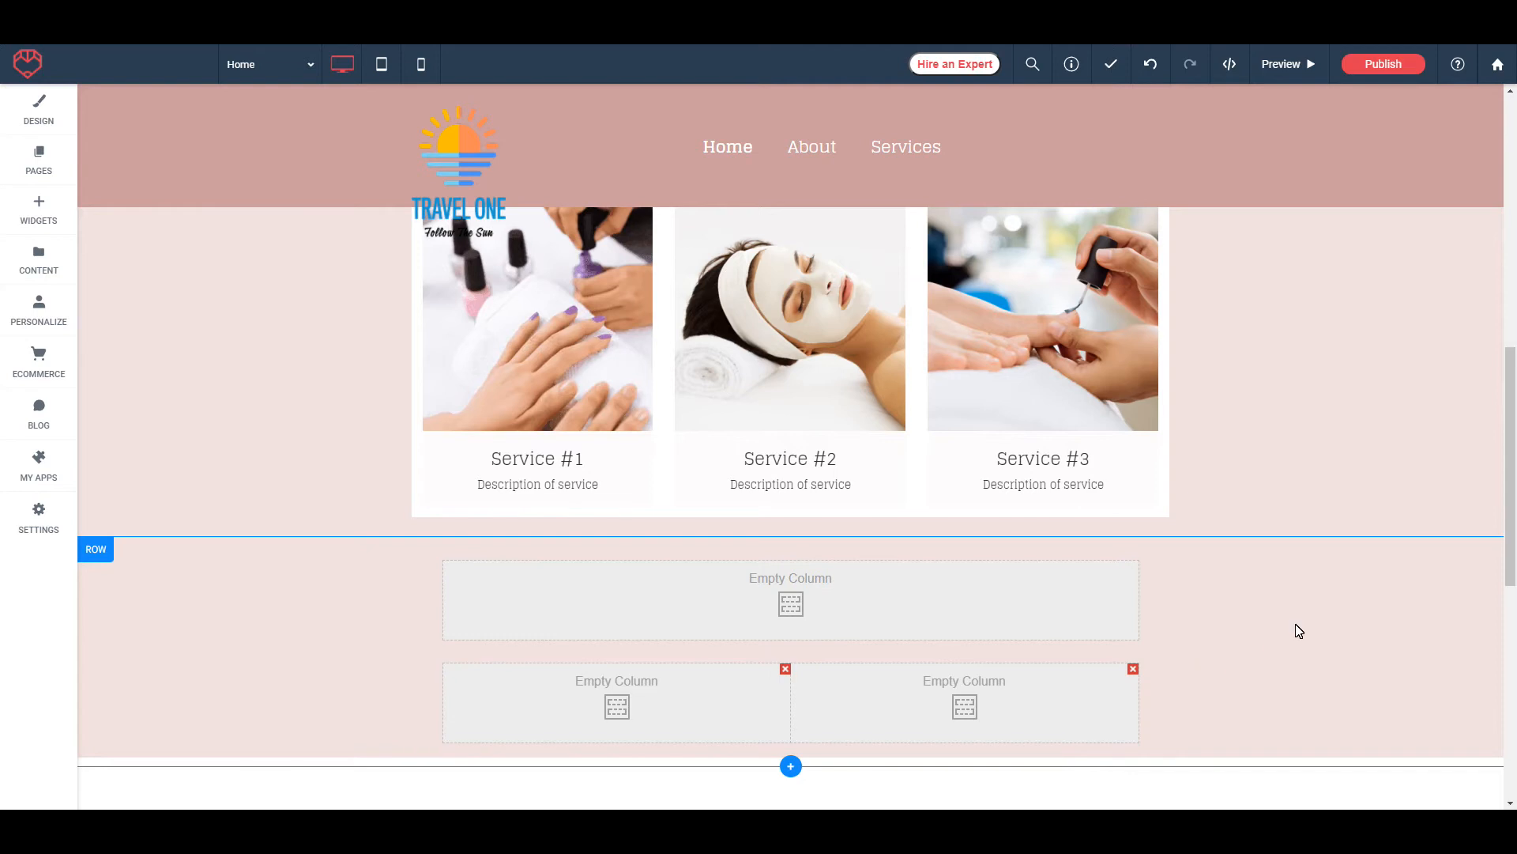
Add another row below the two-column inner row
scroll(1294, 630, down, 1)
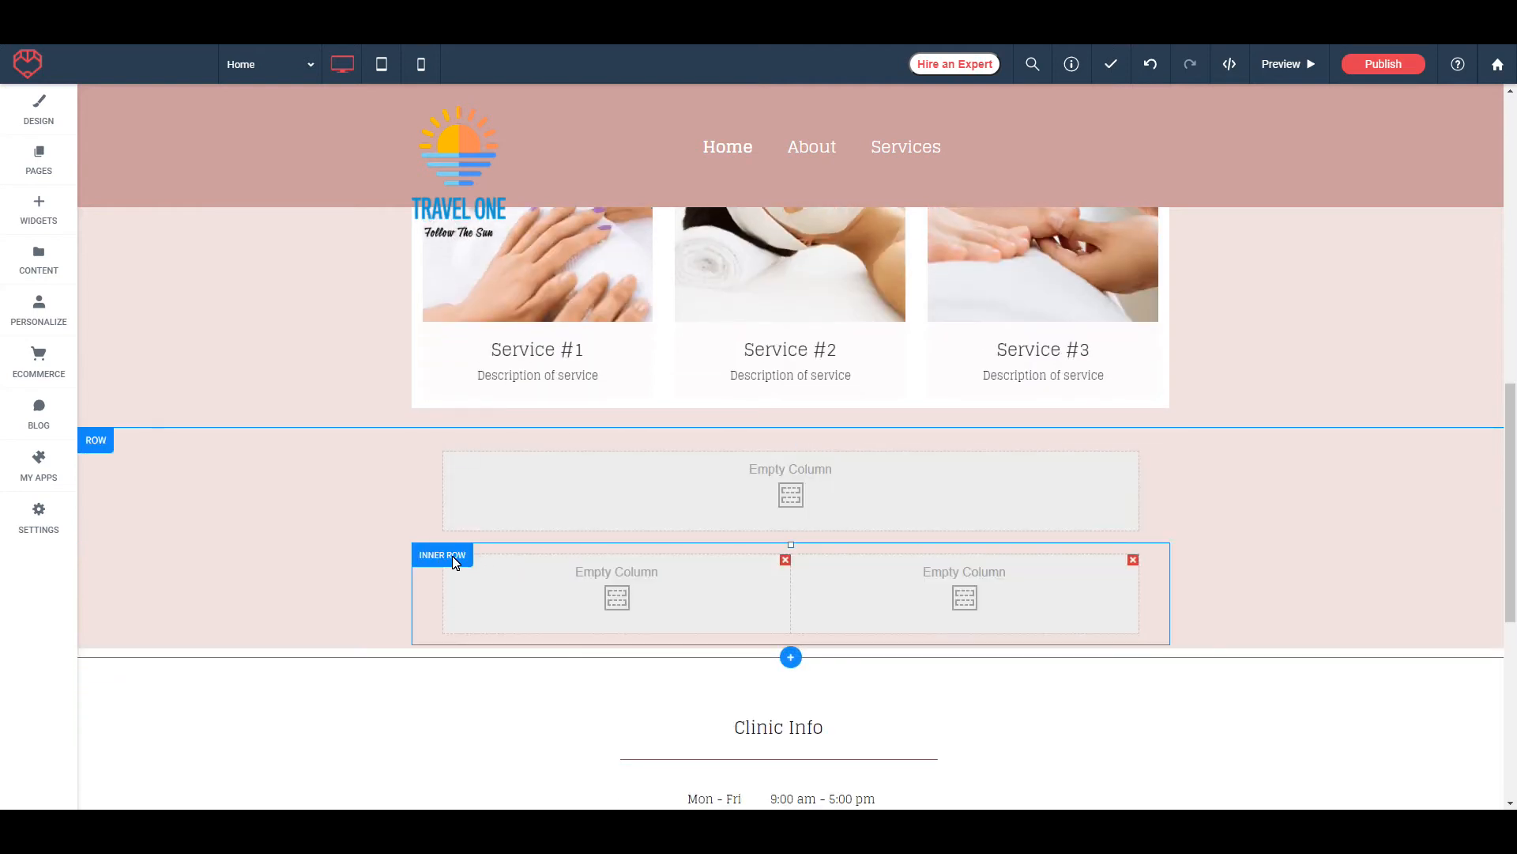
click(454, 561)
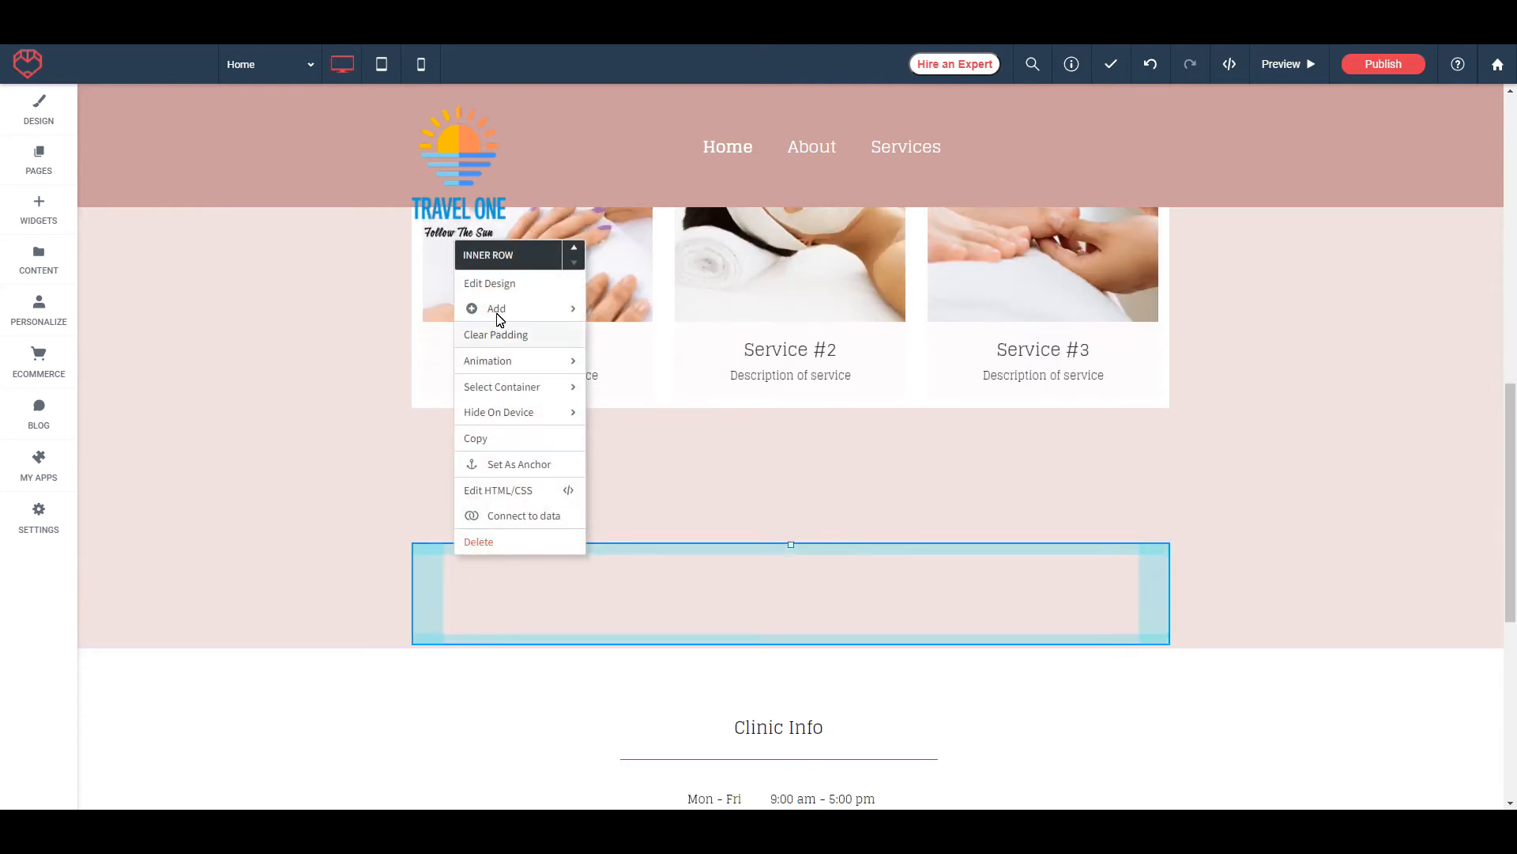
mouse_move(518, 308)
click(624, 336)
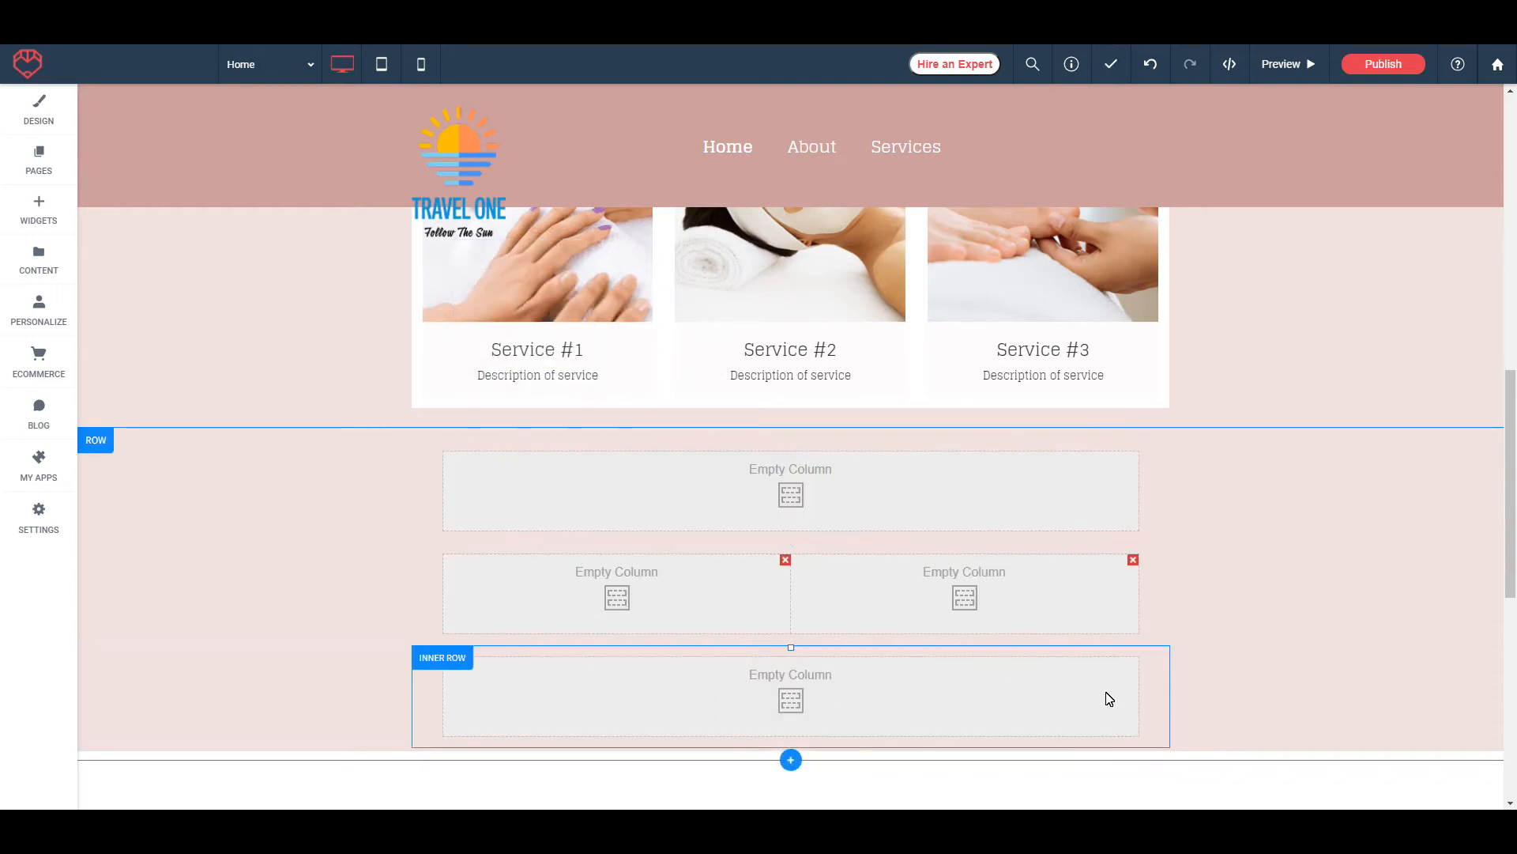
Add a second column to the lowest inner row
click(447, 666)
mouse_move(494, 413)
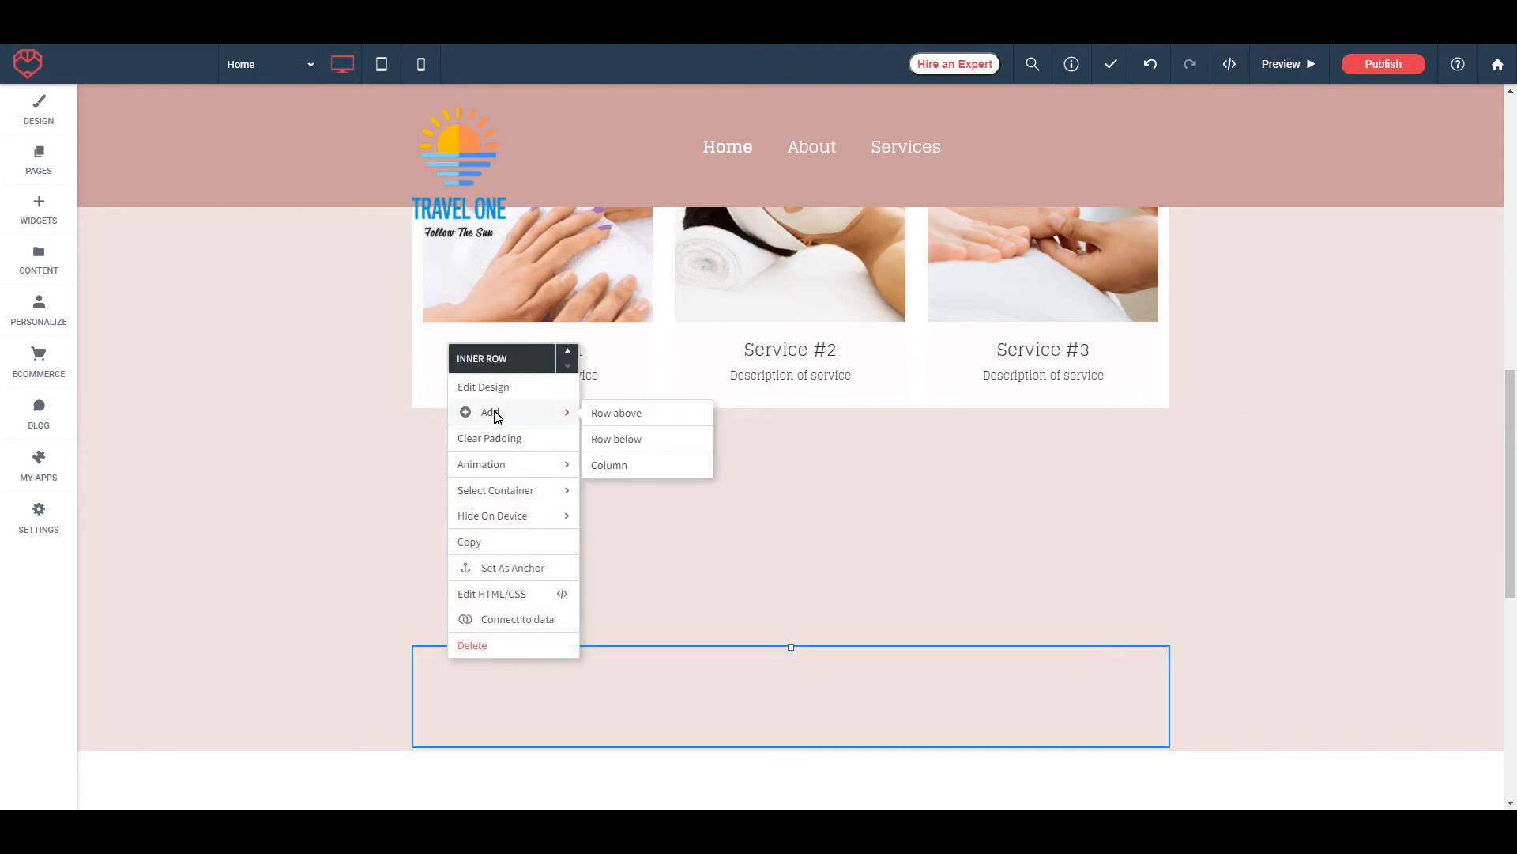
click(616, 467)
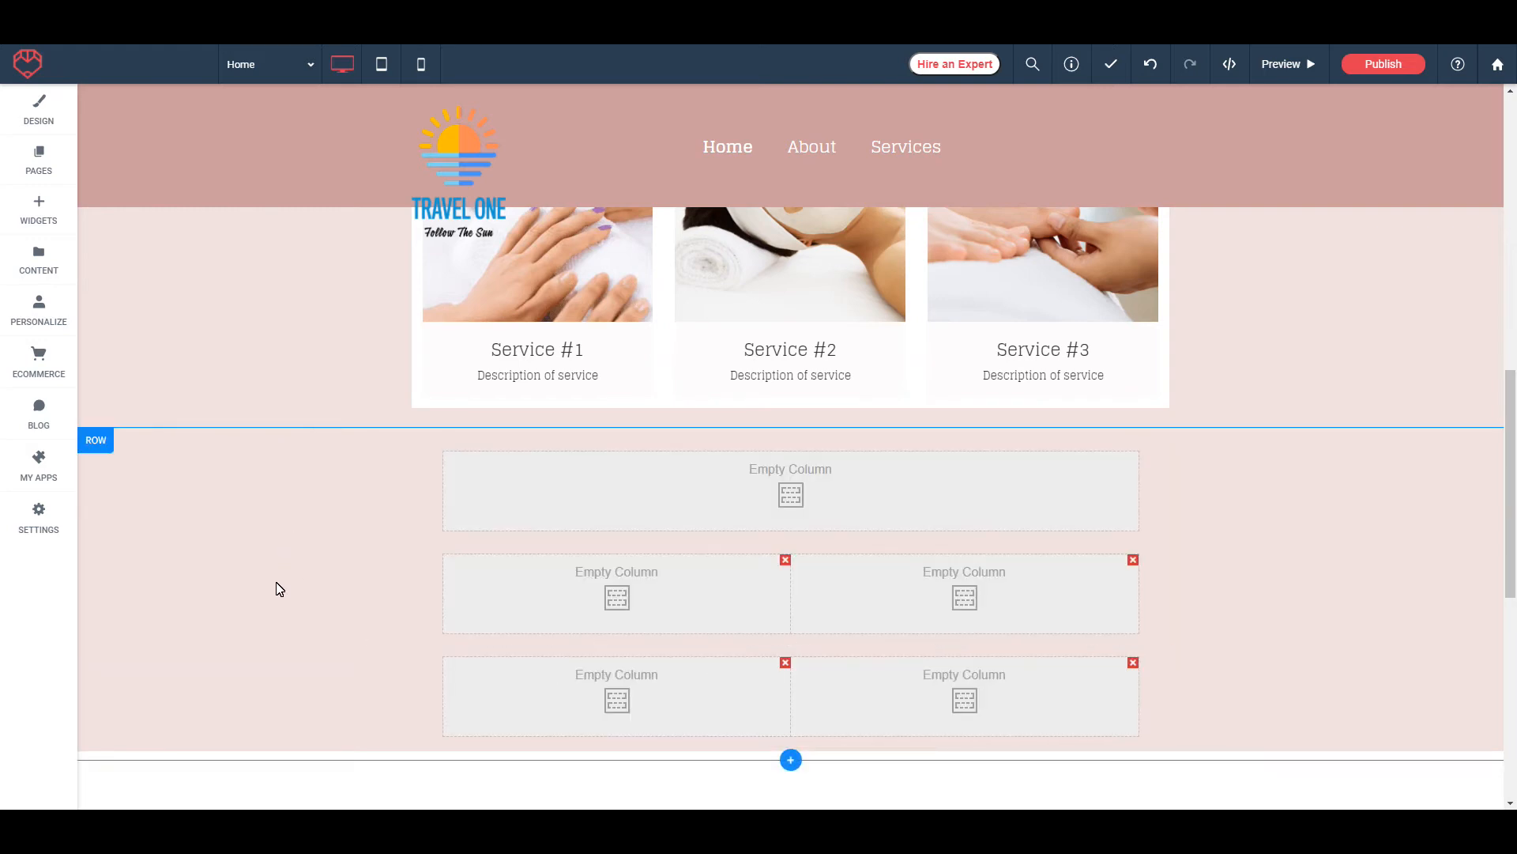
Insert a 4 Columns widget as its own row directly below the service cards
click(41, 212)
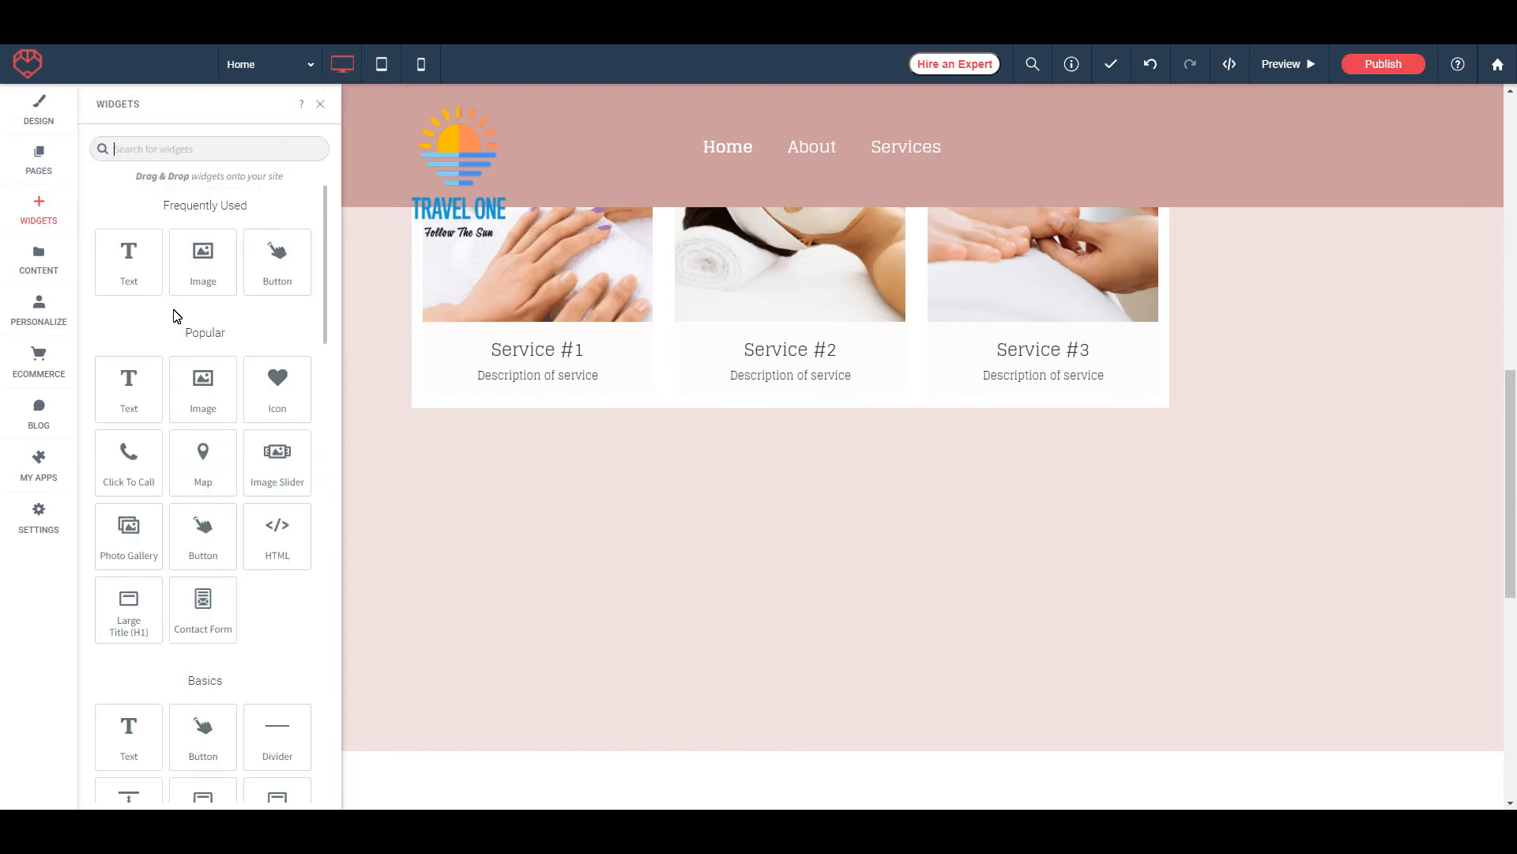
scroll(285, 593, down, 5)
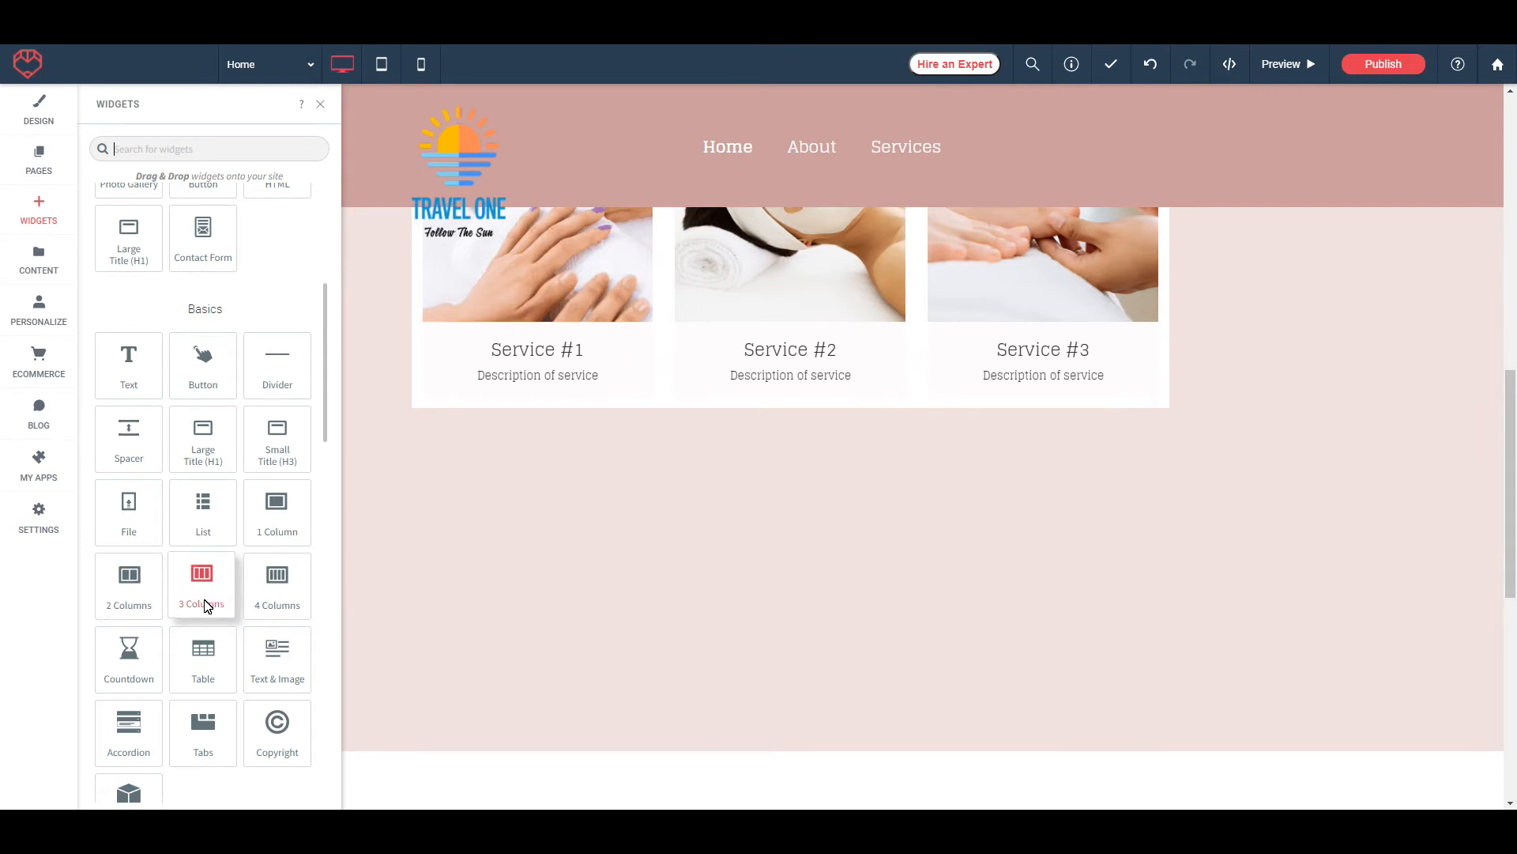
drag(273, 588, 746, 481)
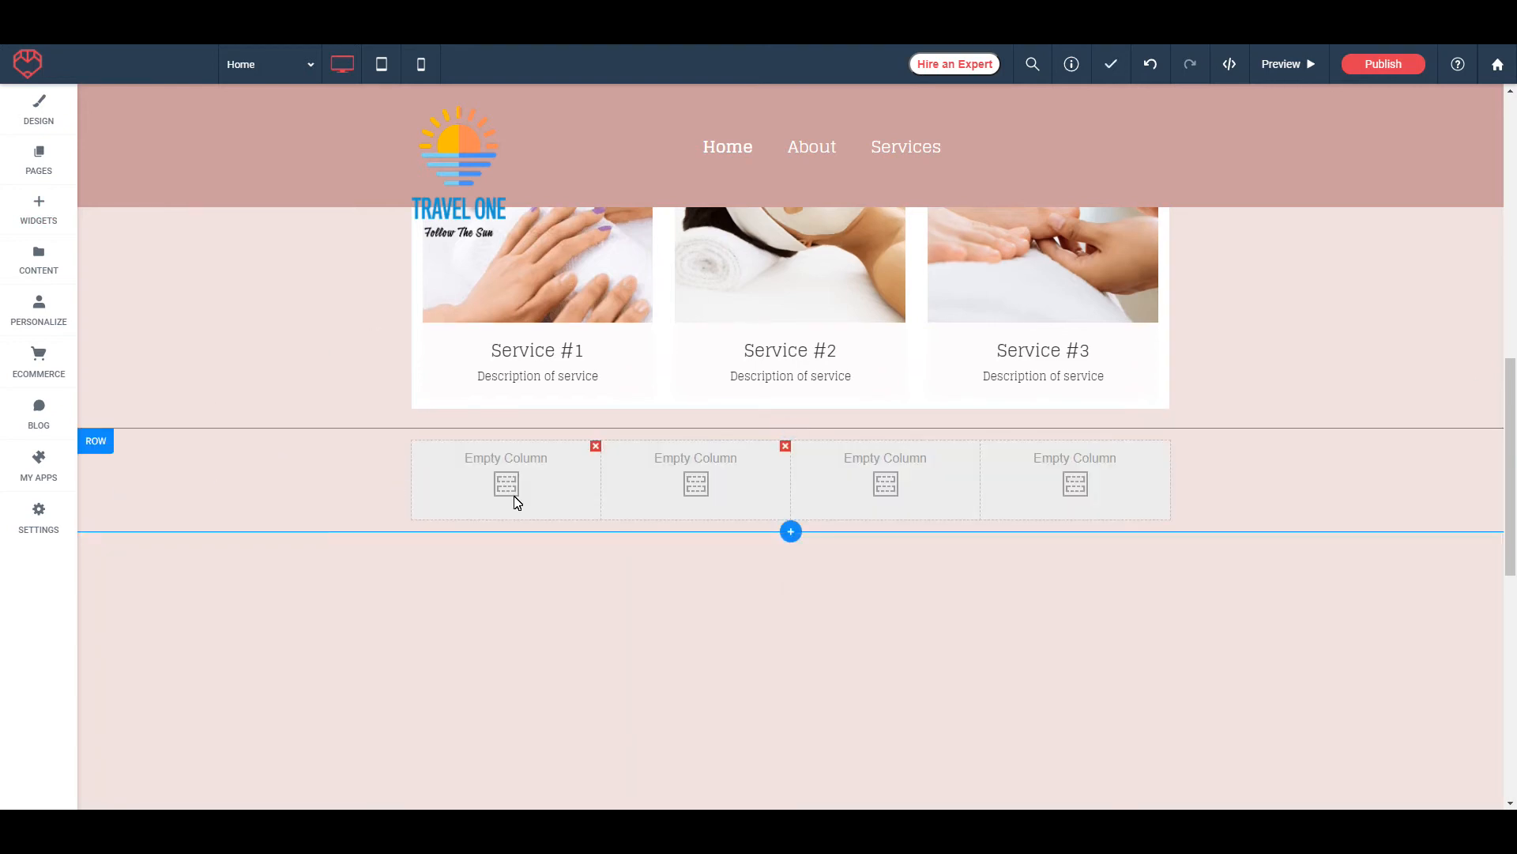
Add an inner row to column 1 of the four-column row below the service cards
click(98, 443)
mouse_move(130, 503)
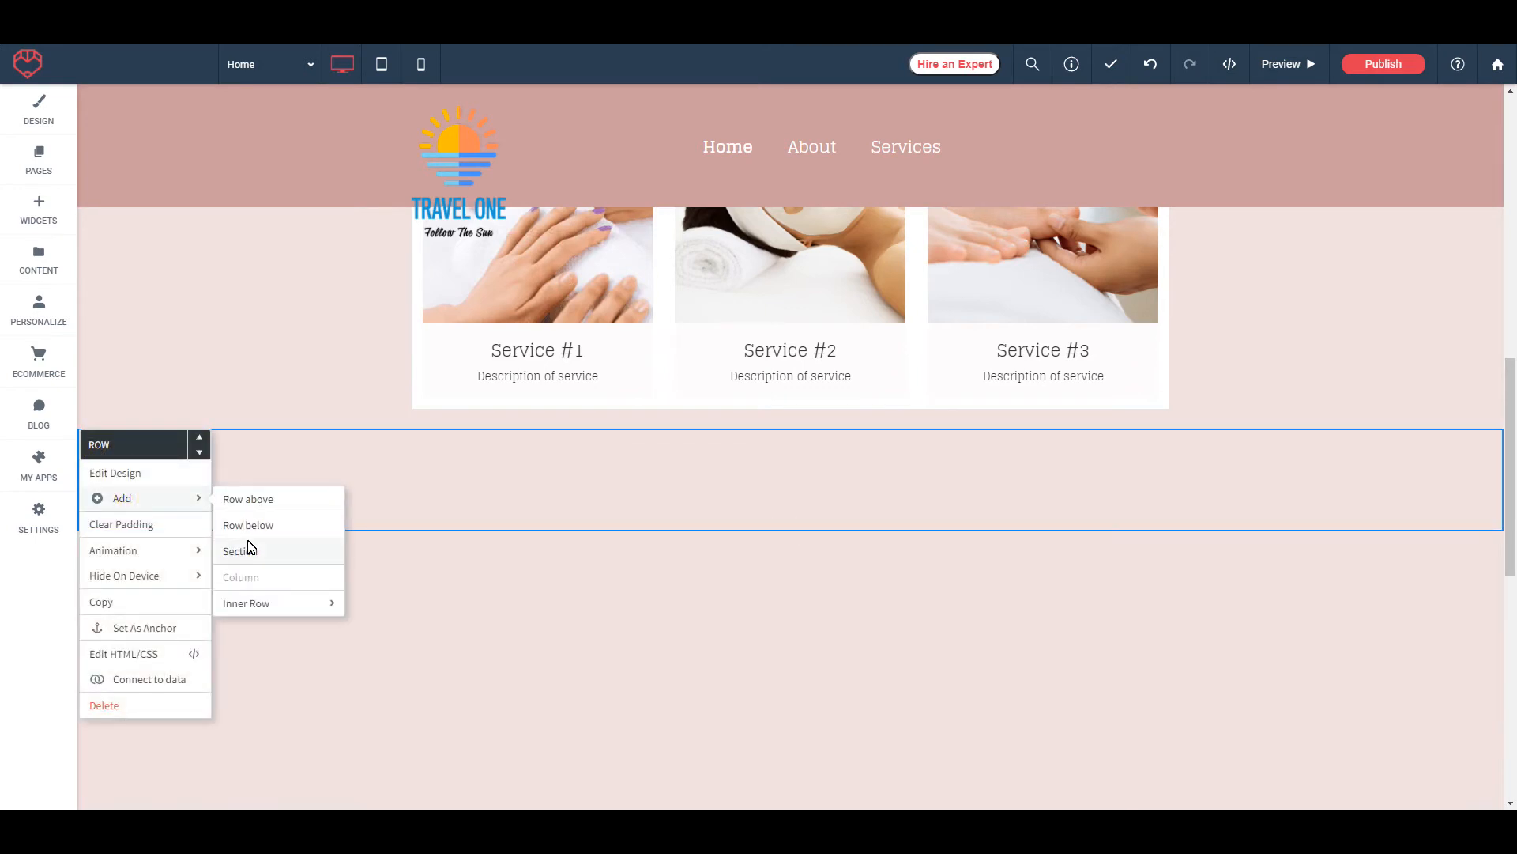
mouse_move(259, 609)
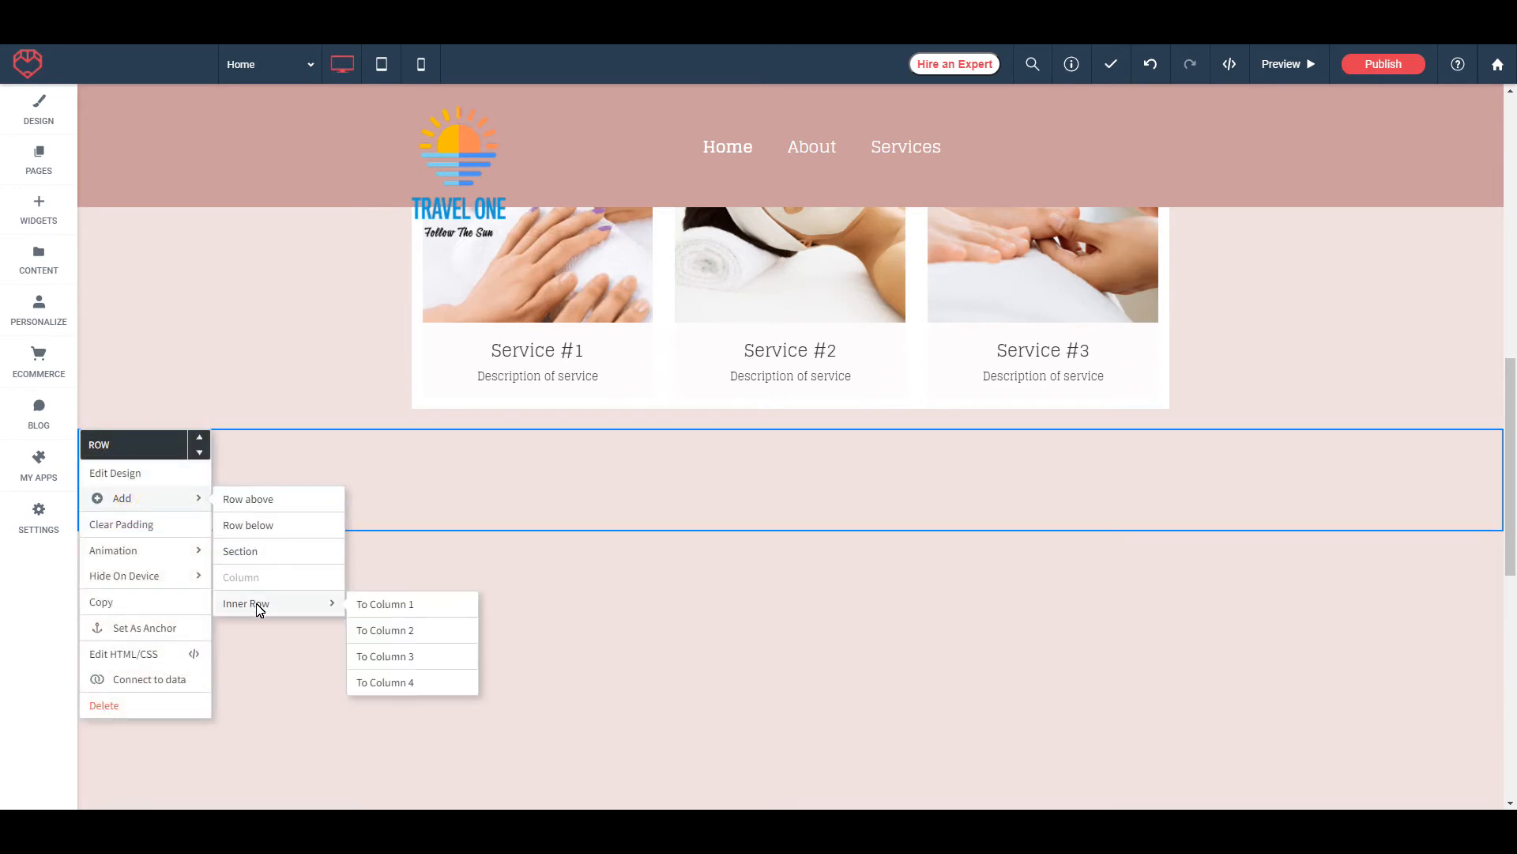
click(396, 612)
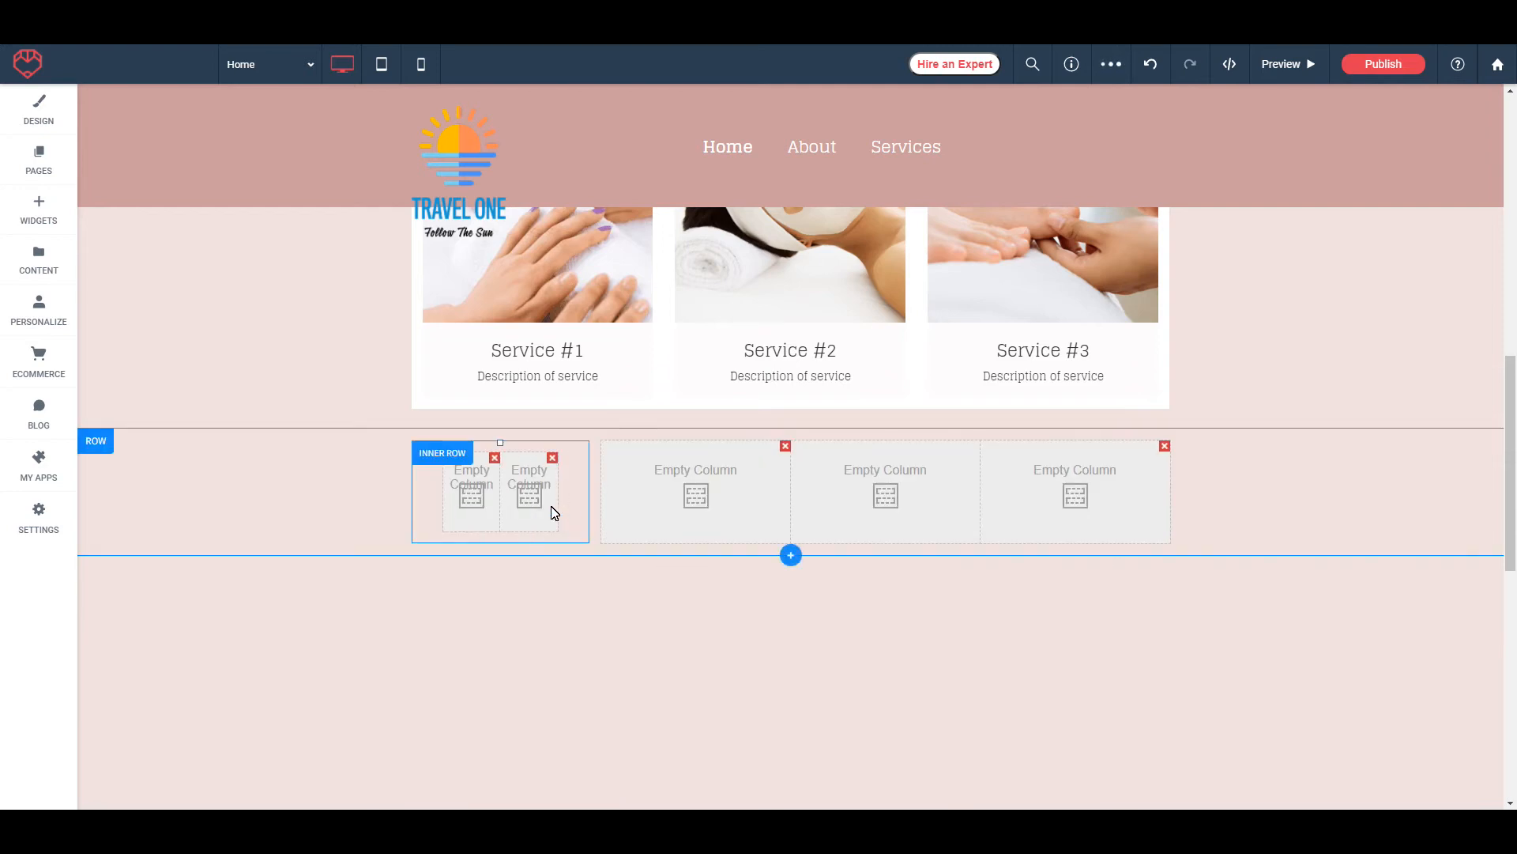
Add another row below the inner row in the first column
right_click(441, 455)
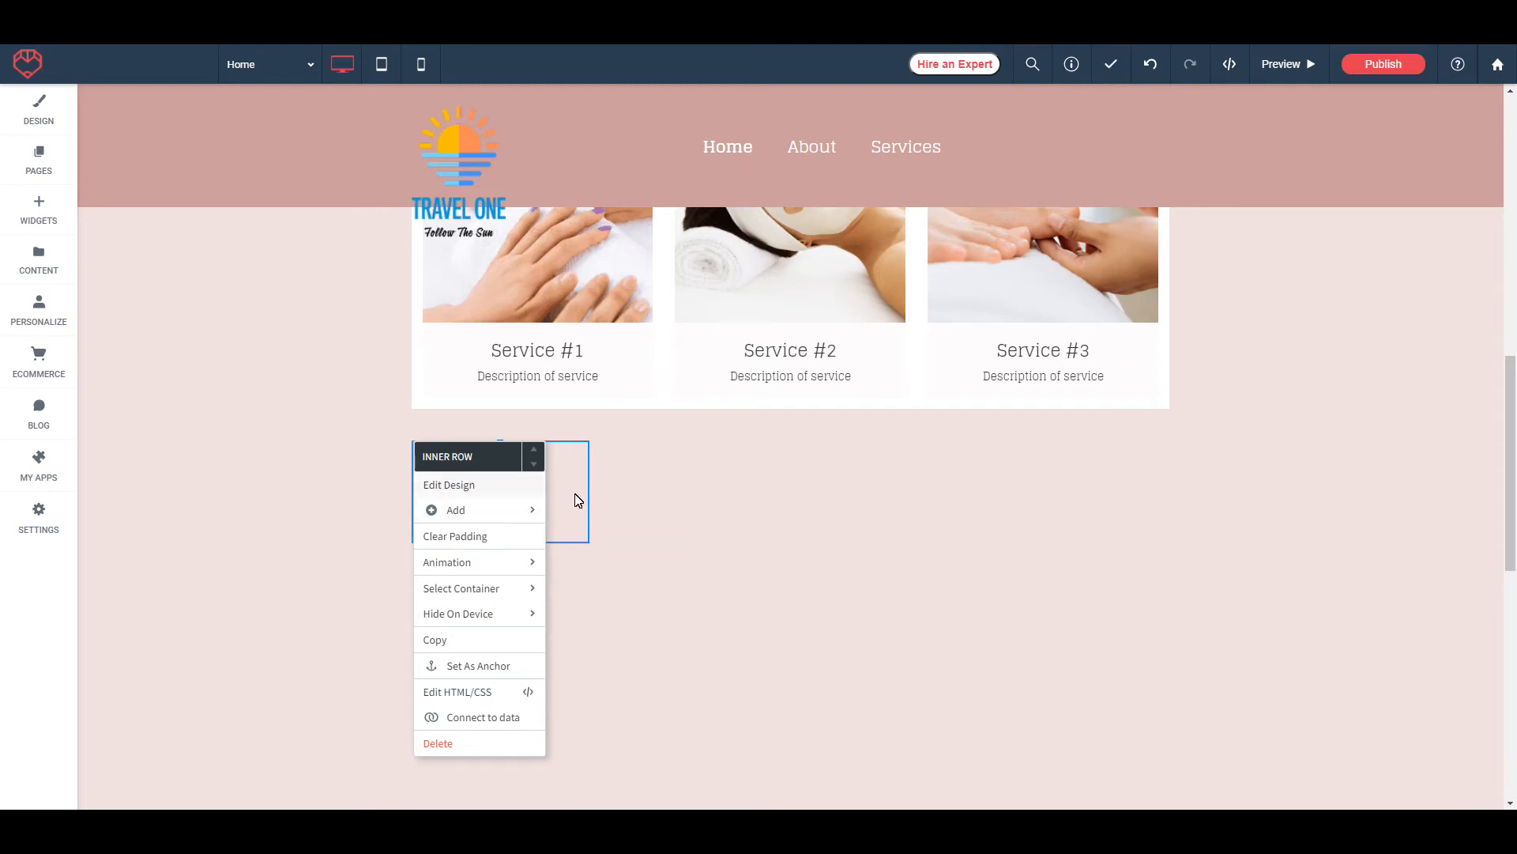
mouse_move(455, 512)
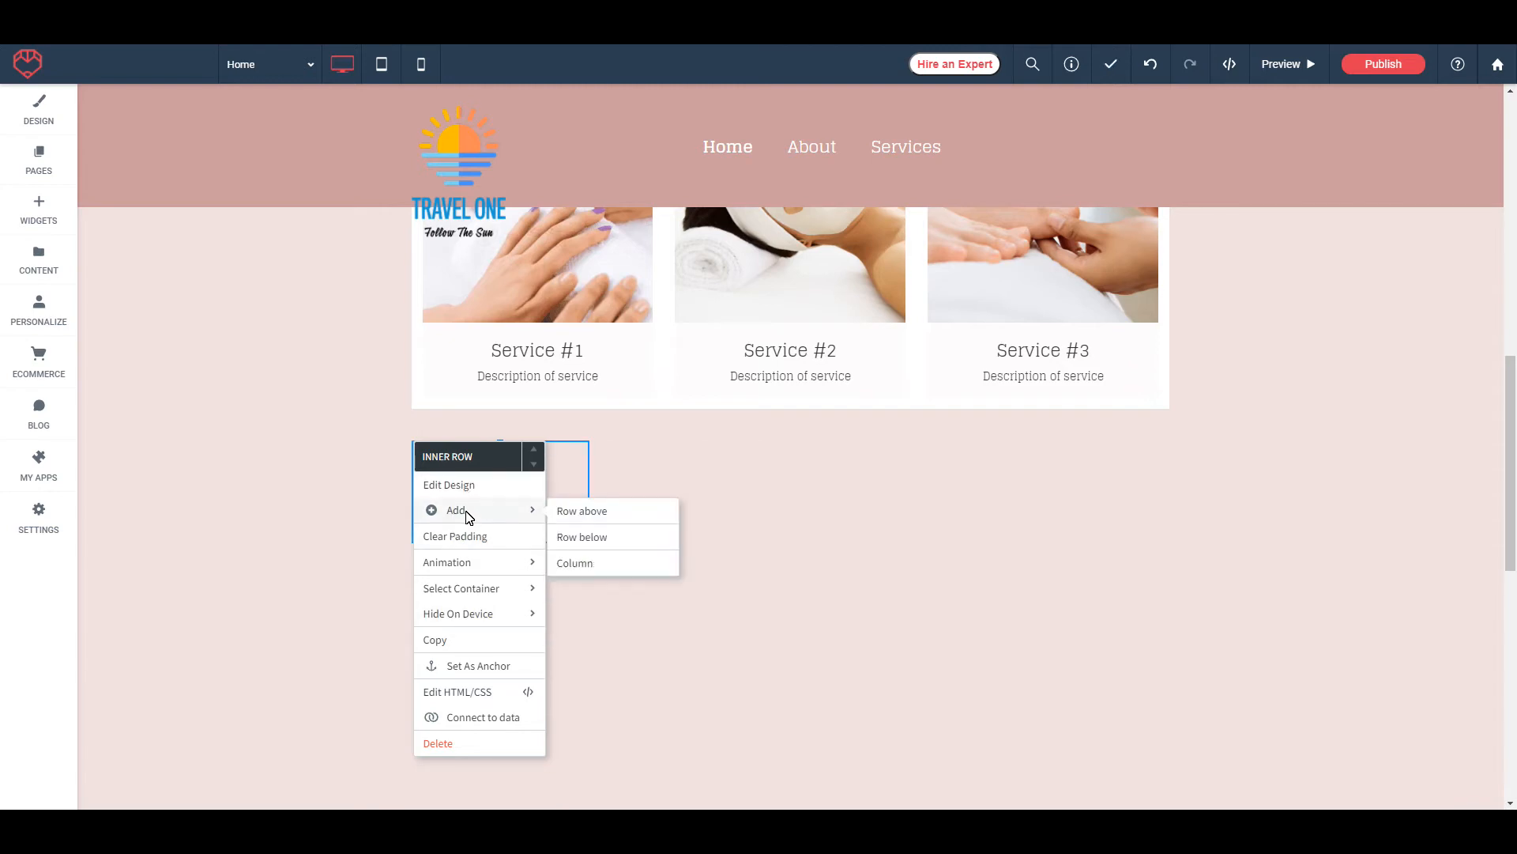
click(585, 538)
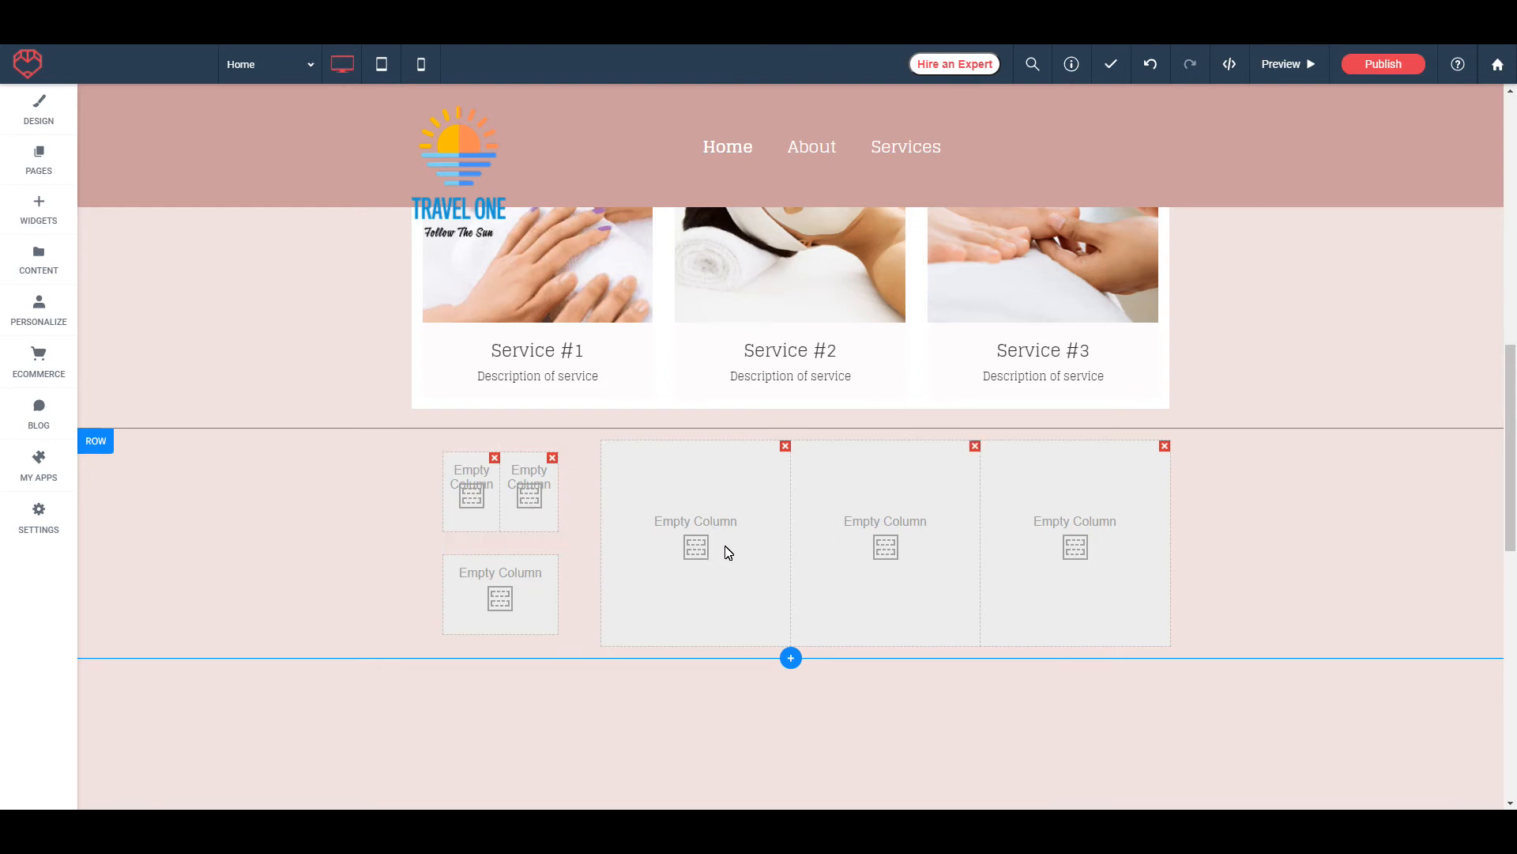
Add an inner row inside the third column of the four-column row
click(891, 476)
click(867, 463)
right_click(867, 488)
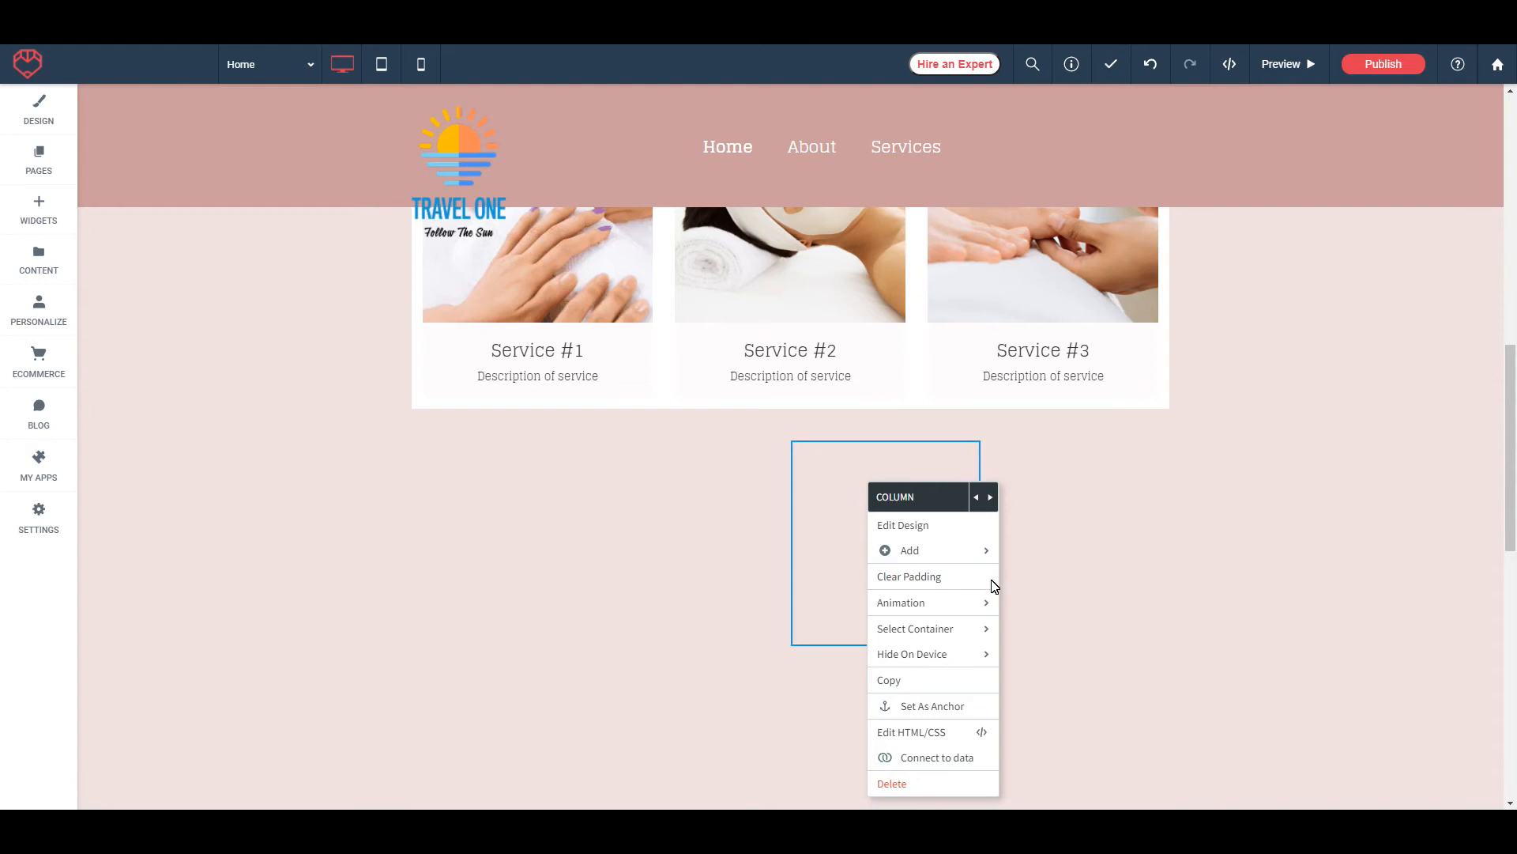
mouse_move(909, 557)
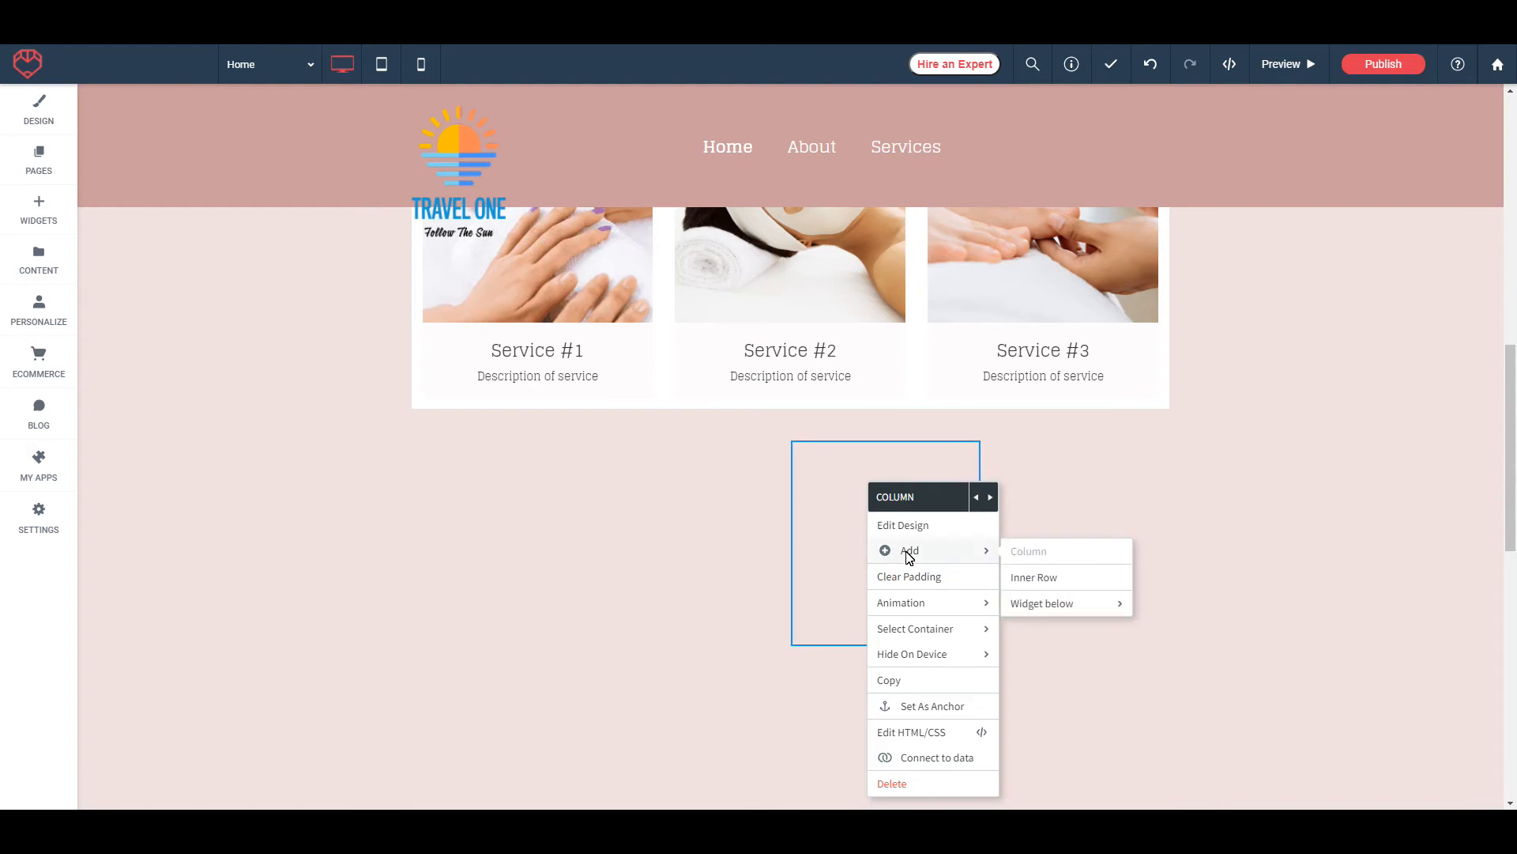
click(1045, 578)
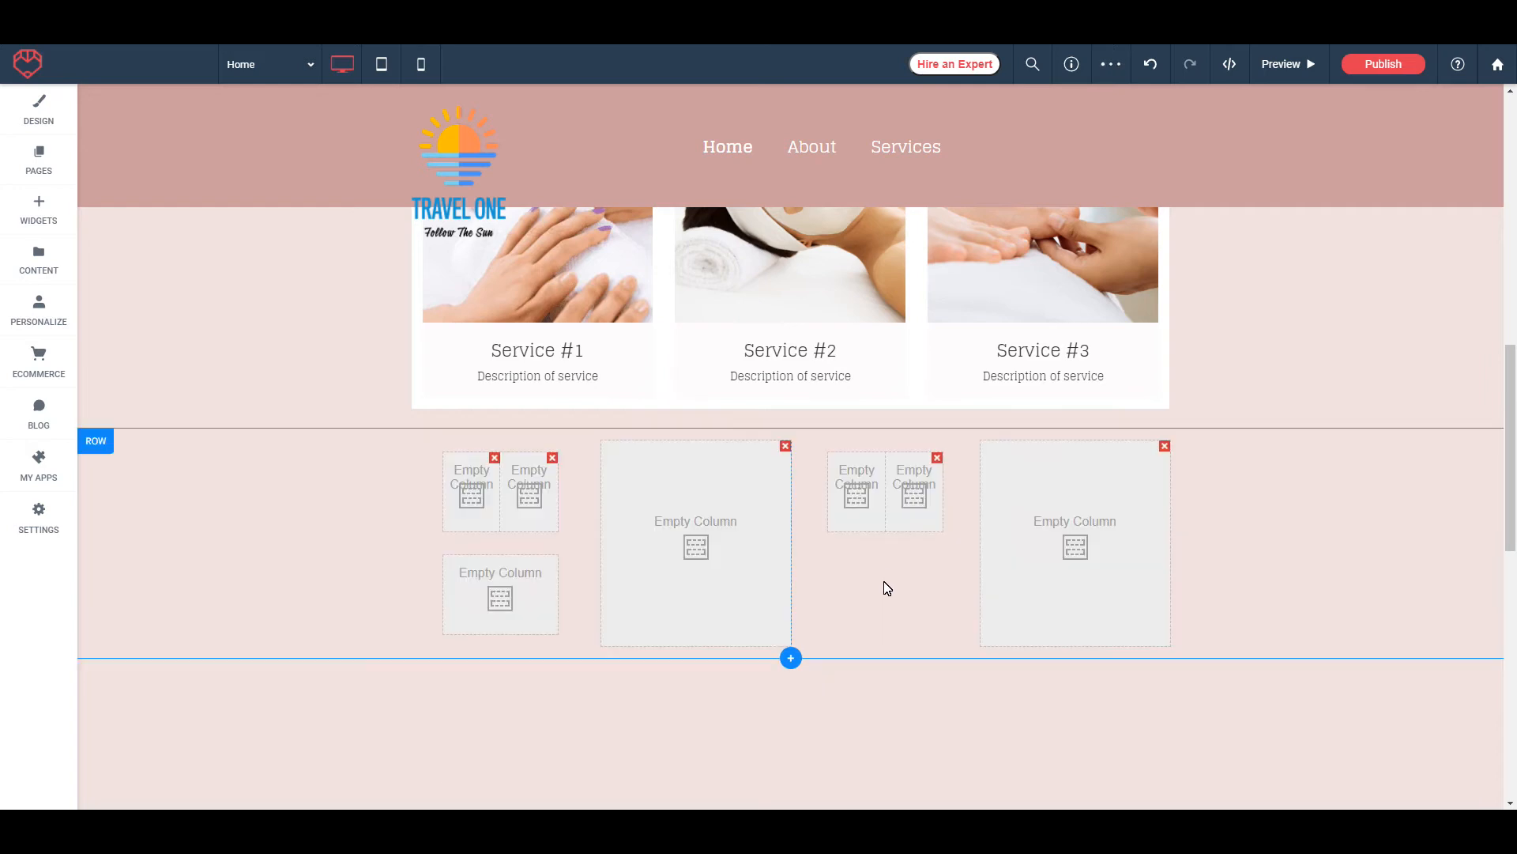
Add another row below the inner row in the third column
click(837, 461)
mouse_move(864, 510)
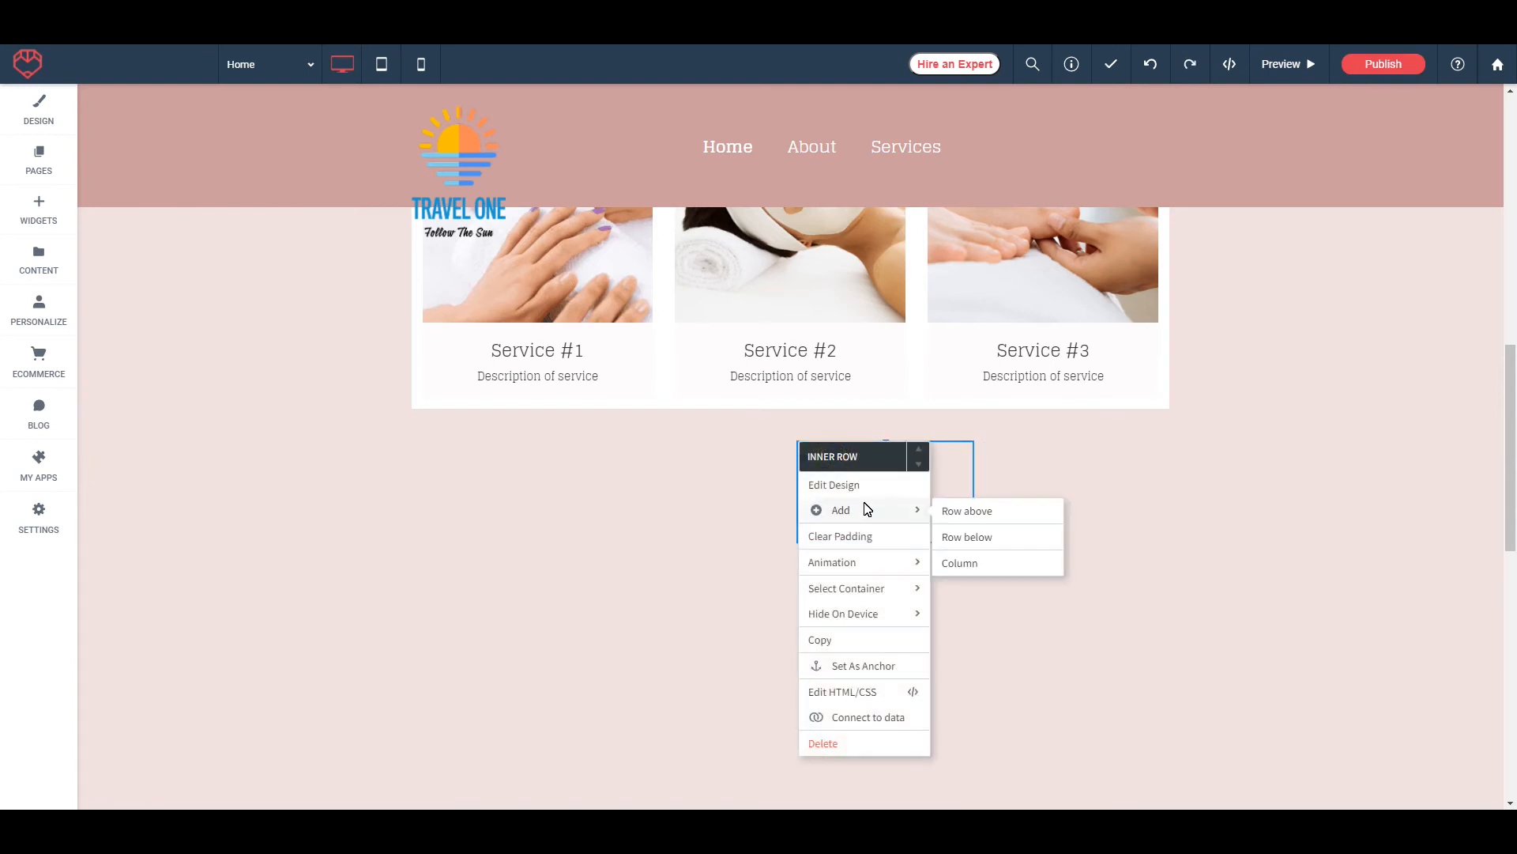
click(967, 537)
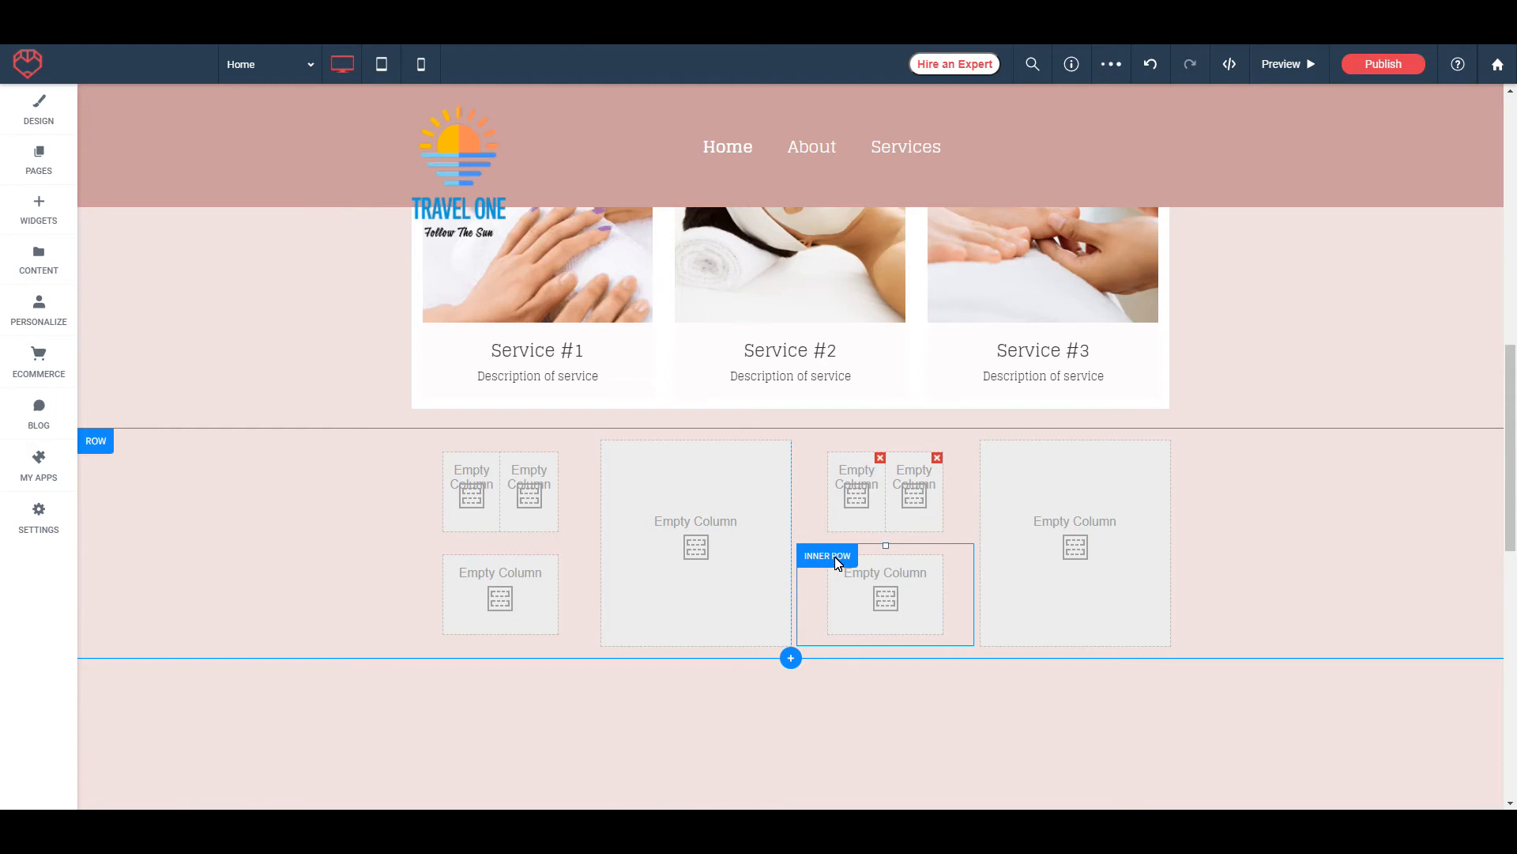
Add a second column to the lower inner row in the third column
click(835, 563)
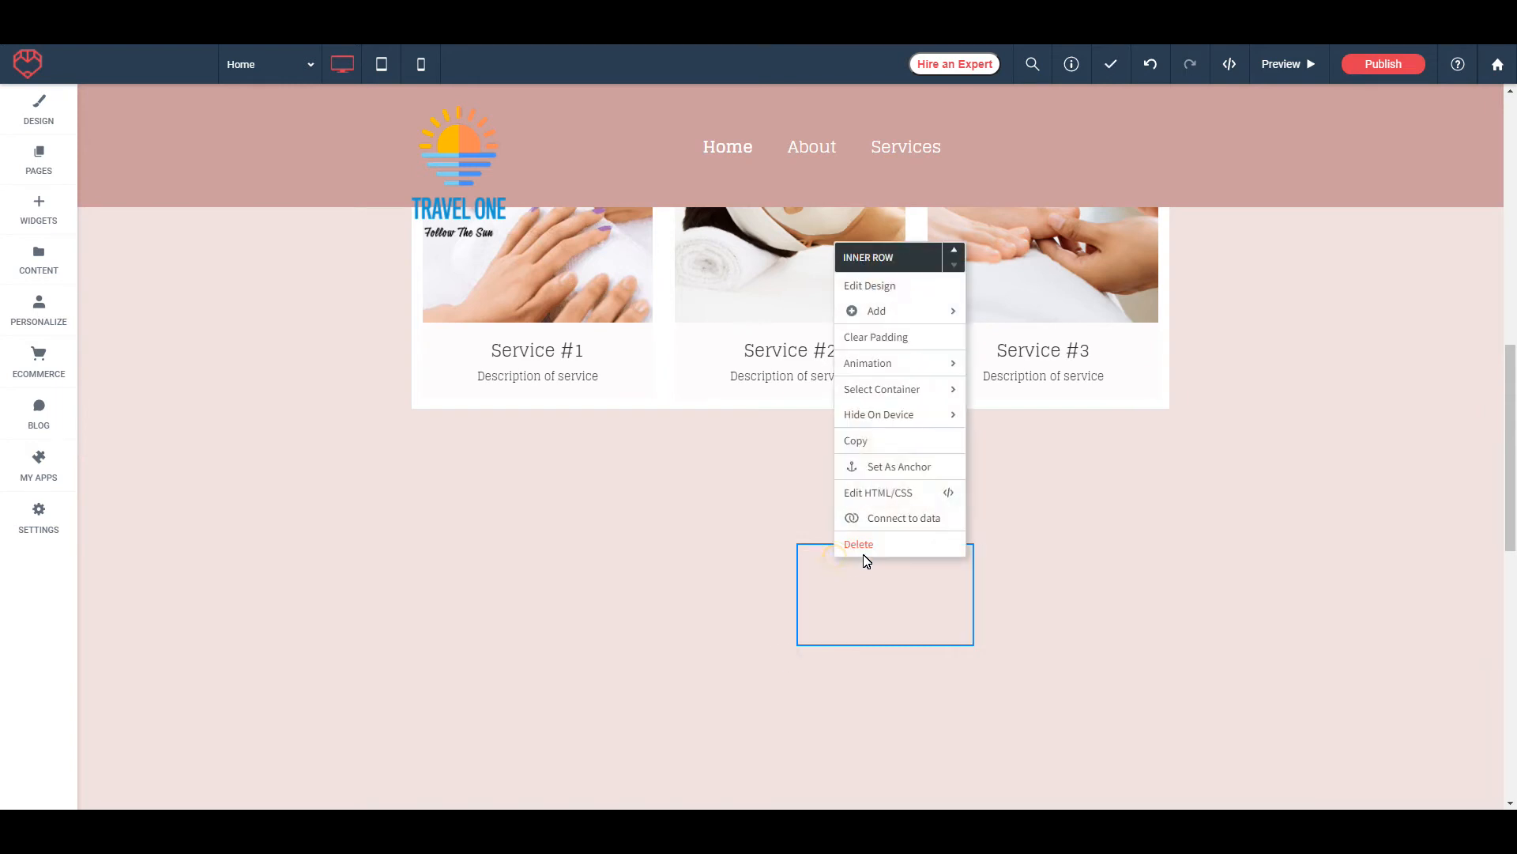
mouse_move(876, 313)
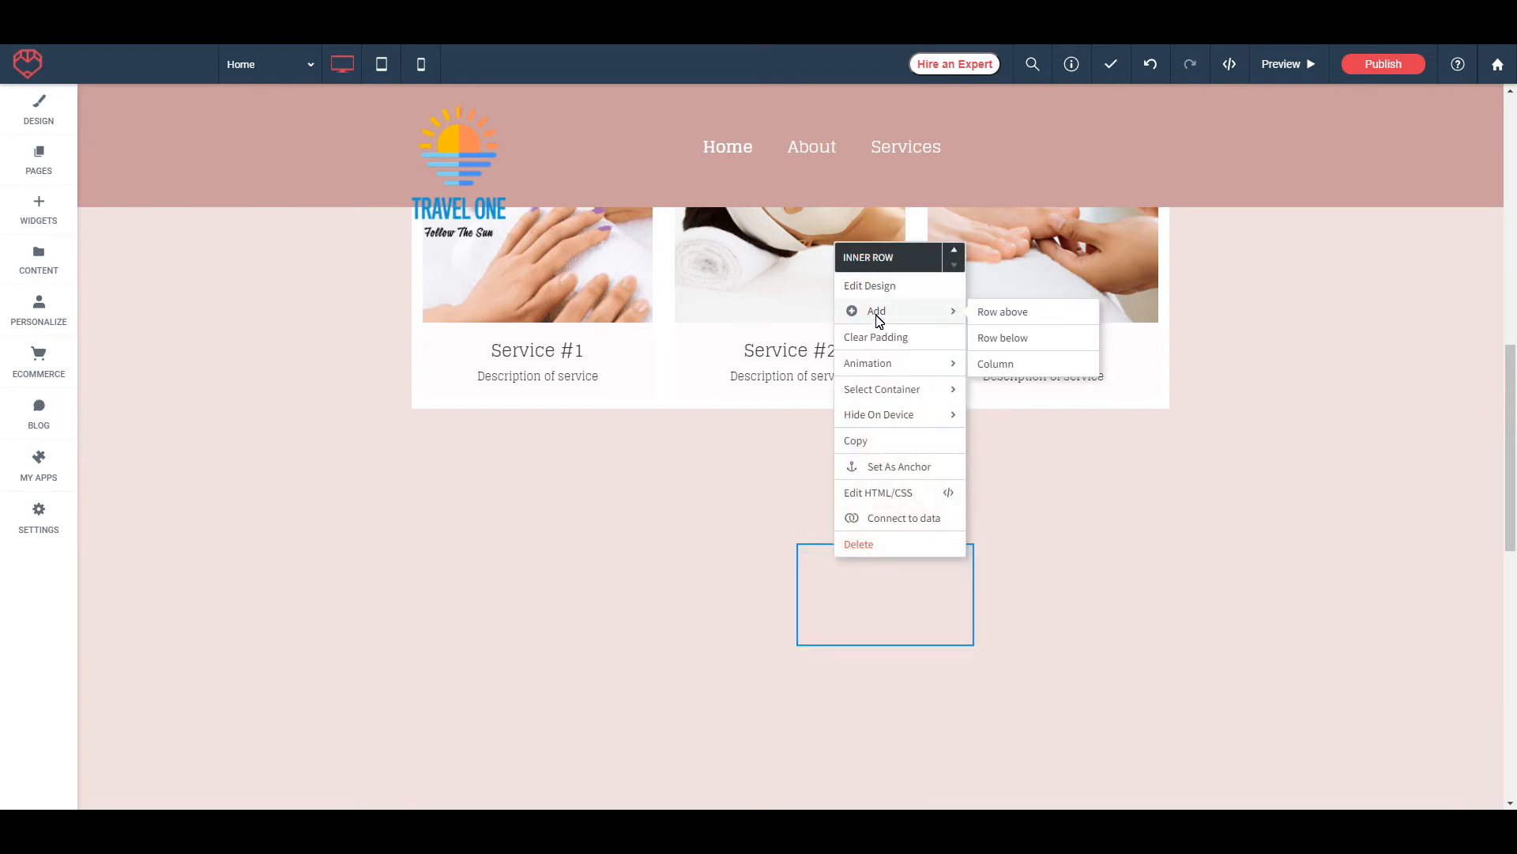
click(1005, 367)
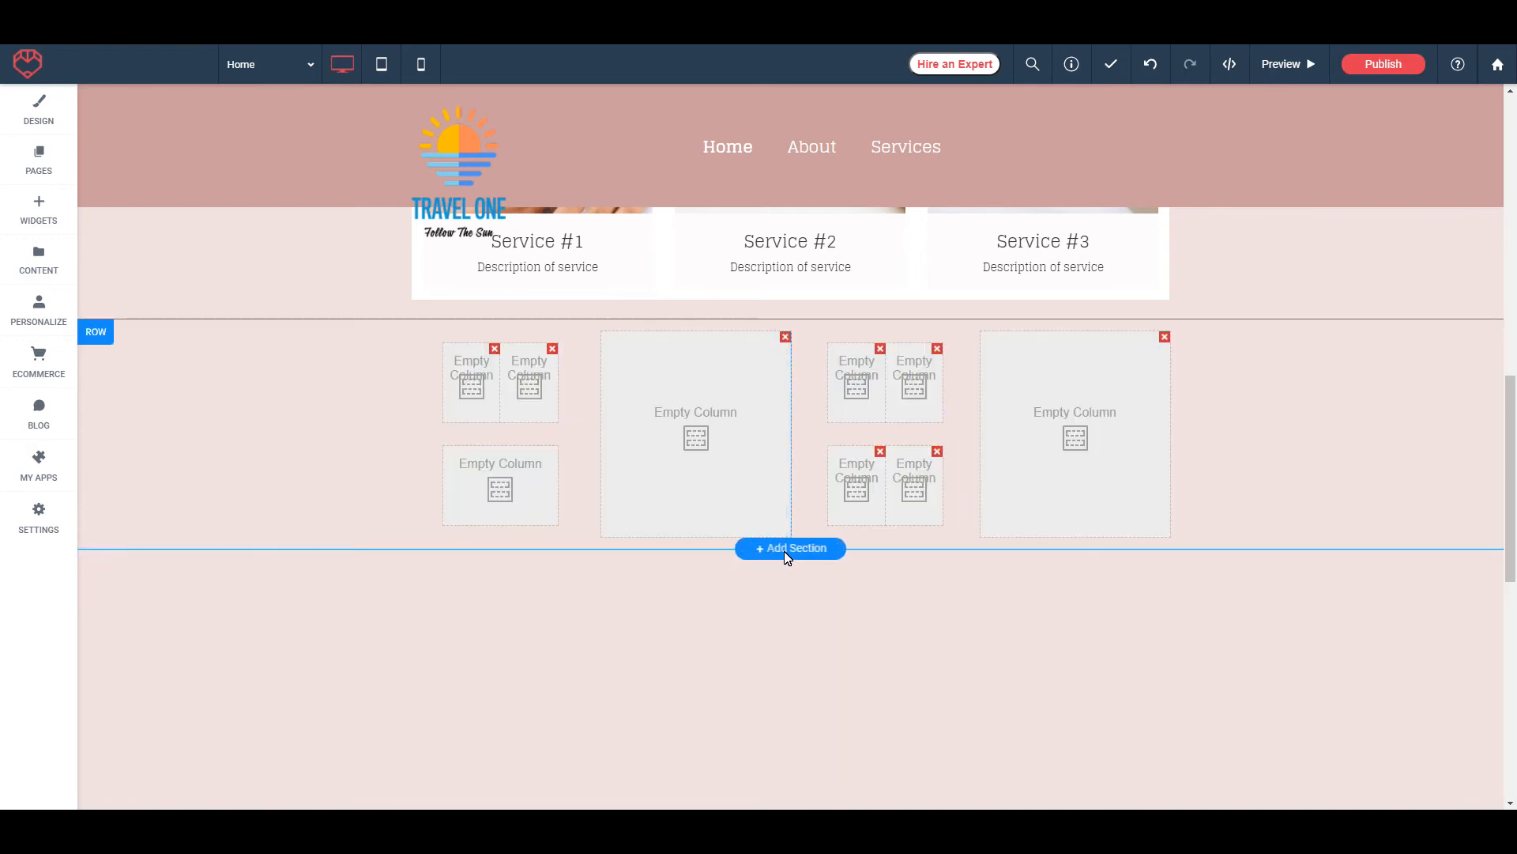
Start a new section below the four-column row using the "Be stylish. Be free." layout from the Video category
click(793, 548)
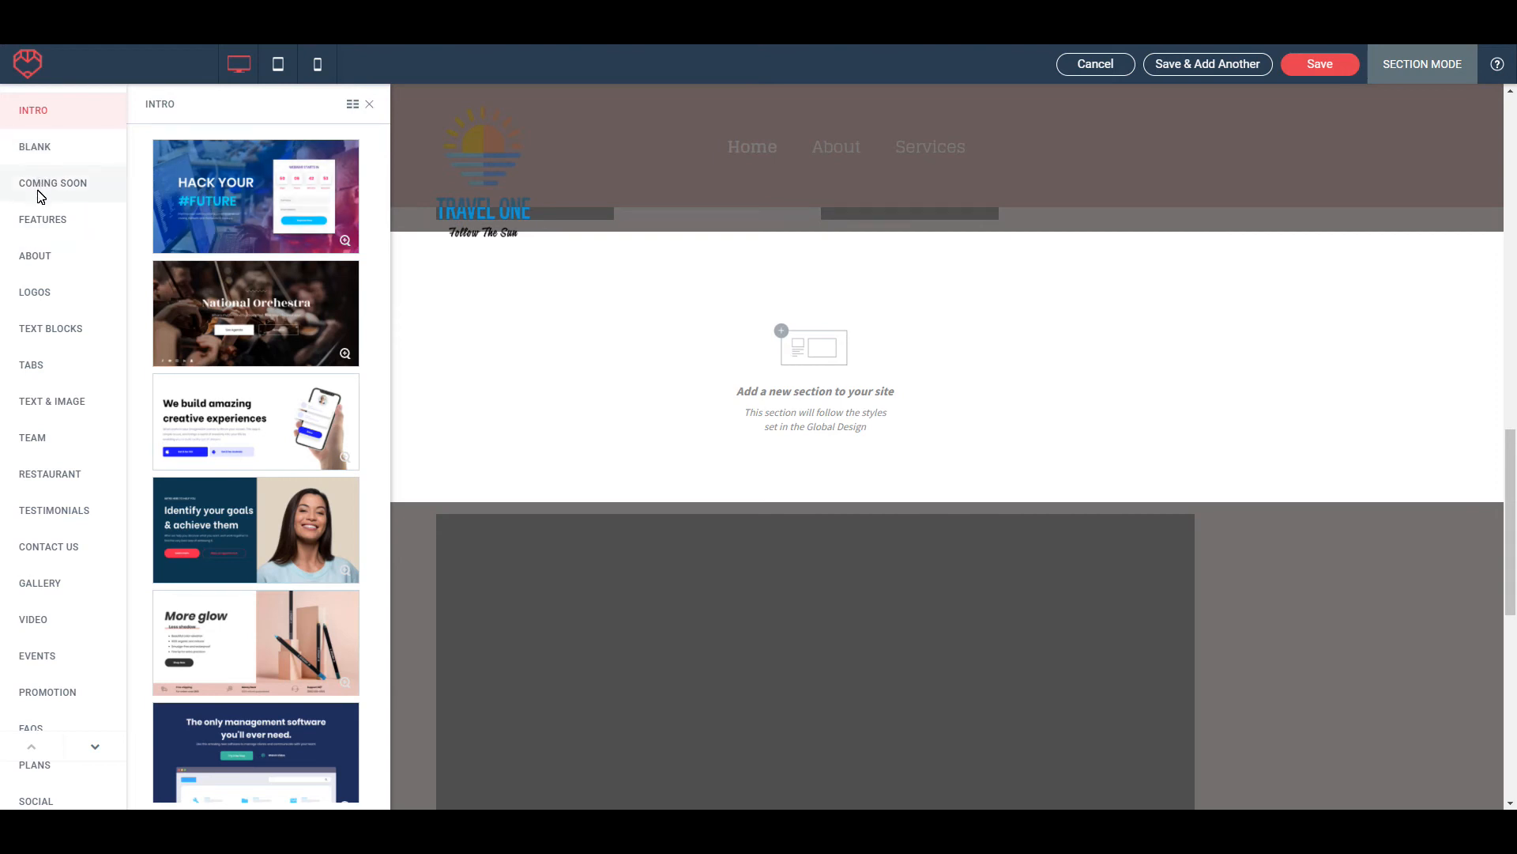
click(29, 621)
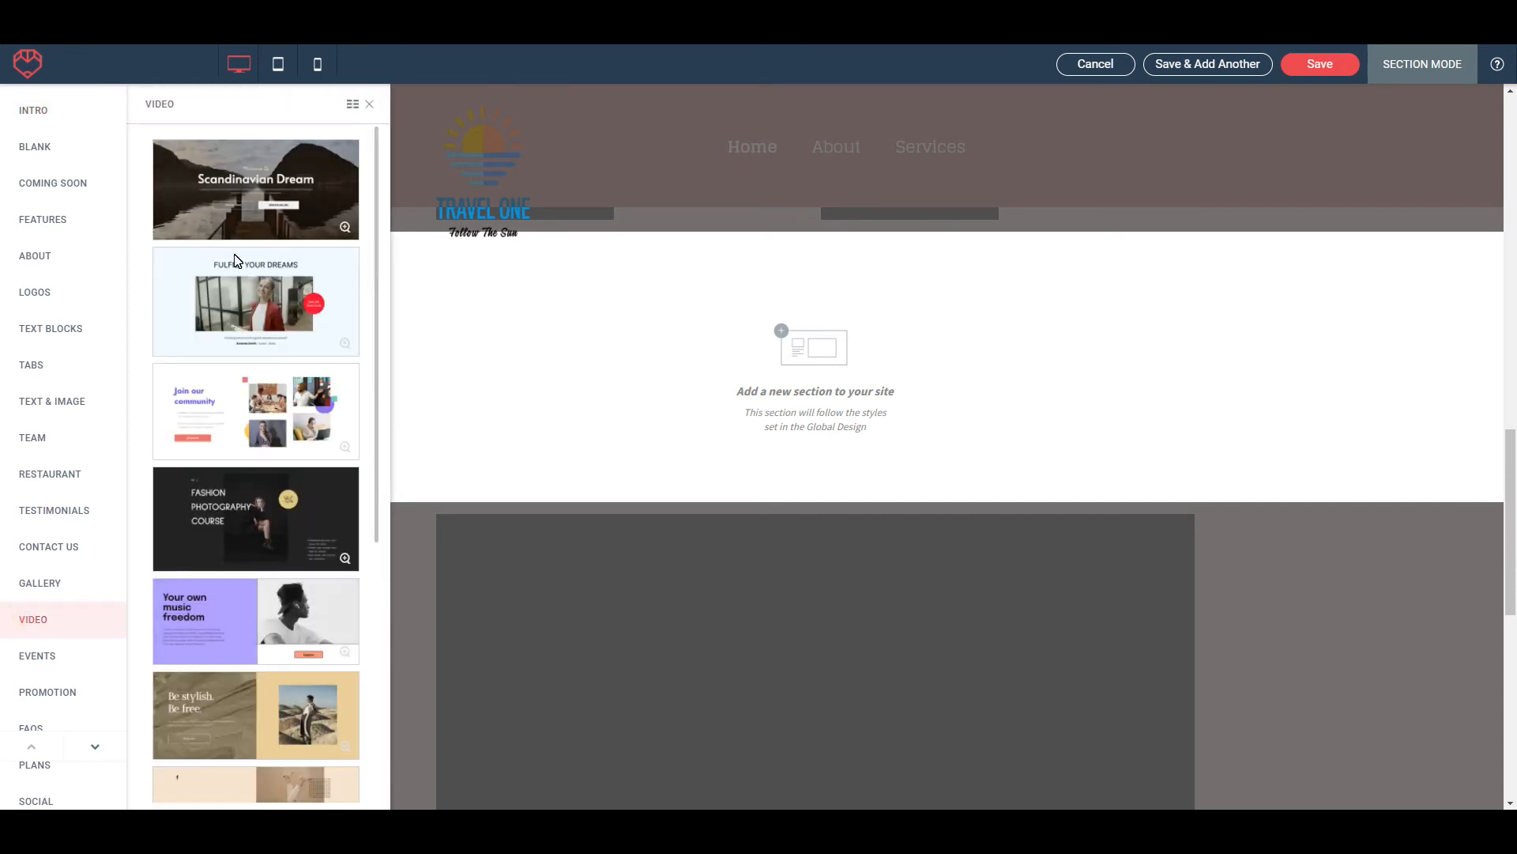
scroll(253, 348, down, 3)
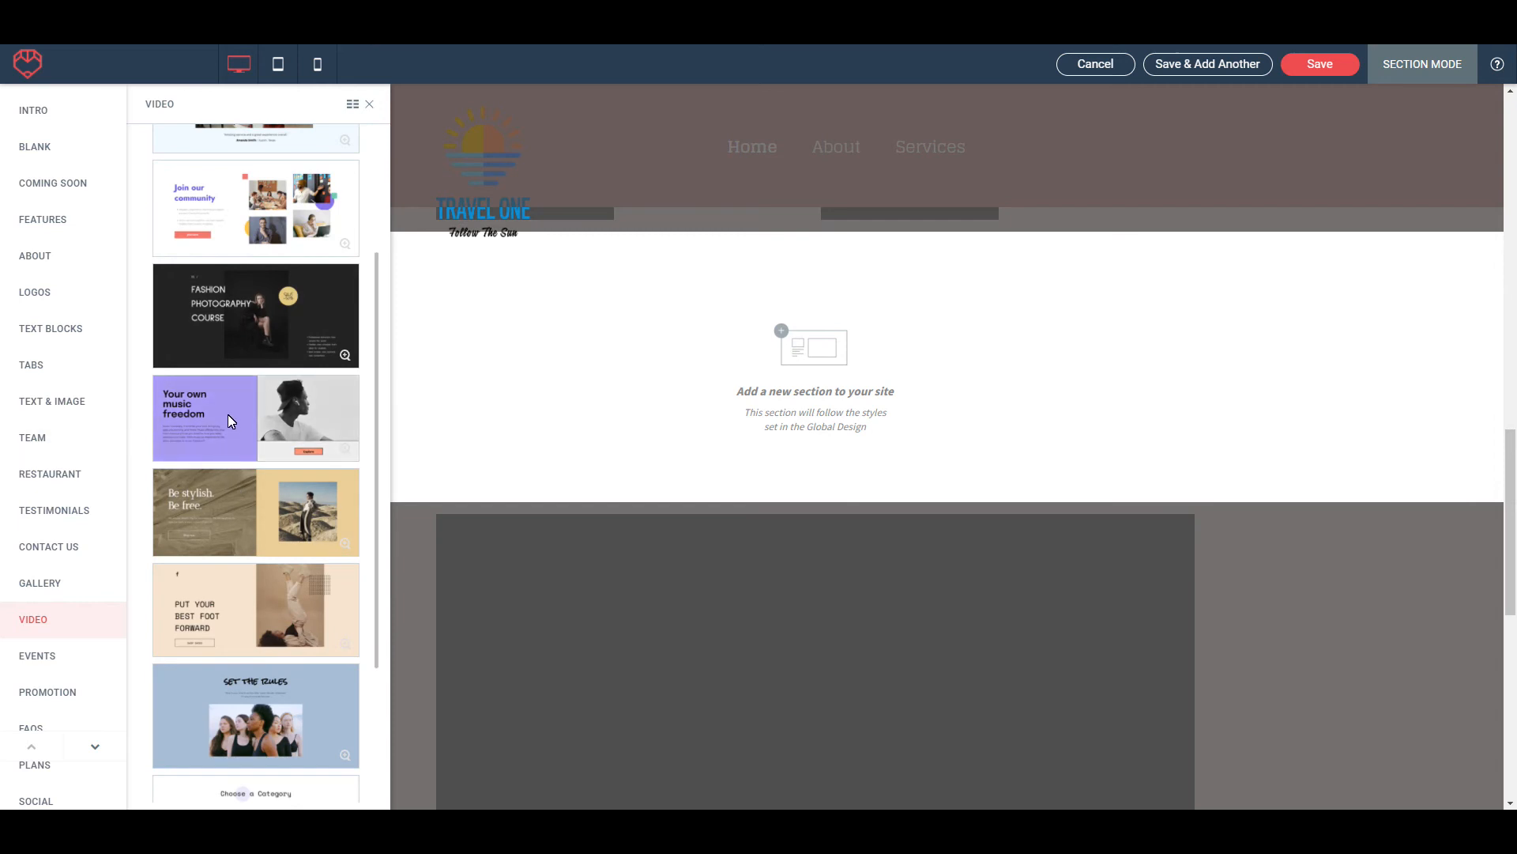
scroll(229, 421, down, 1)
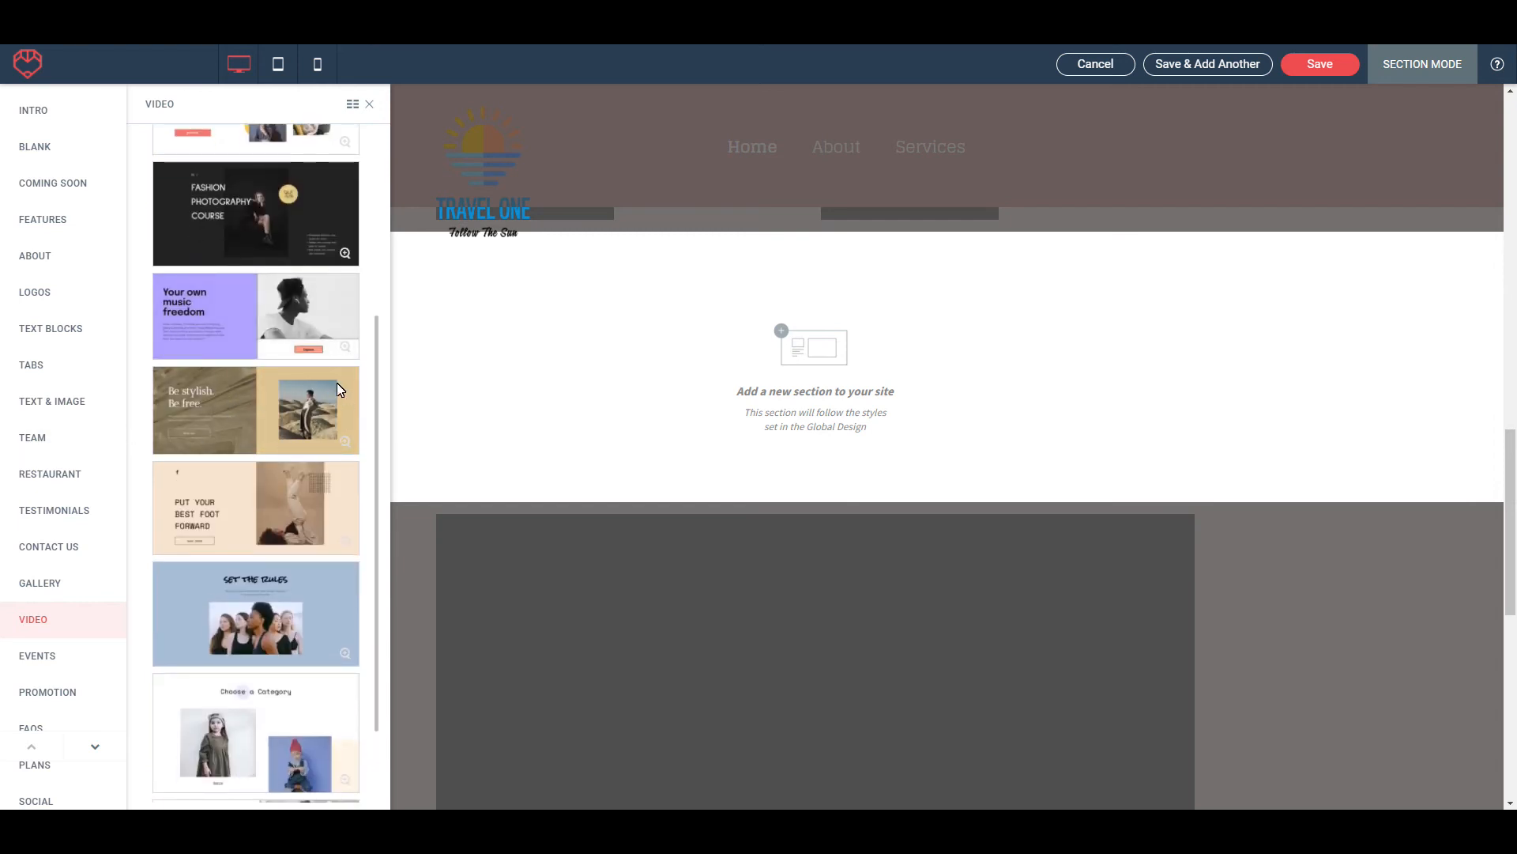
click(240, 404)
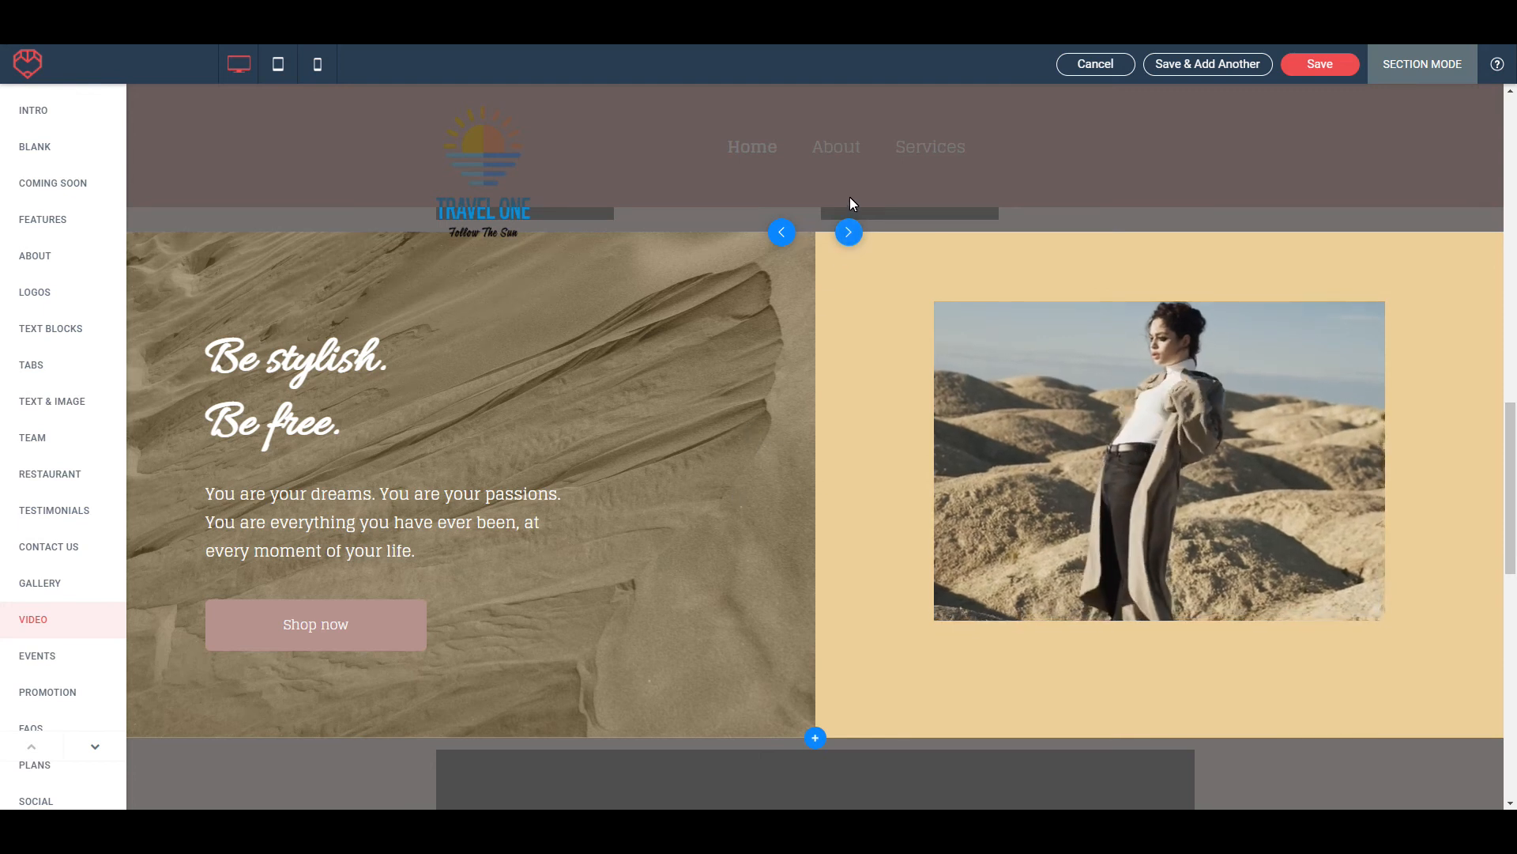
Switch the new section to the "Set the rules" video layout and save it to the page
click(848, 233)
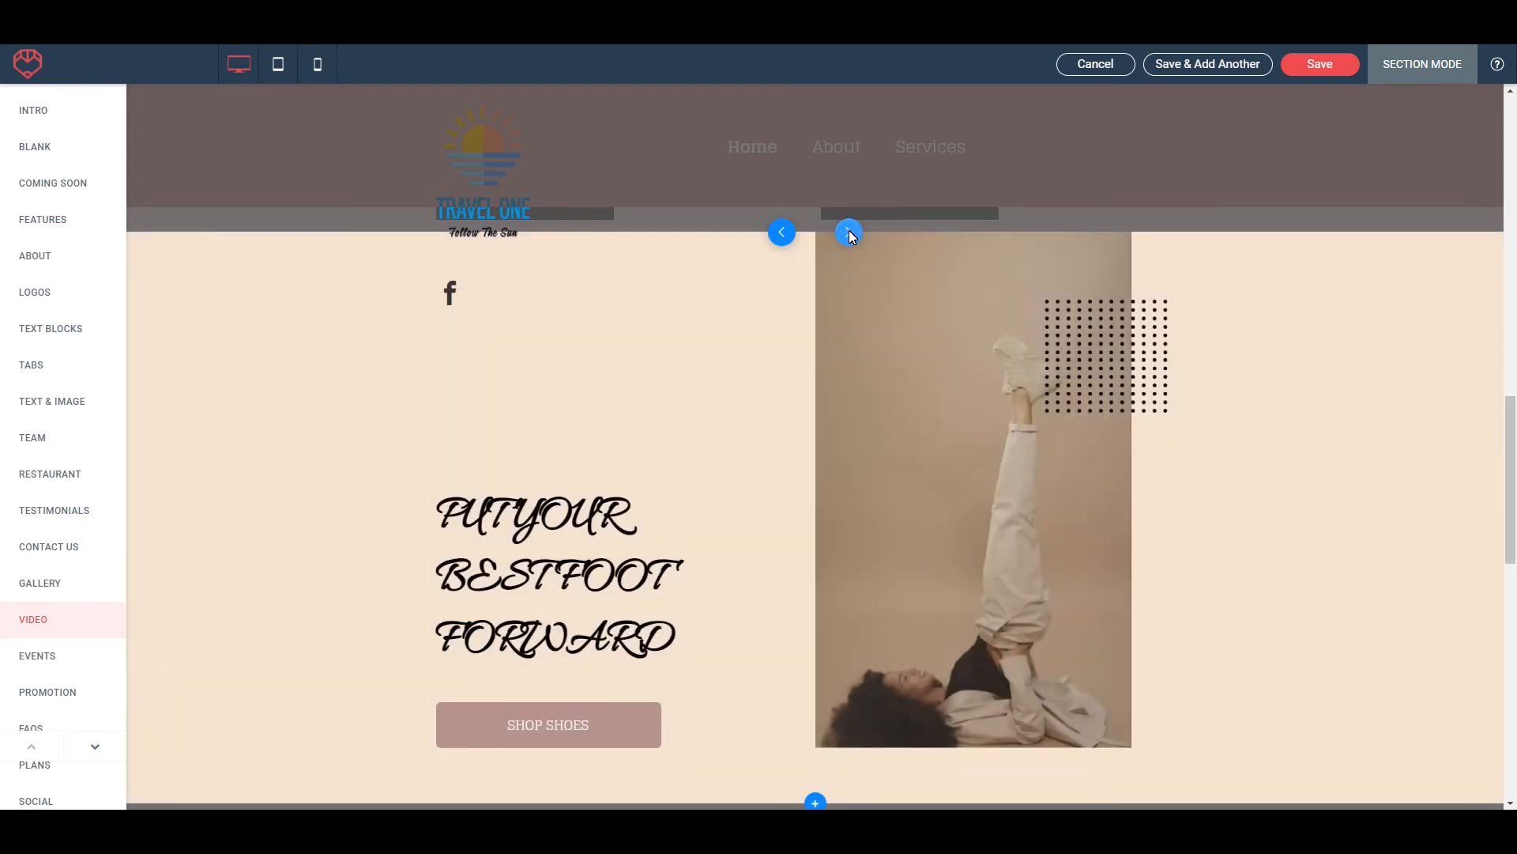
click(849, 232)
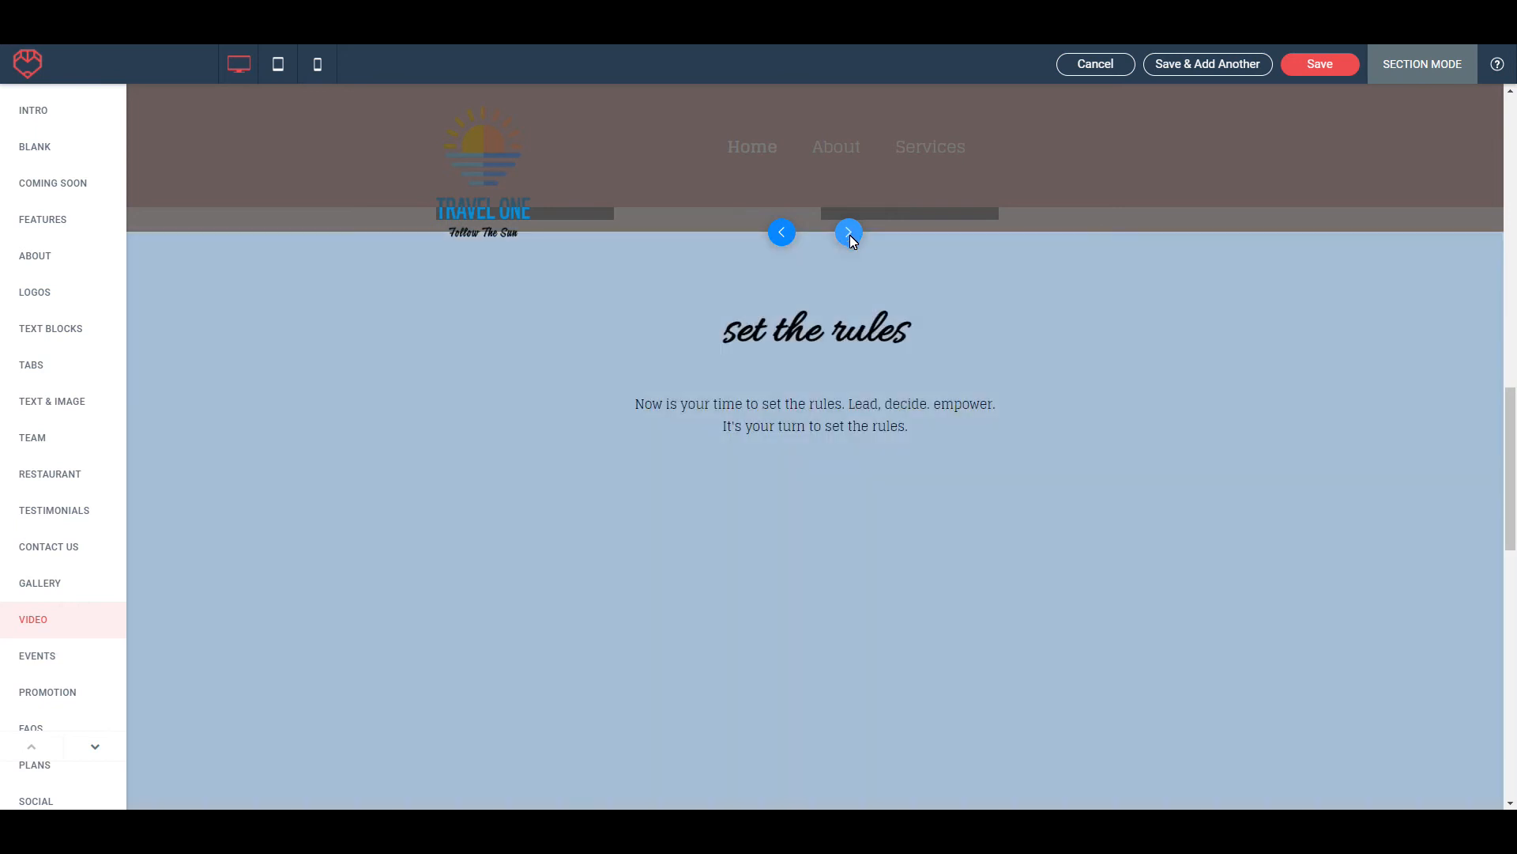
scroll(1283, 541, down, 2)
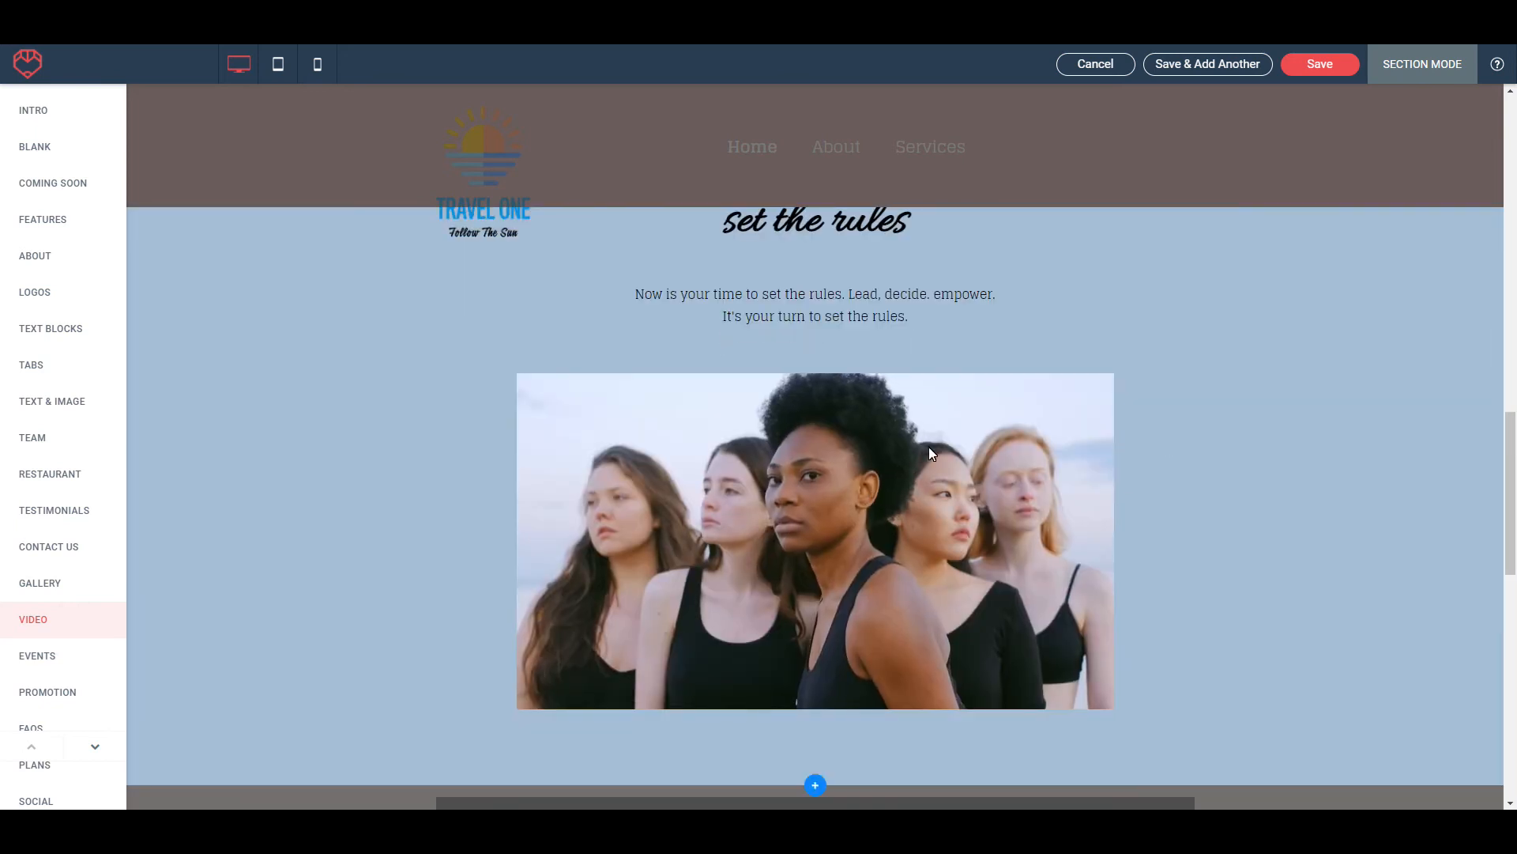
scroll(1104, 525, up, 2)
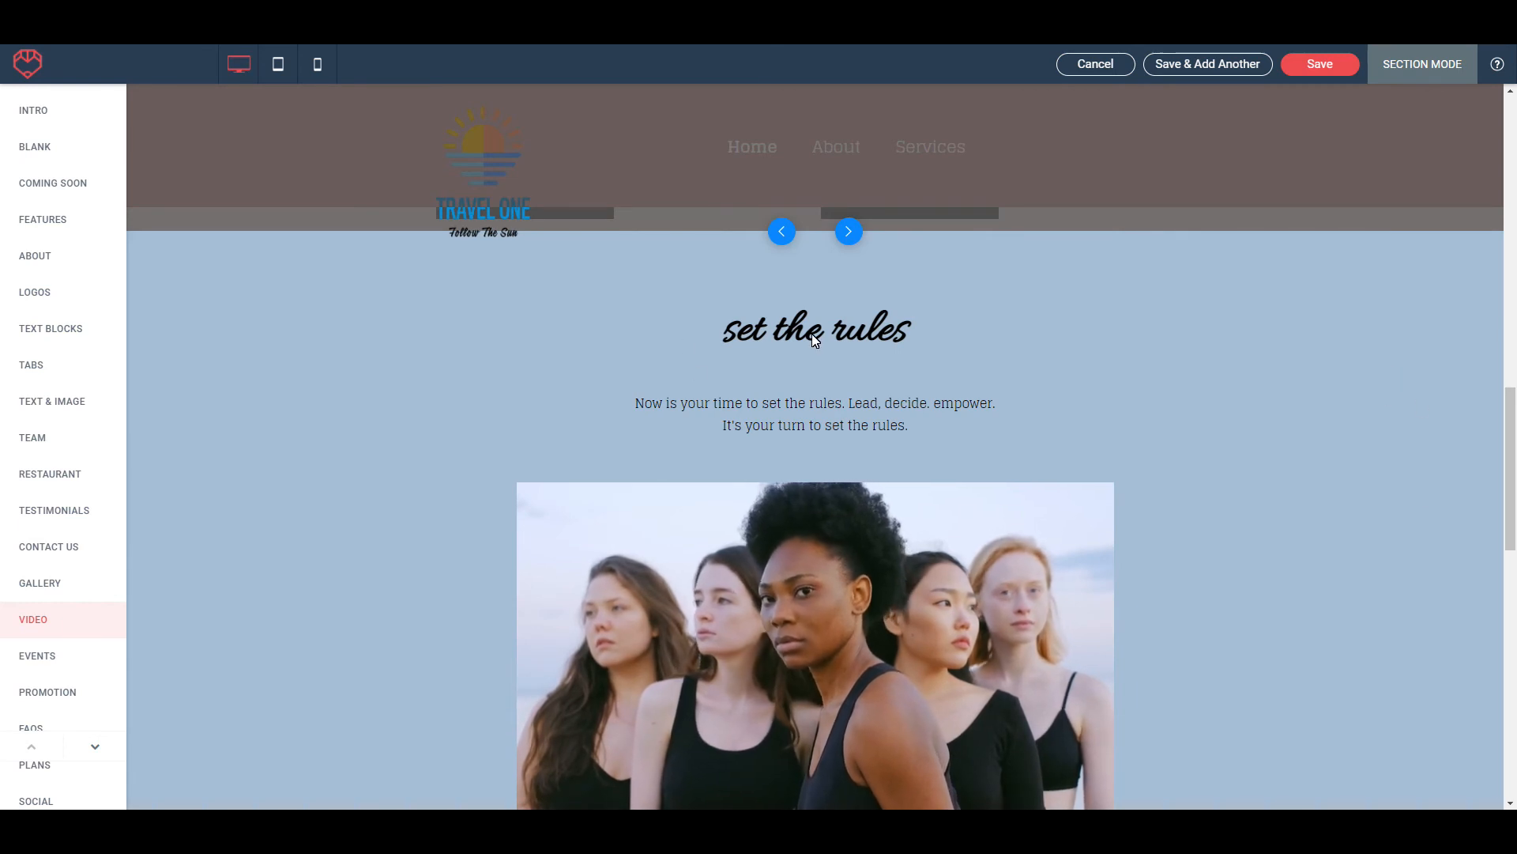
scroll(1472, 491, down, 2)
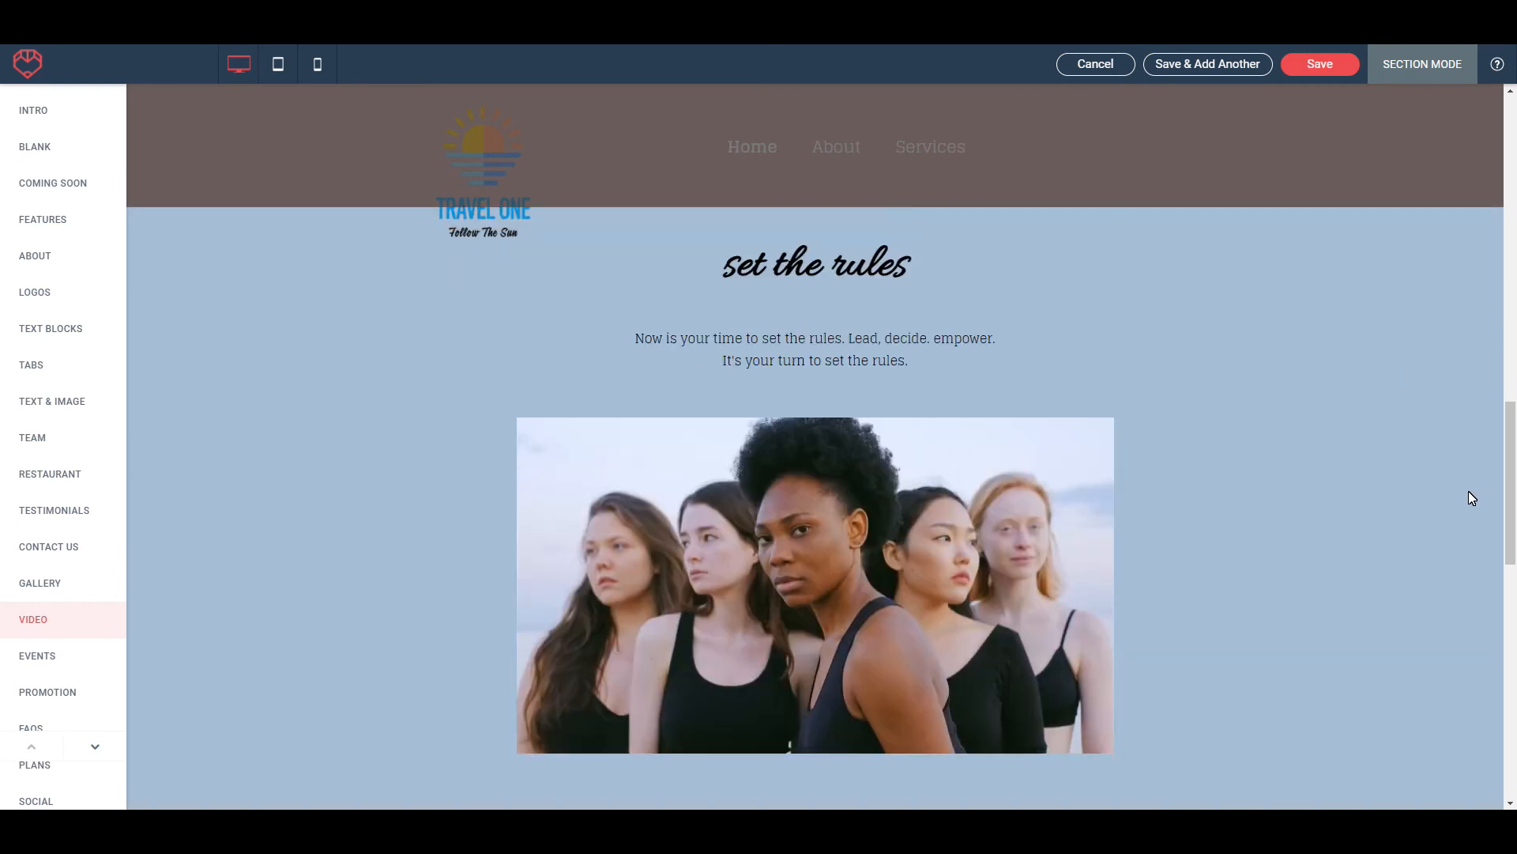
scroll(1330, 552, up, 2)
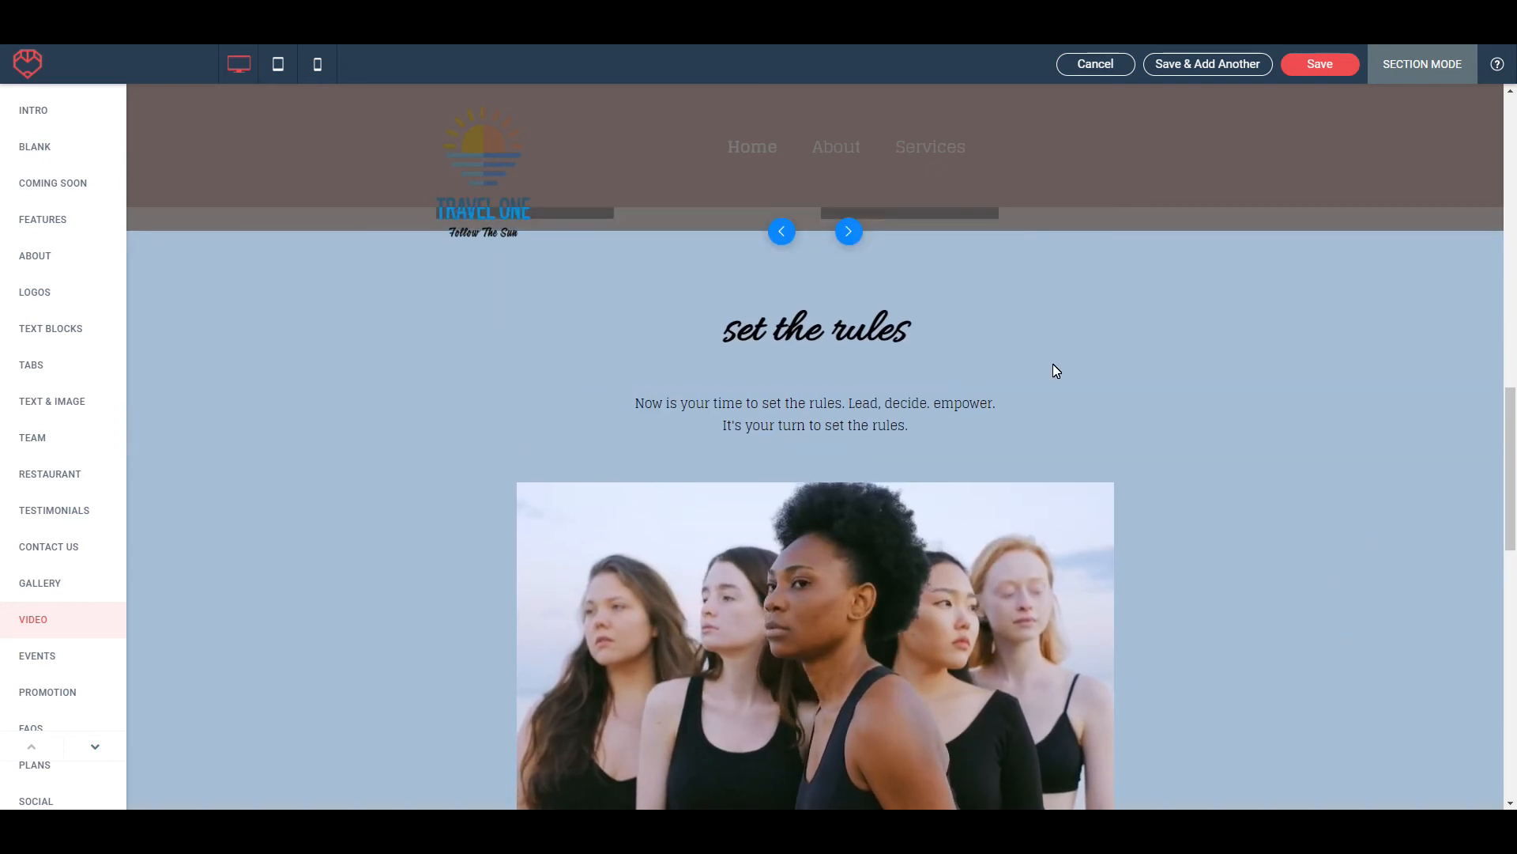
click(1327, 68)
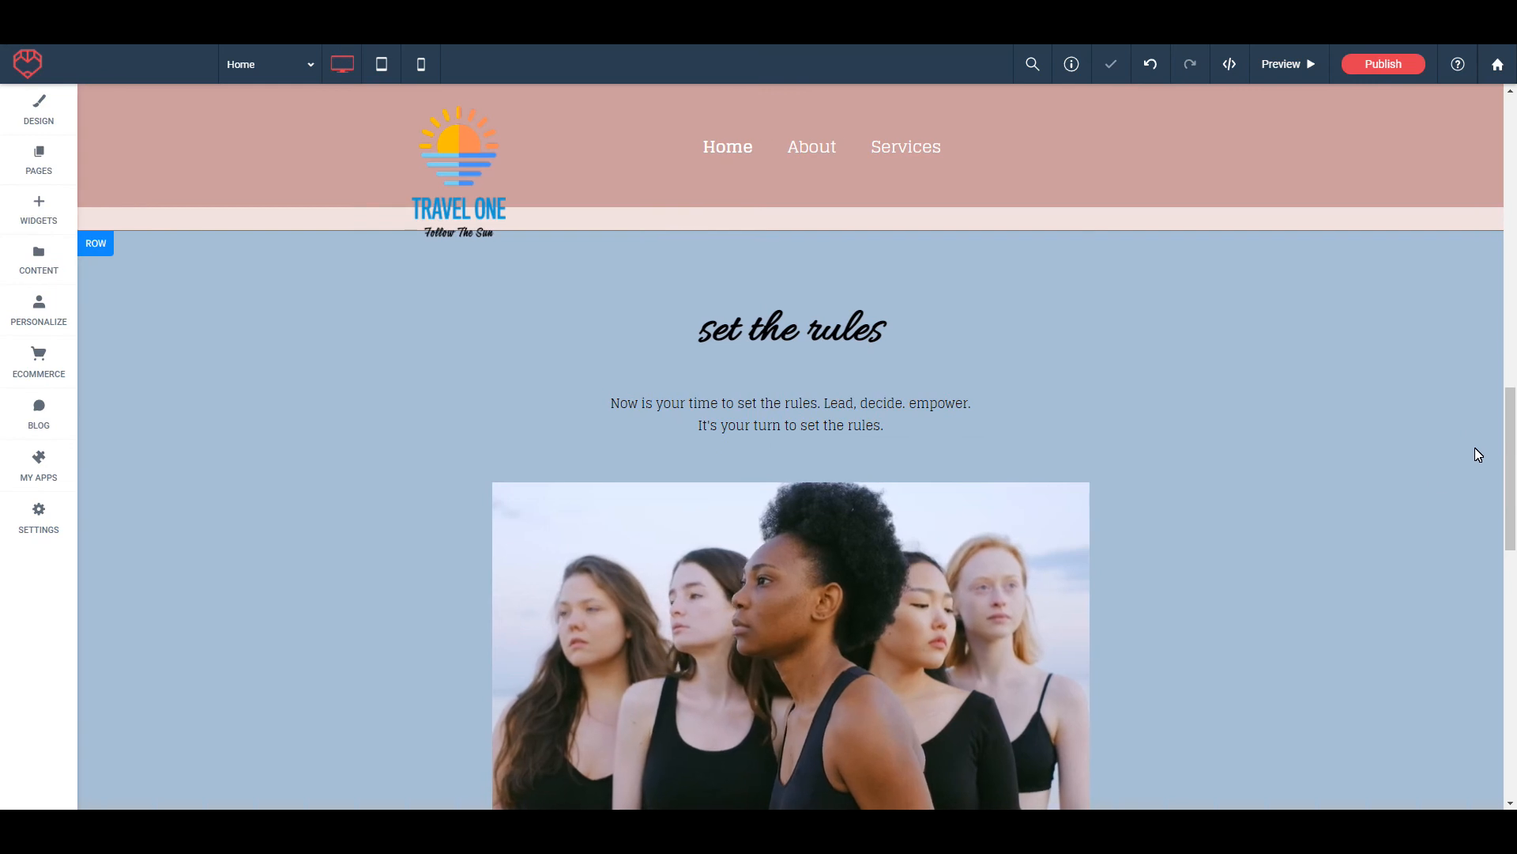
Start another section below the "Set the rules" section using the three-person "Meet Our Team" layout from the Team category
scroll(1422, 465, down, 2)
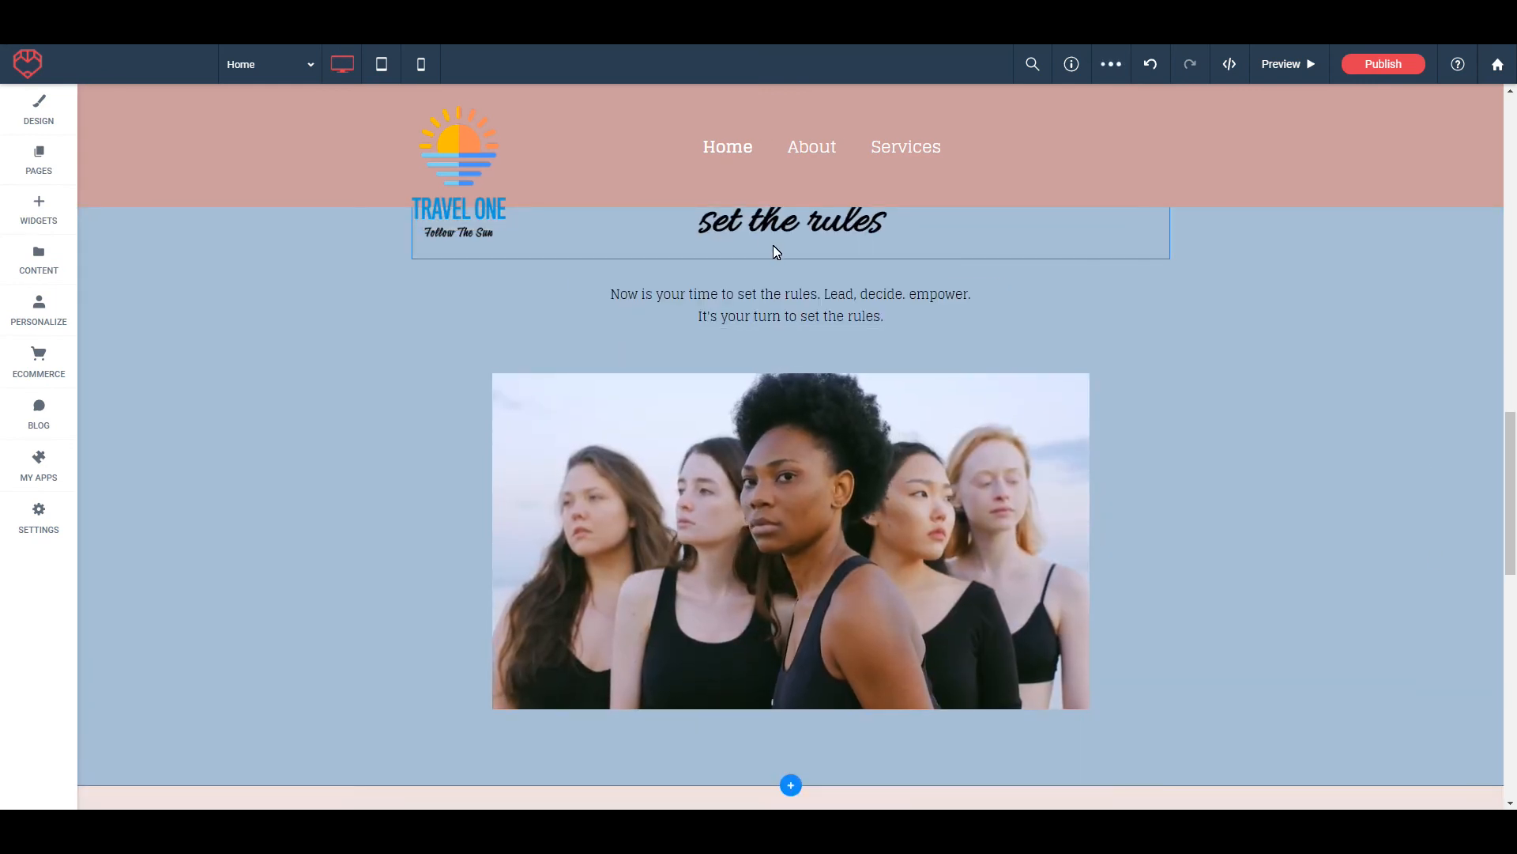
scroll(1394, 557, up, 2)
scroll(1356, 525, down, 6)
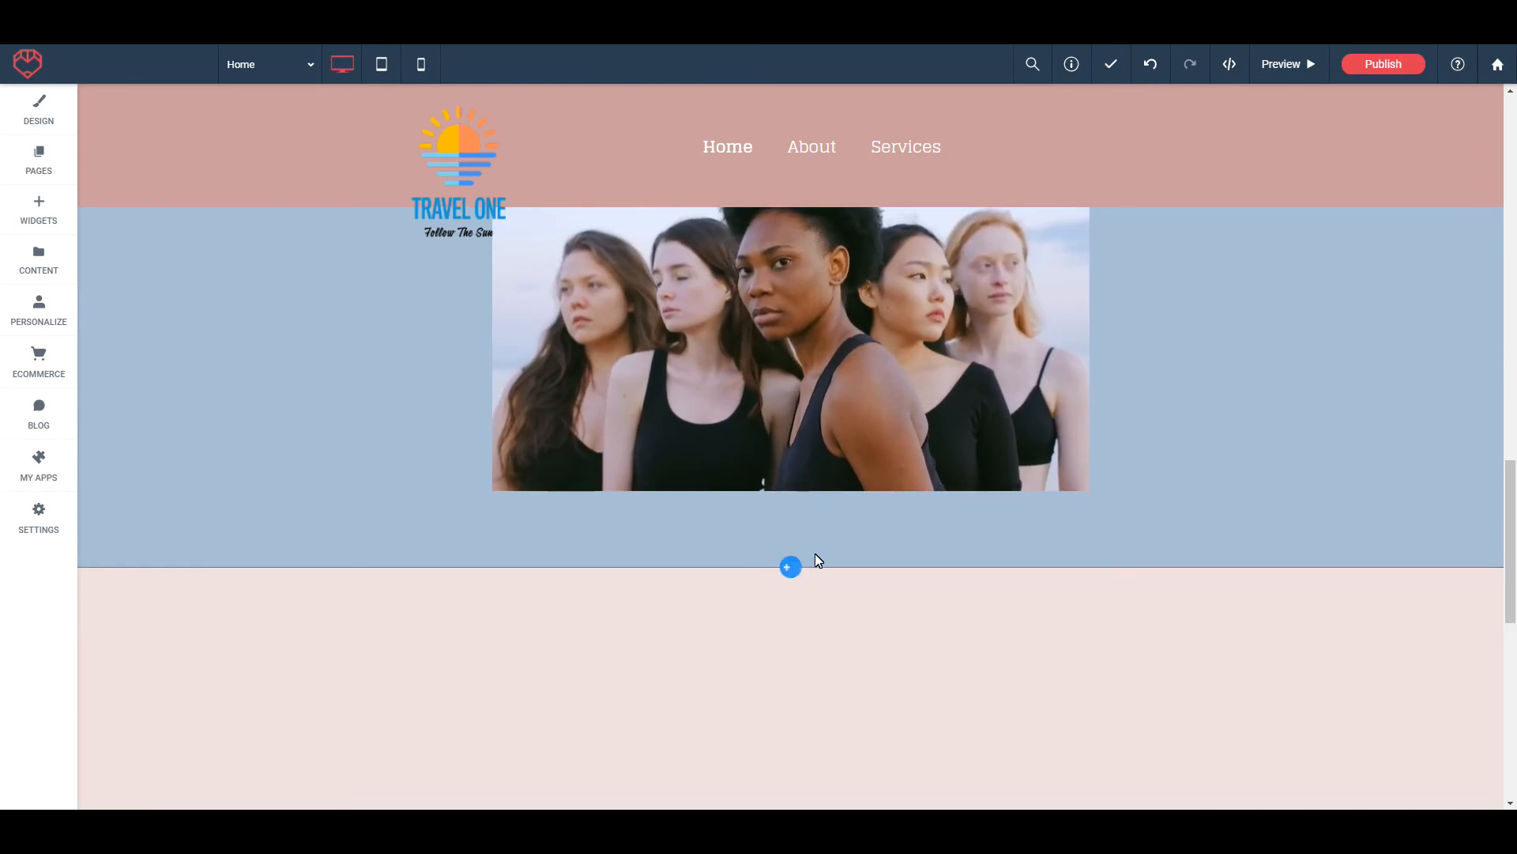
click(789, 566)
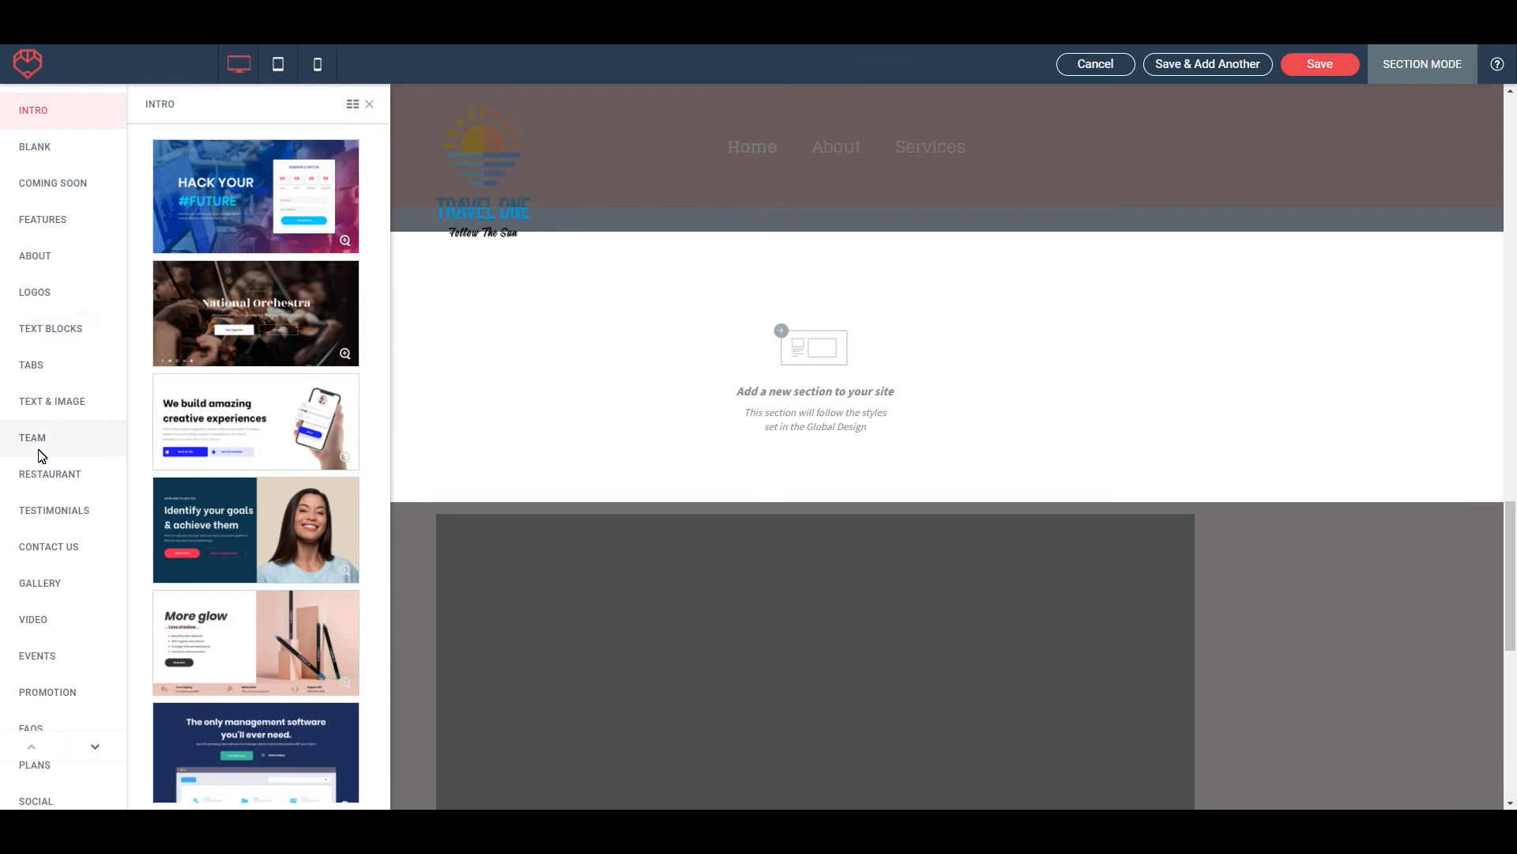
click(34, 441)
scroll(282, 337, down, 5)
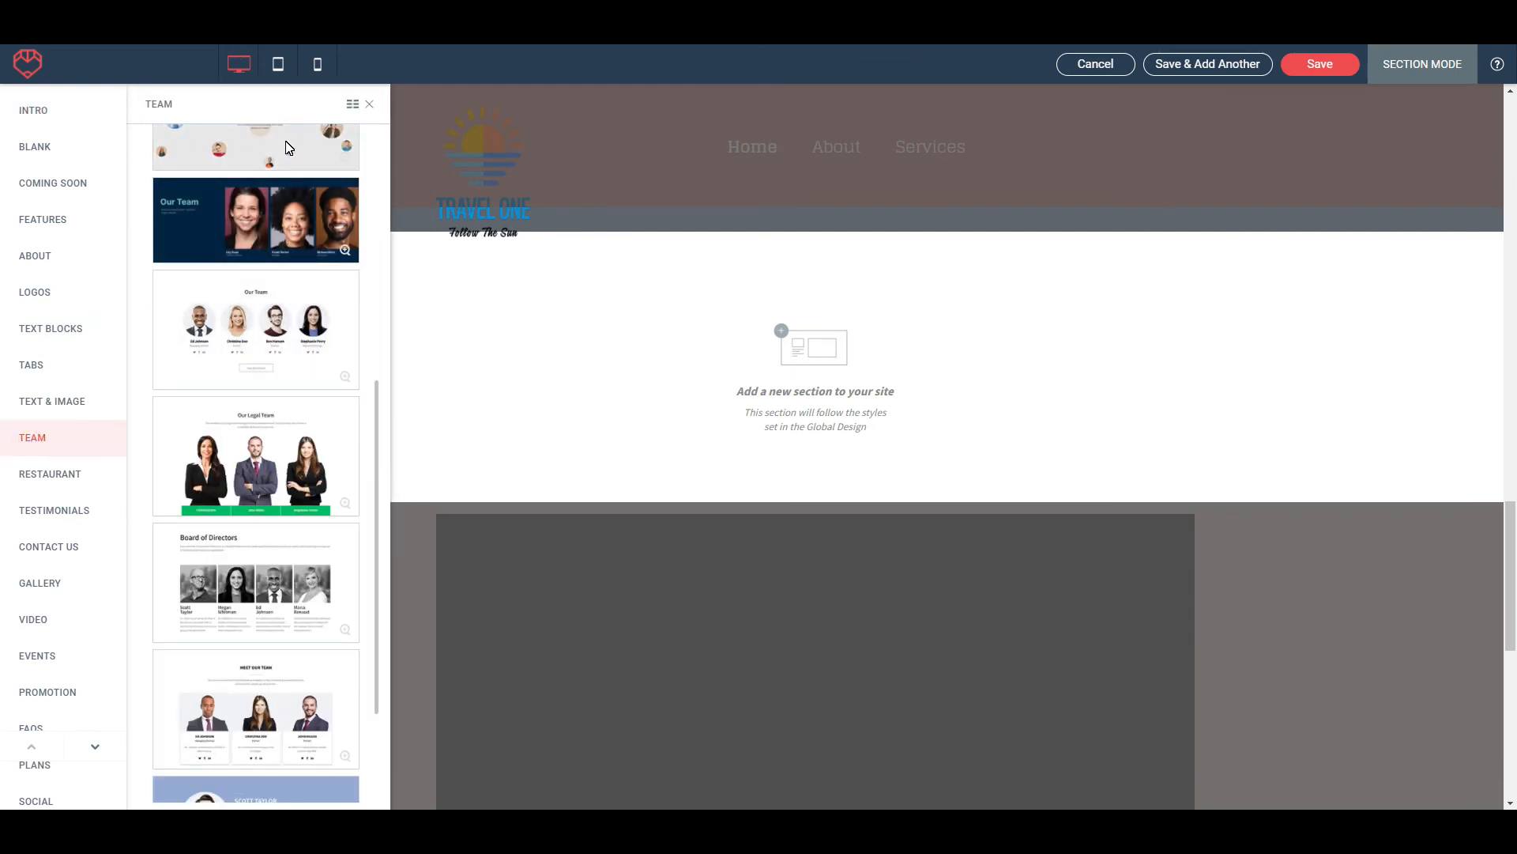
scroll(193, 228, down, 2)
scroll(286, 222, down, 1)
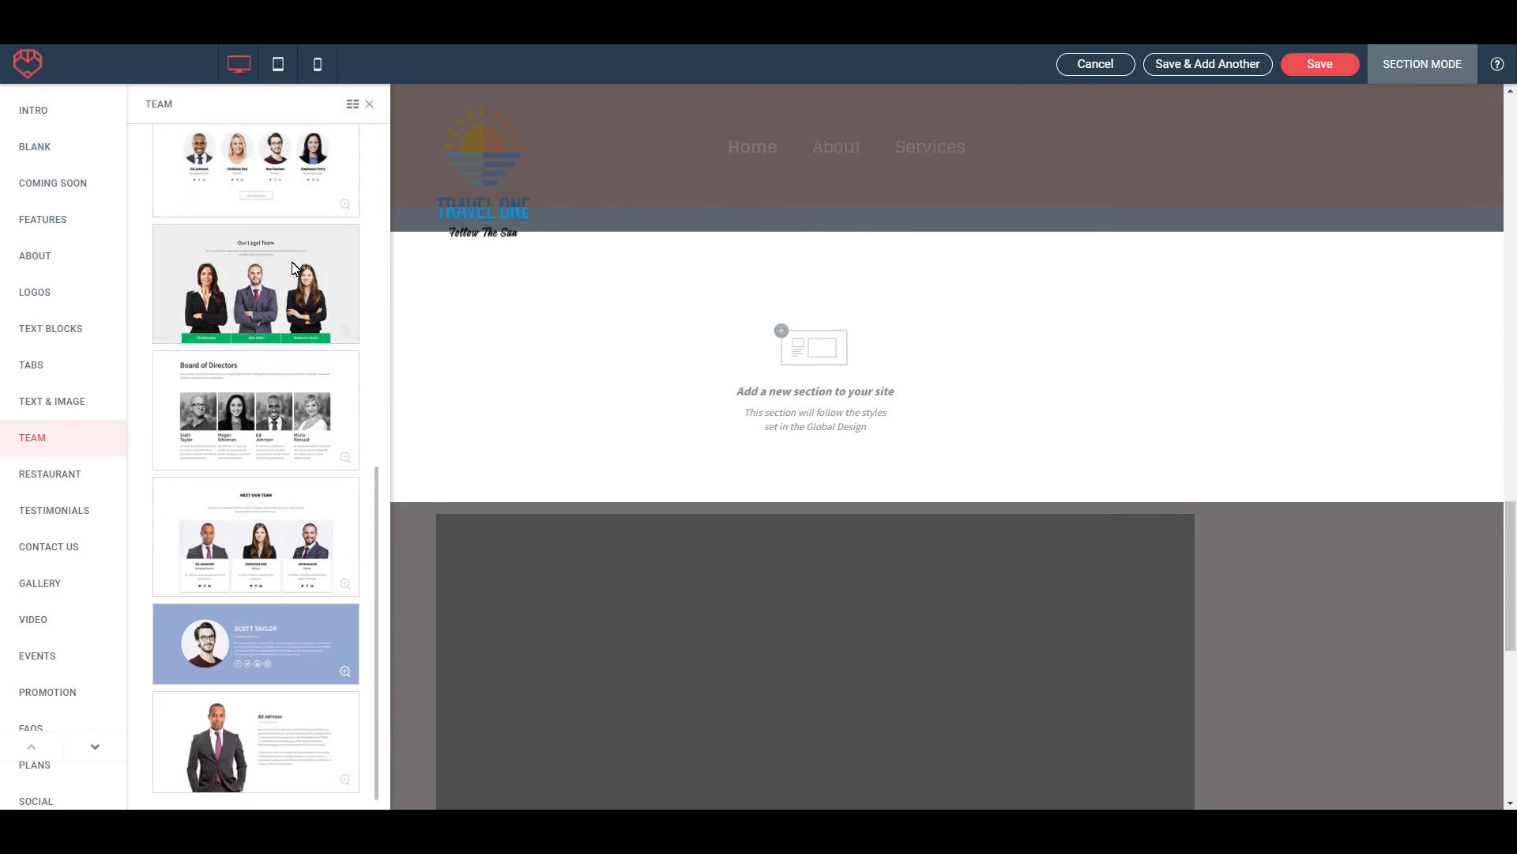
click(259, 547)
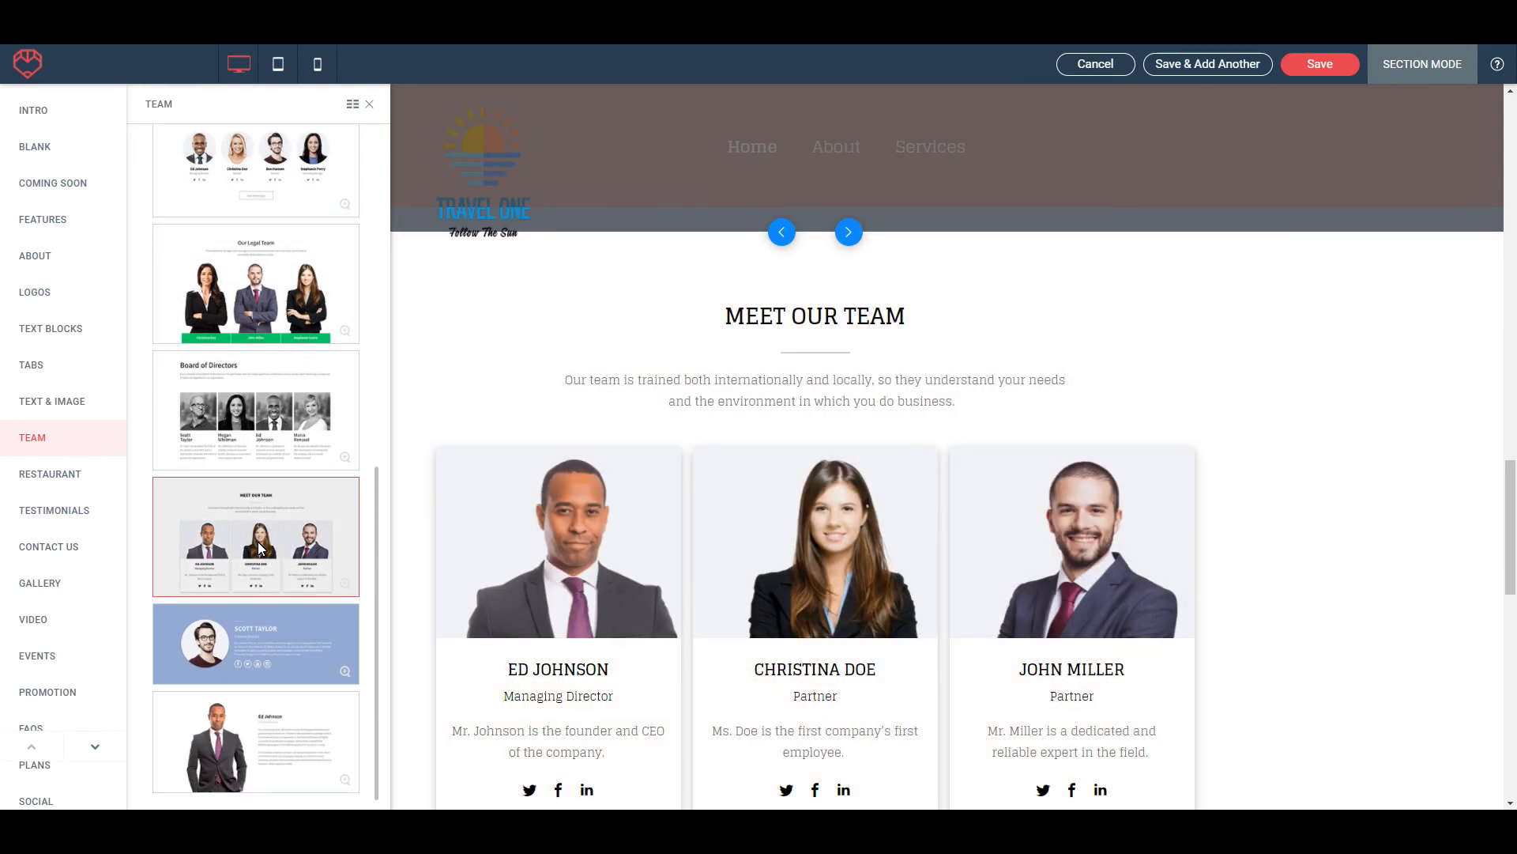
click(368, 104)
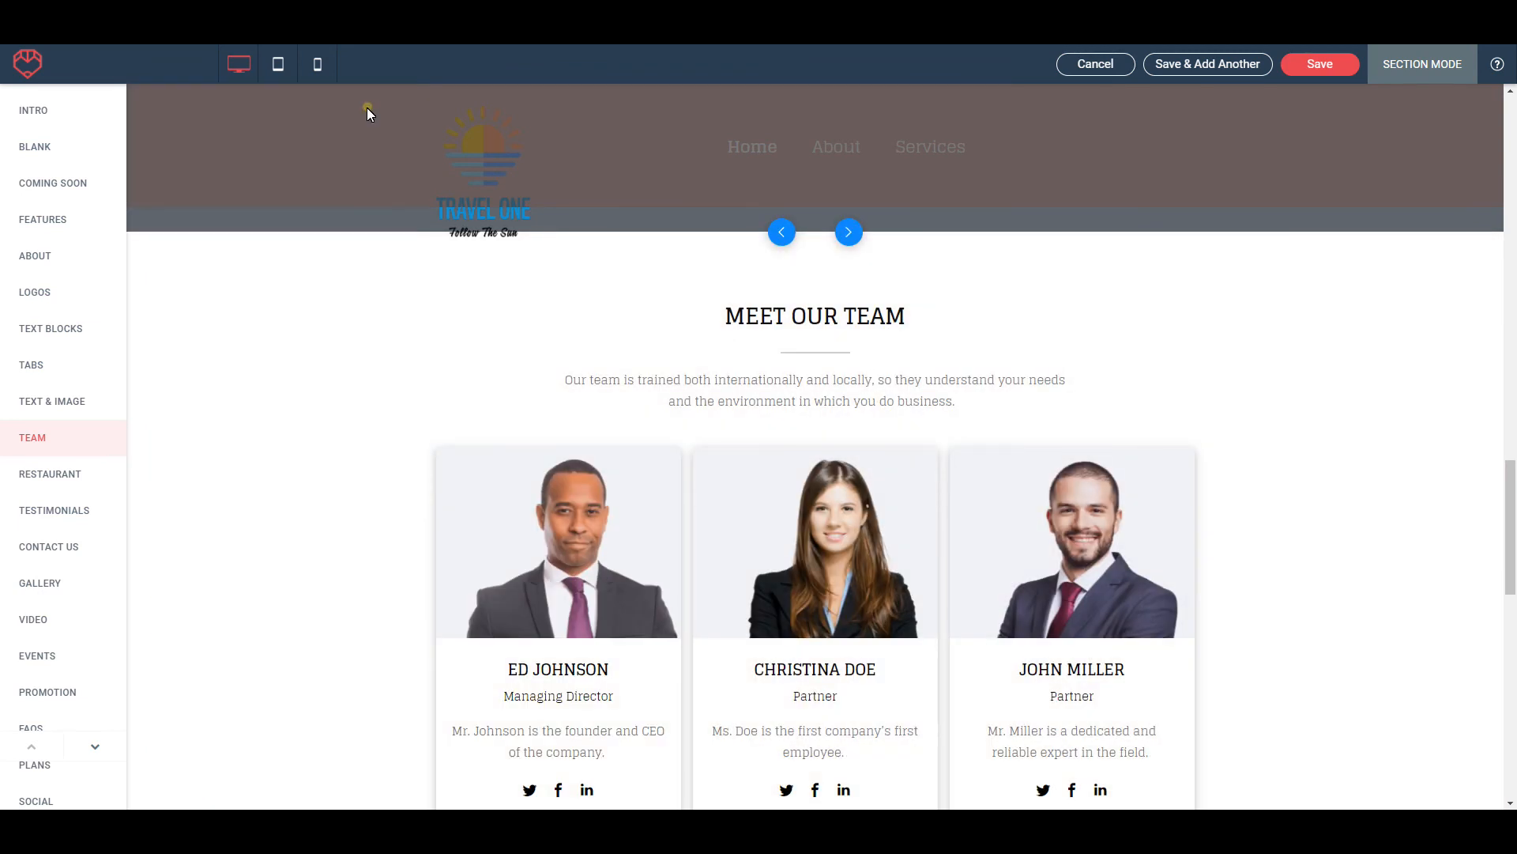
scroll(1385, 494, down, 3)
scroll(1379, 495, up, 3)
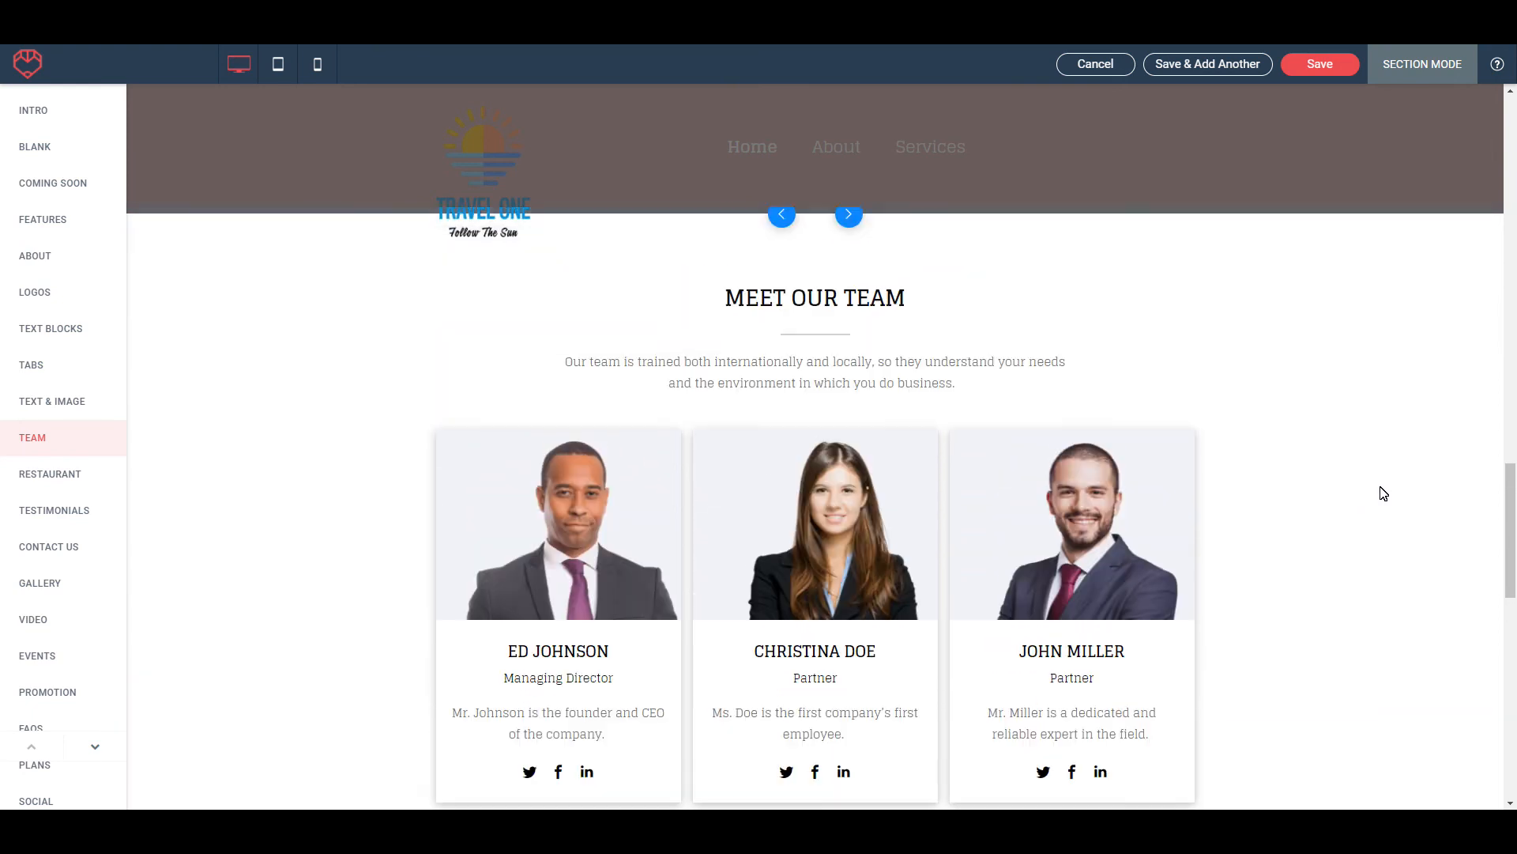
scroll(1319, 401, down, 1)
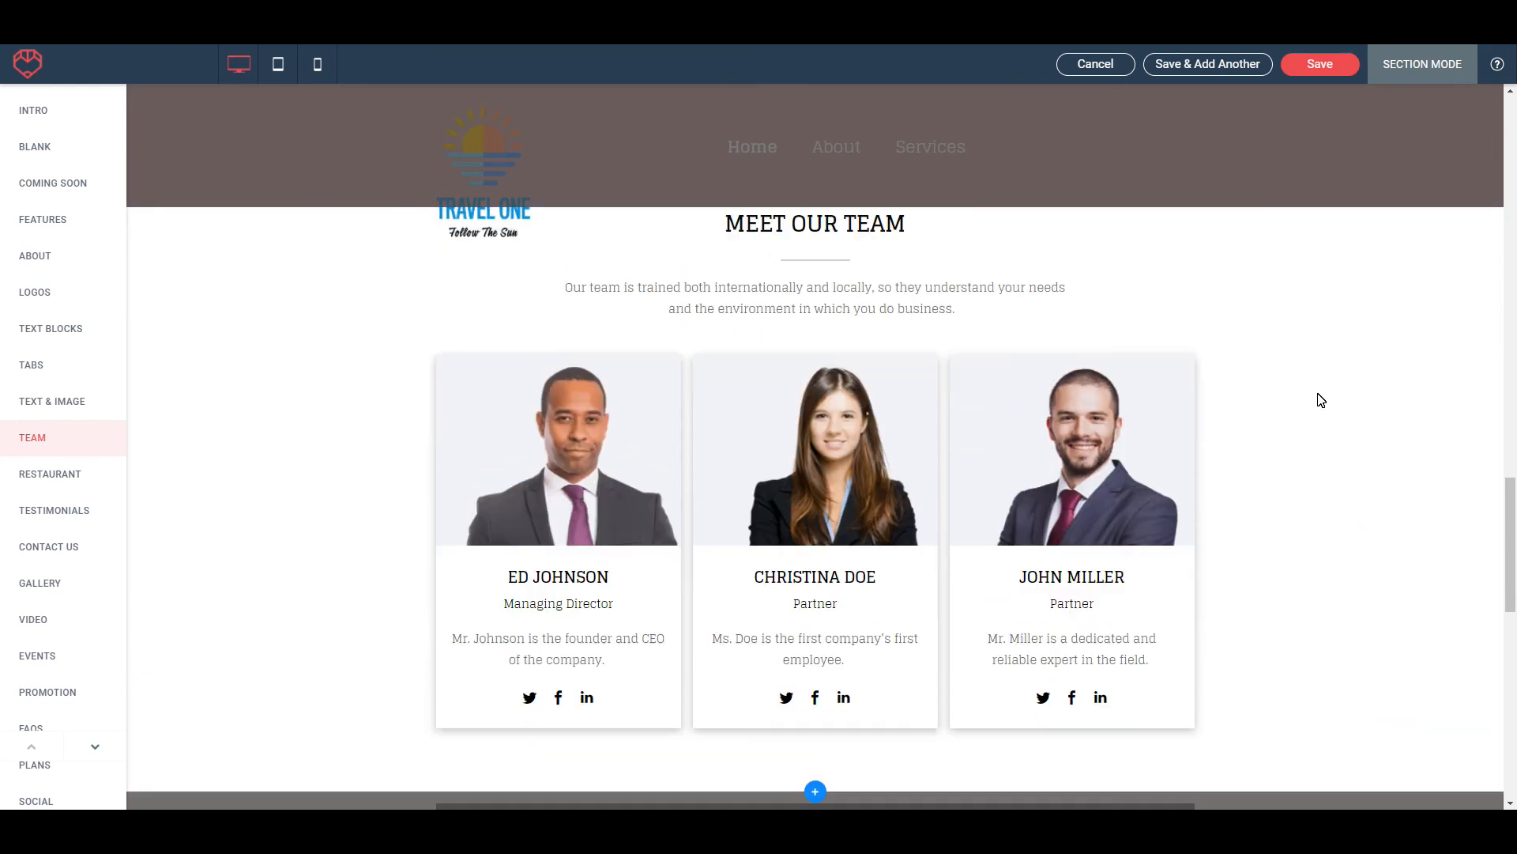
Switch the new team section to the six-person "The Team" layout with the pink background and save it to the page
scroll(1375, 609, up, 1)
click(849, 232)
click(848, 232)
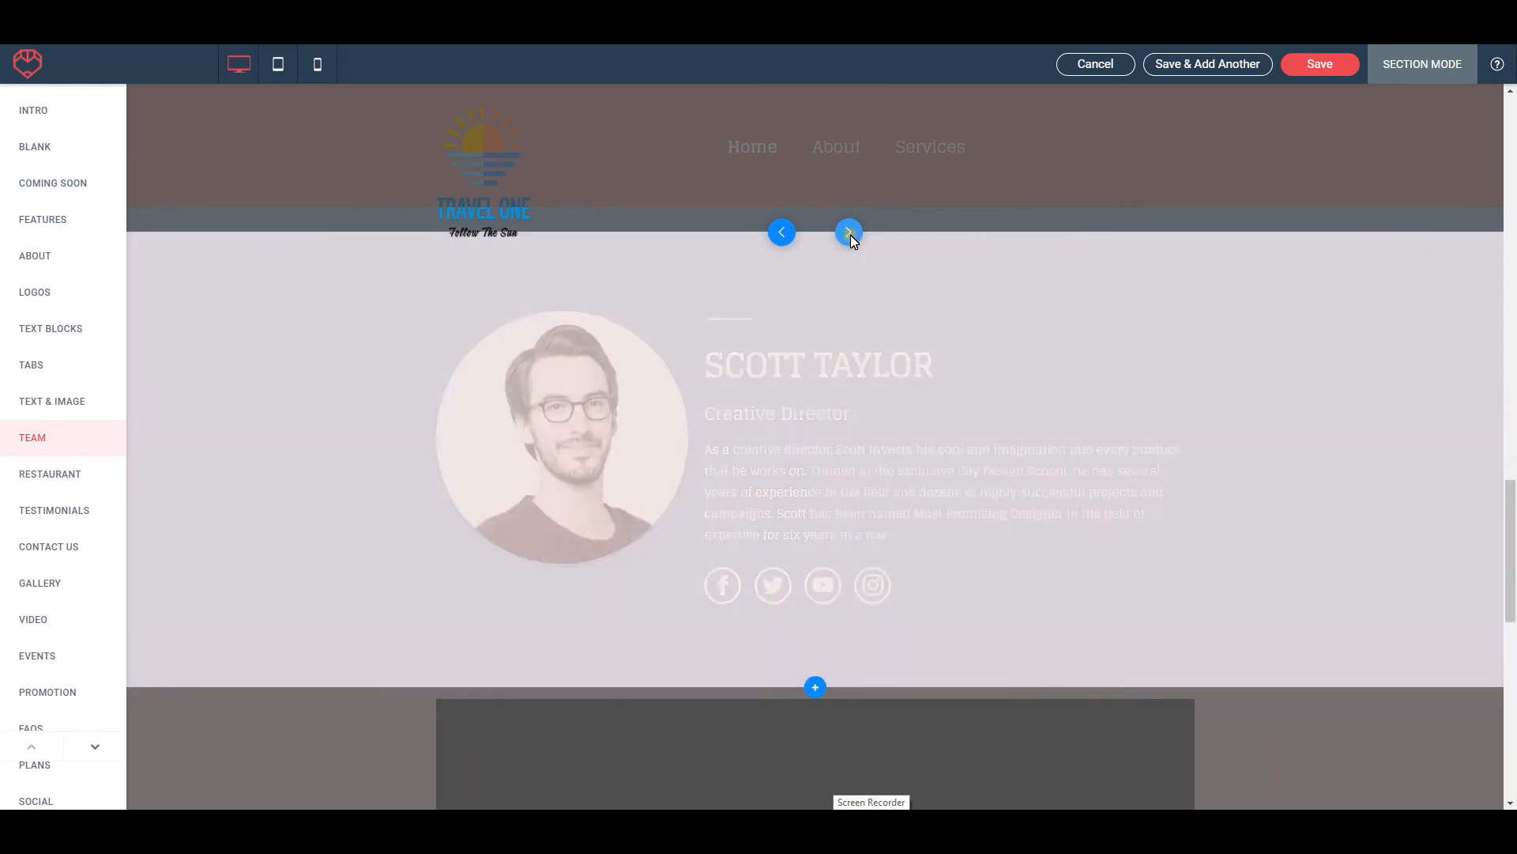
click(849, 232)
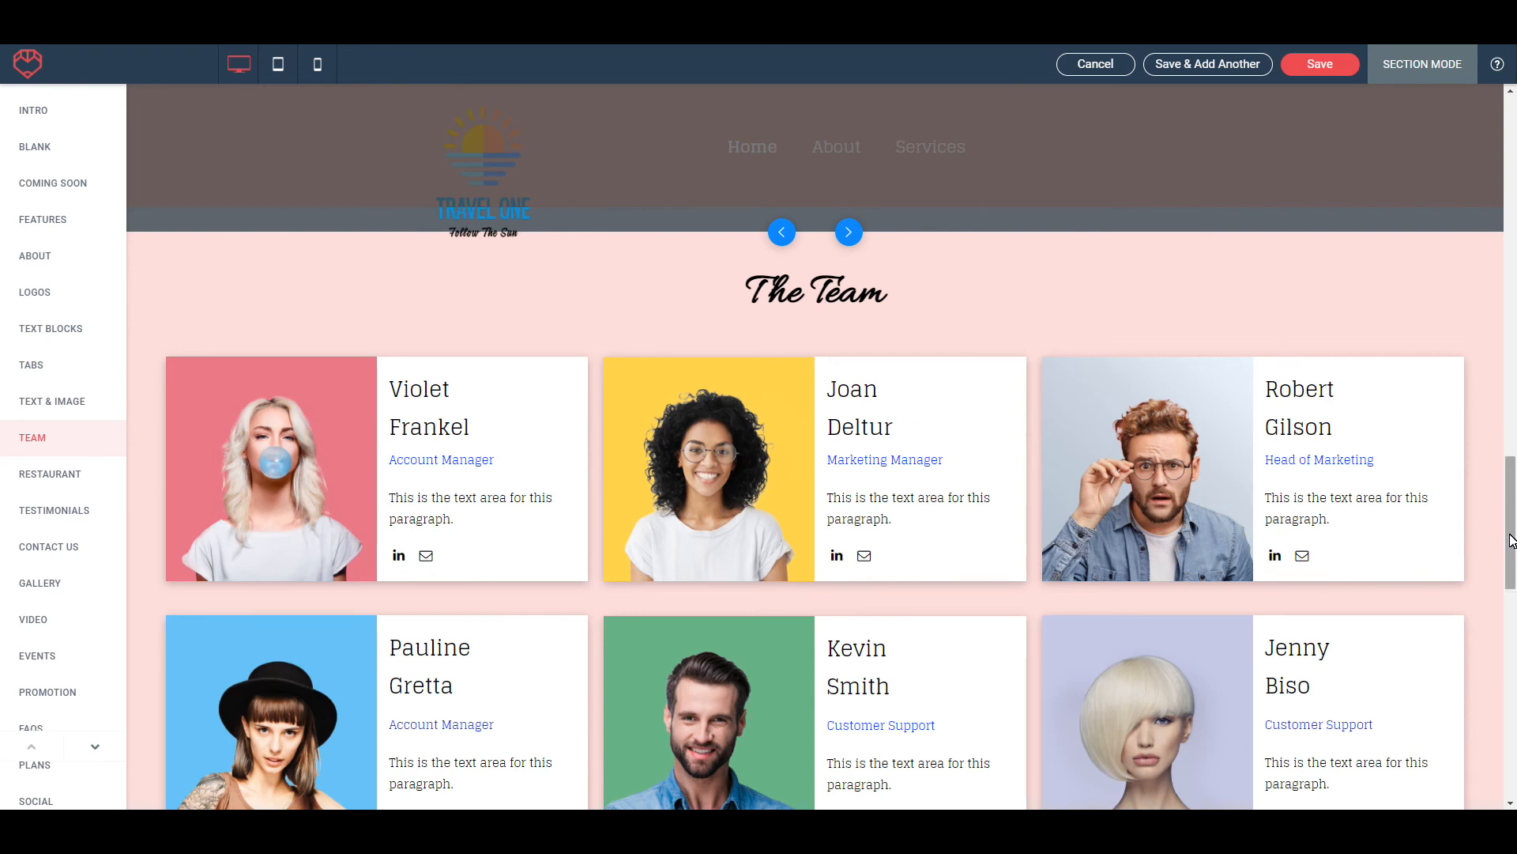
scroll(1511, 540, down, 1)
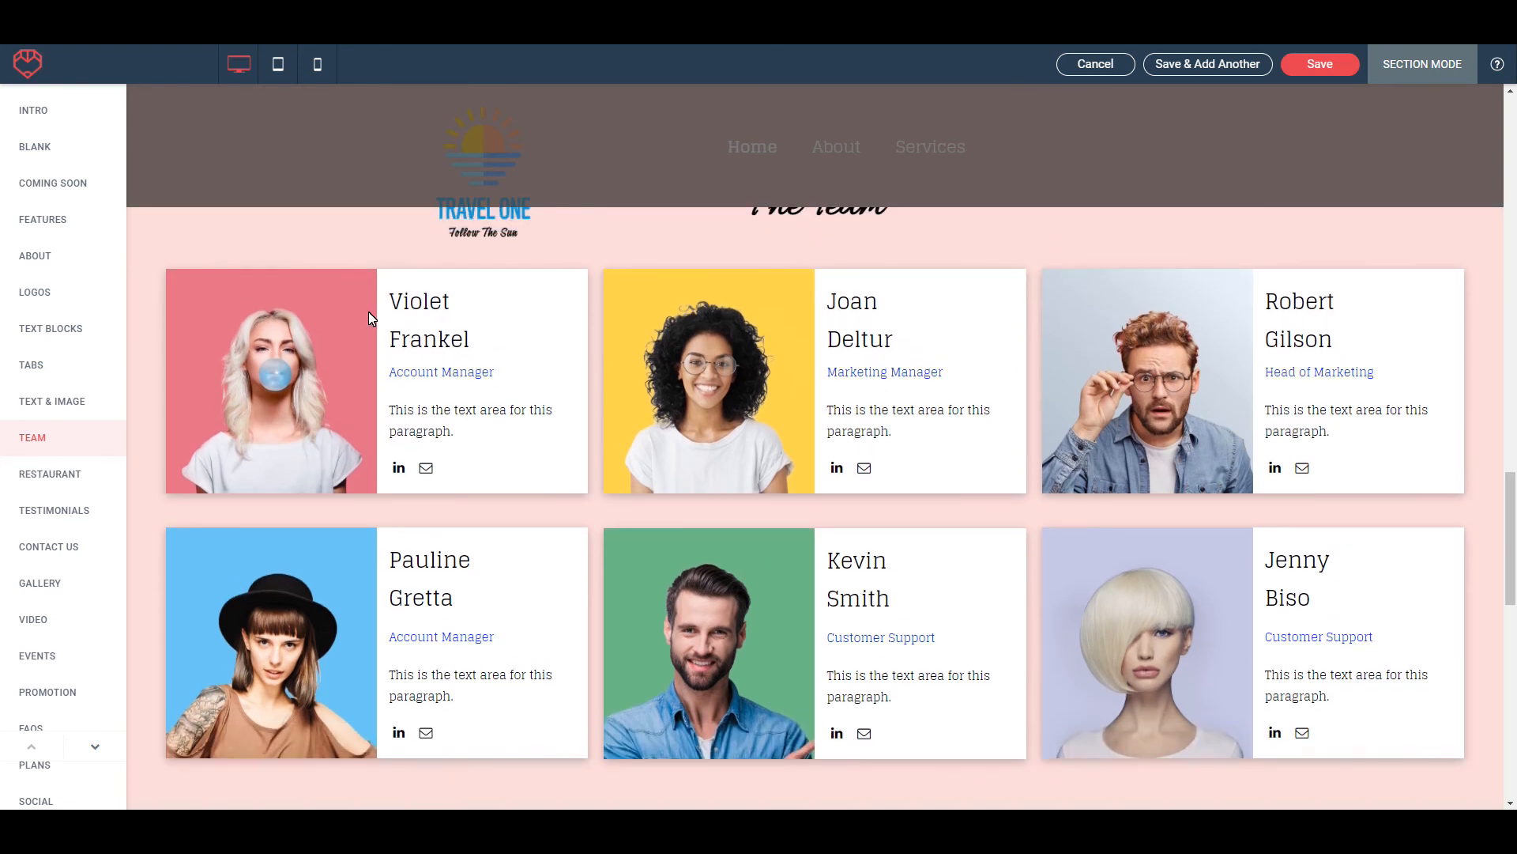
click(1320, 64)
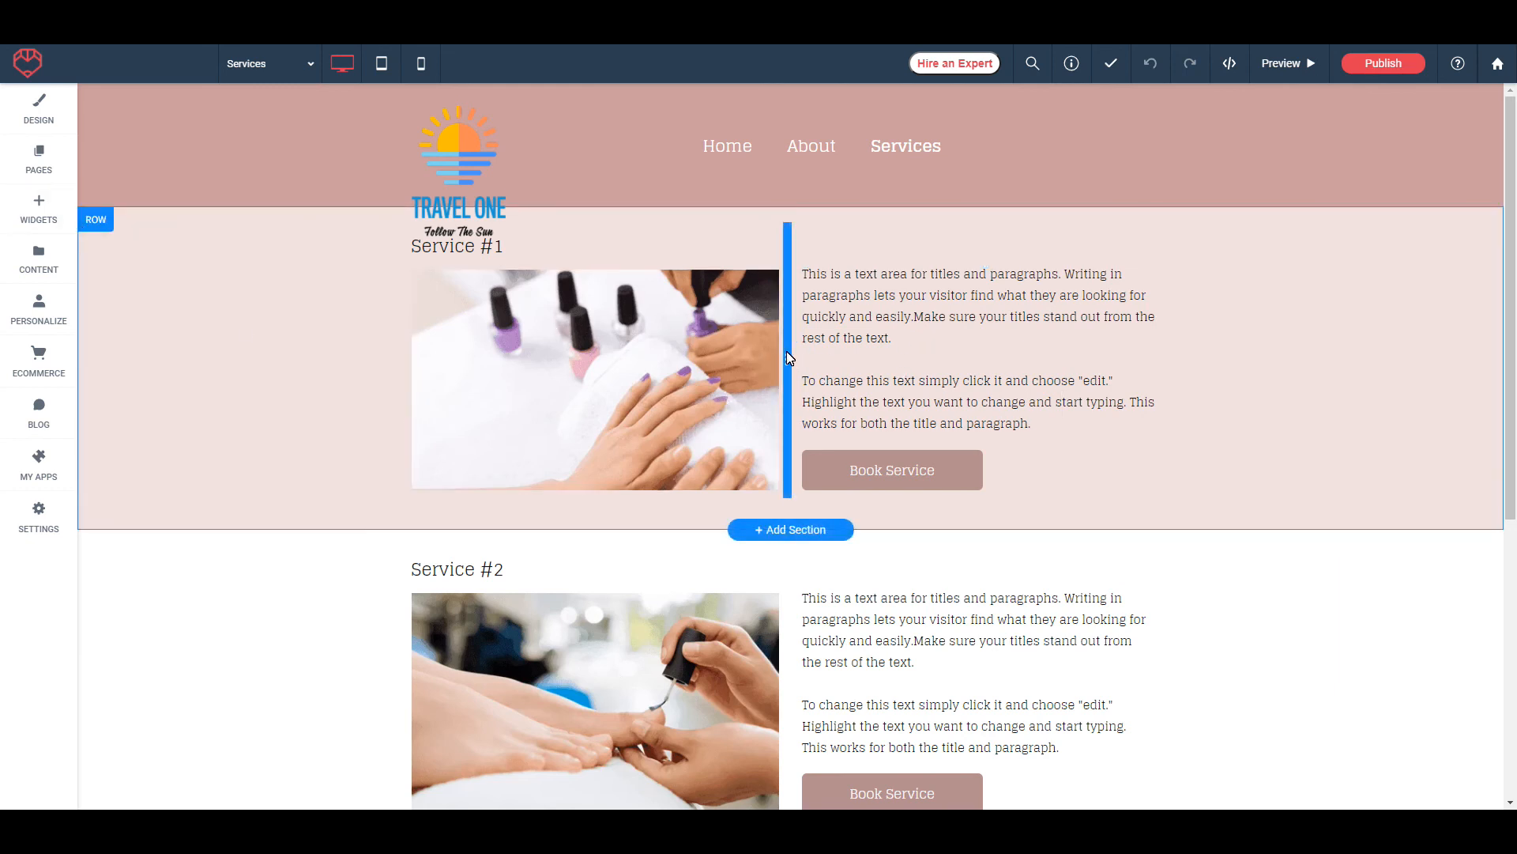
Widen the image column of the Service #1 row, and bring the column divider back to the row's middle
drag(788, 358, 915, 358)
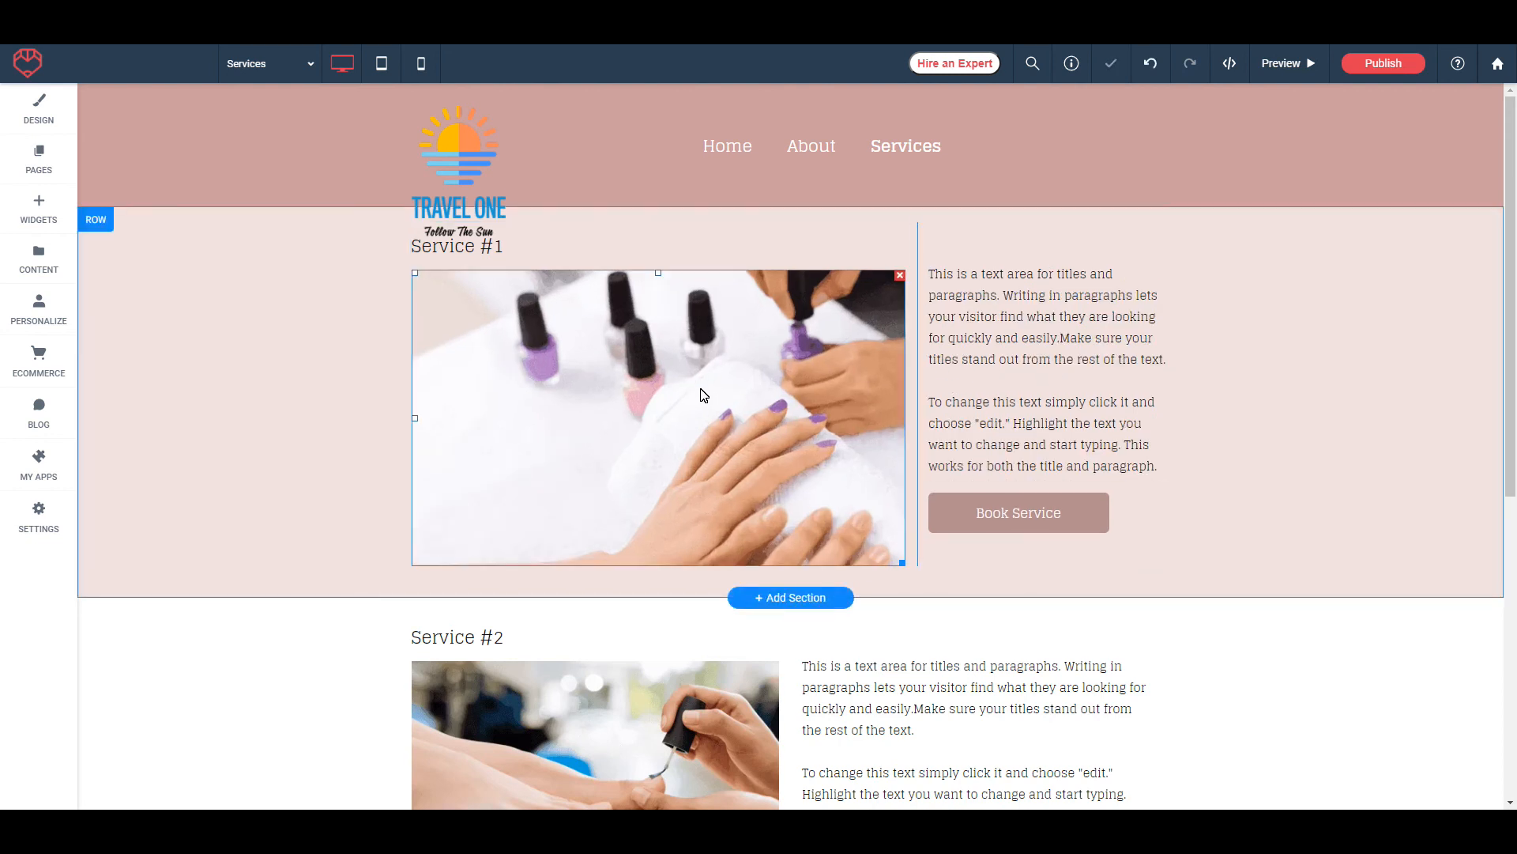
drag(917, 386, 759, 367)
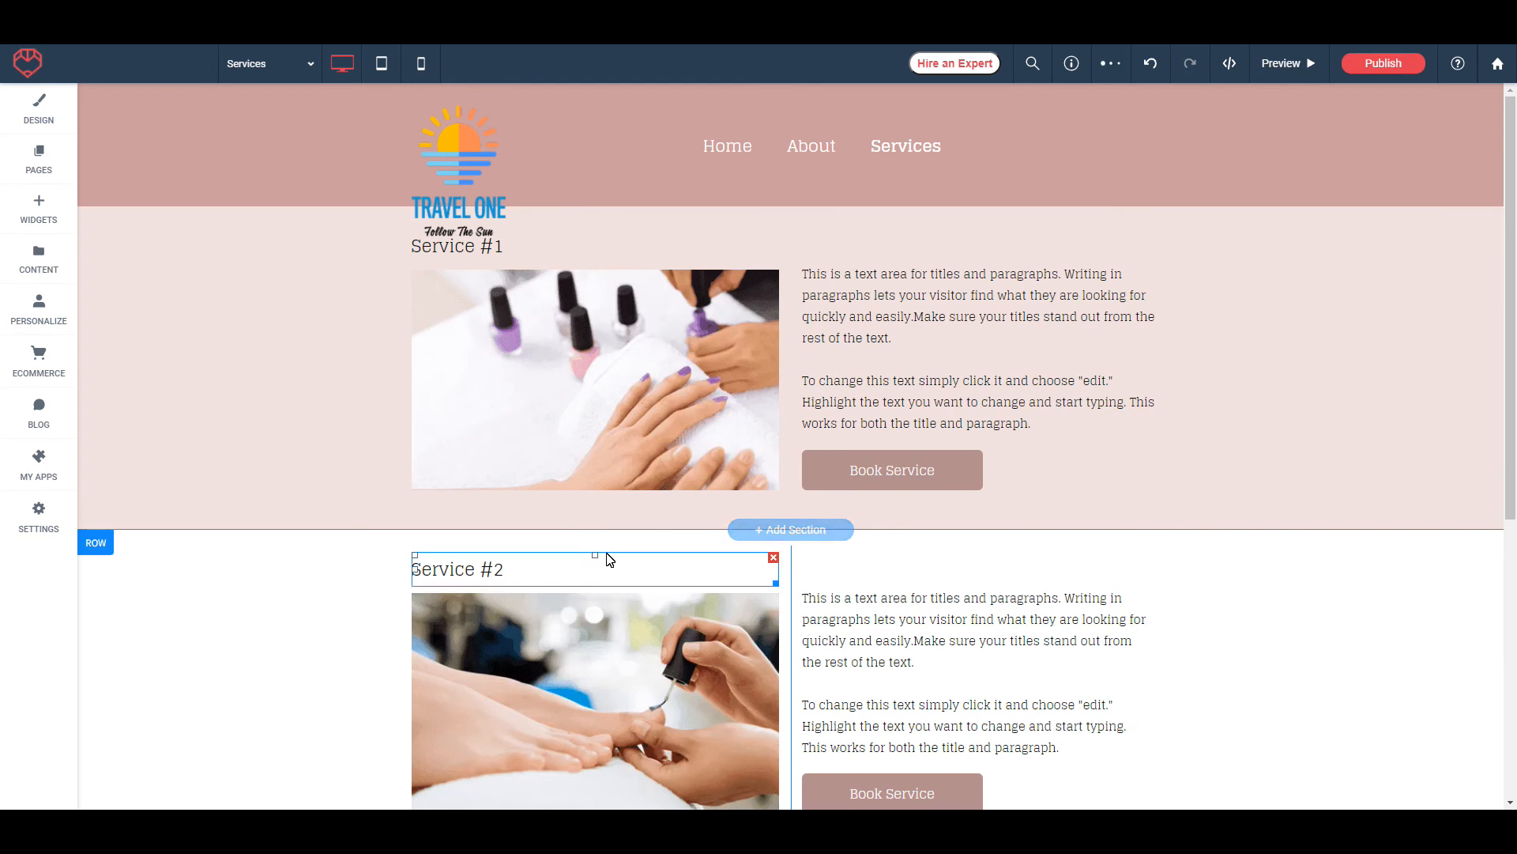
Try increasing the height of the Service #1 row by its lower edge, and undo the change
scroll(651, 425, down, 1)
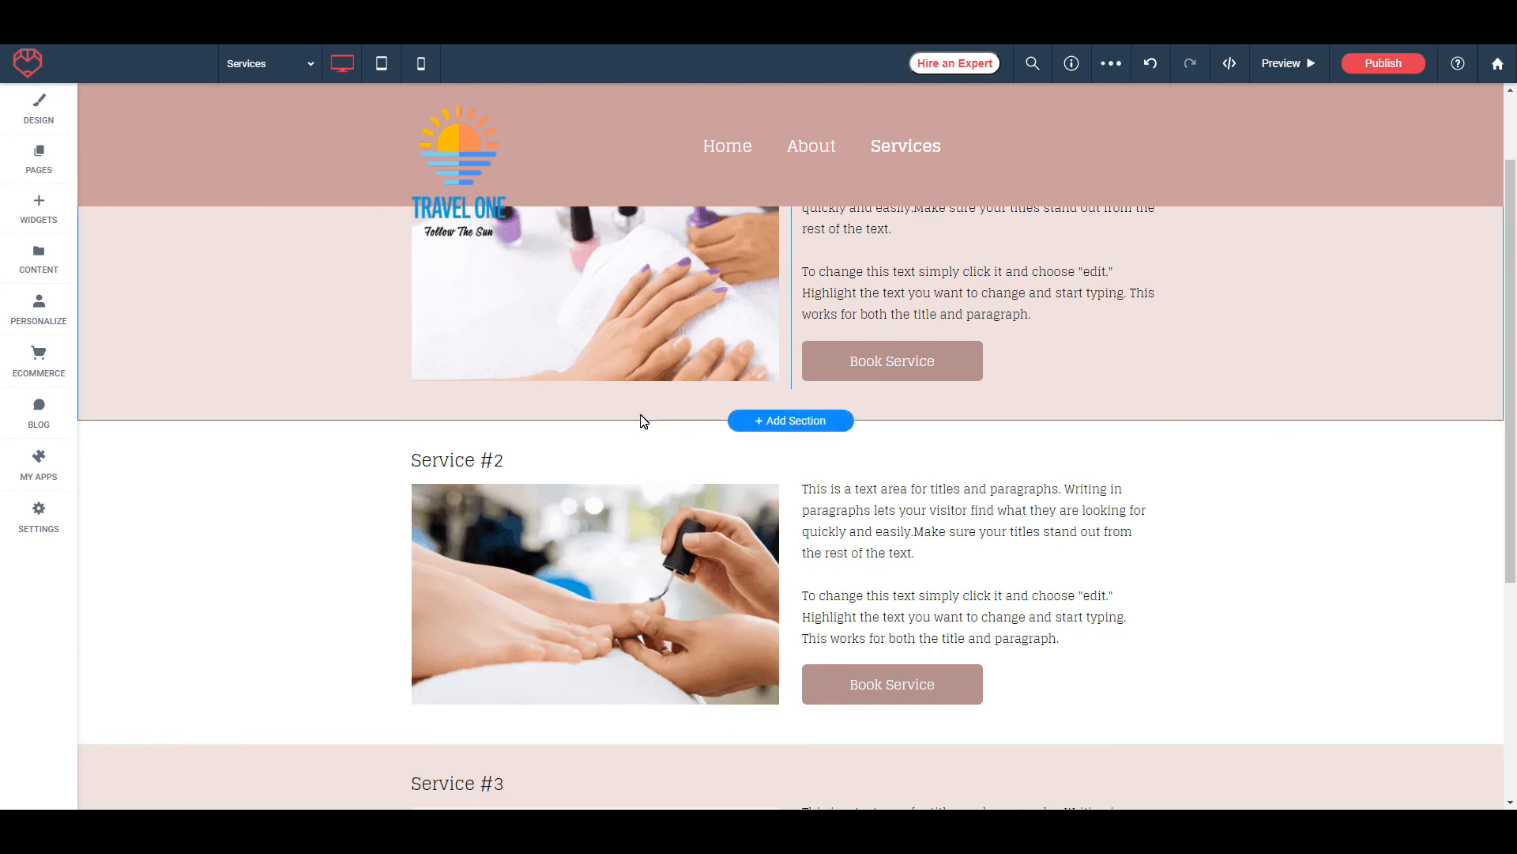
drag(637, 423, 634, 585)
scroll(646, 603, up, 1)
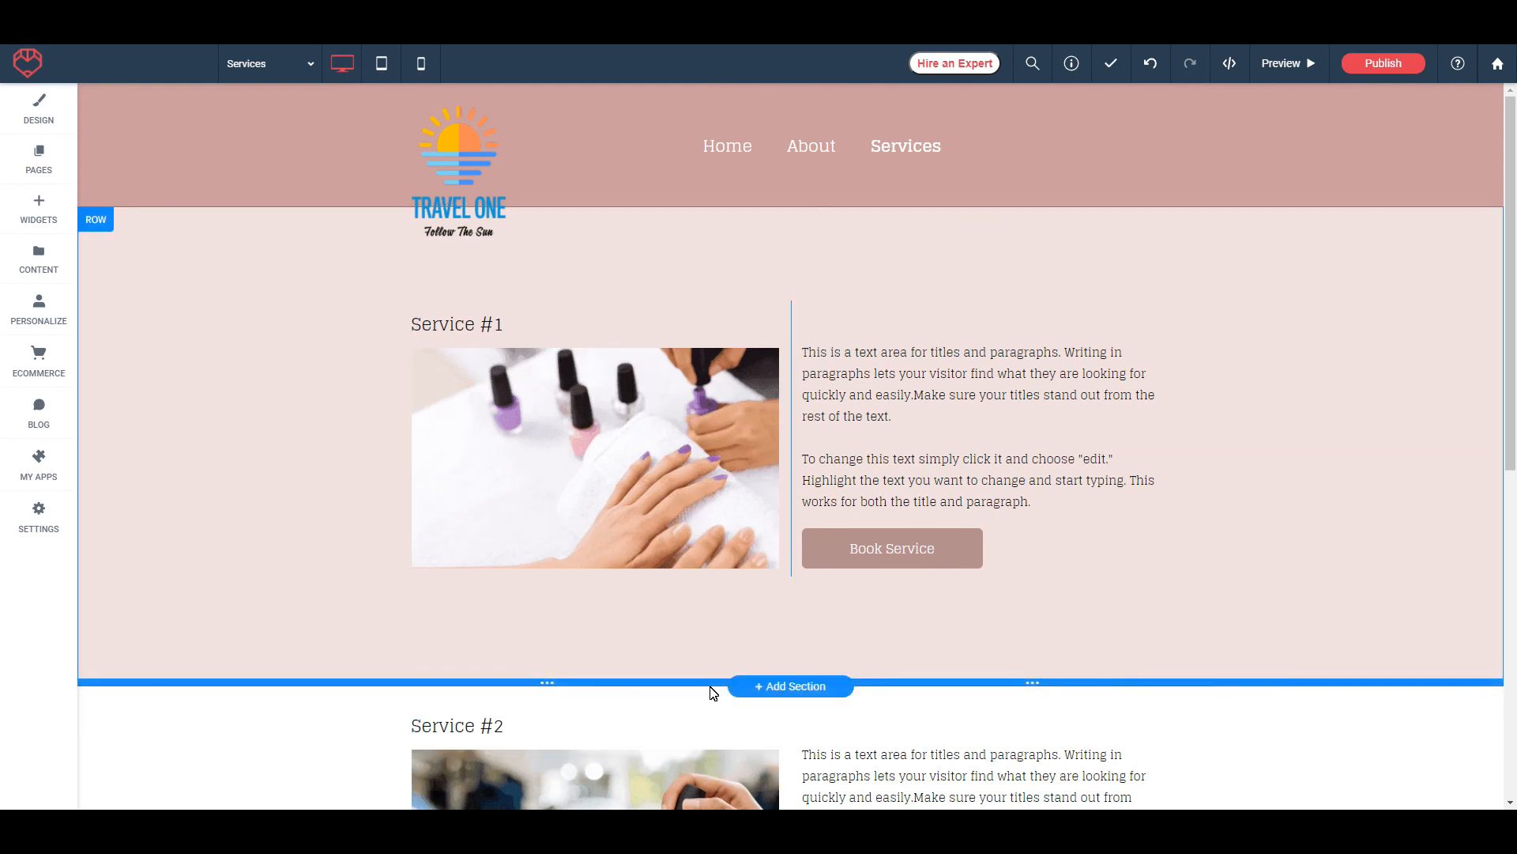
key(ctrl+z)
key(ctrl+z)
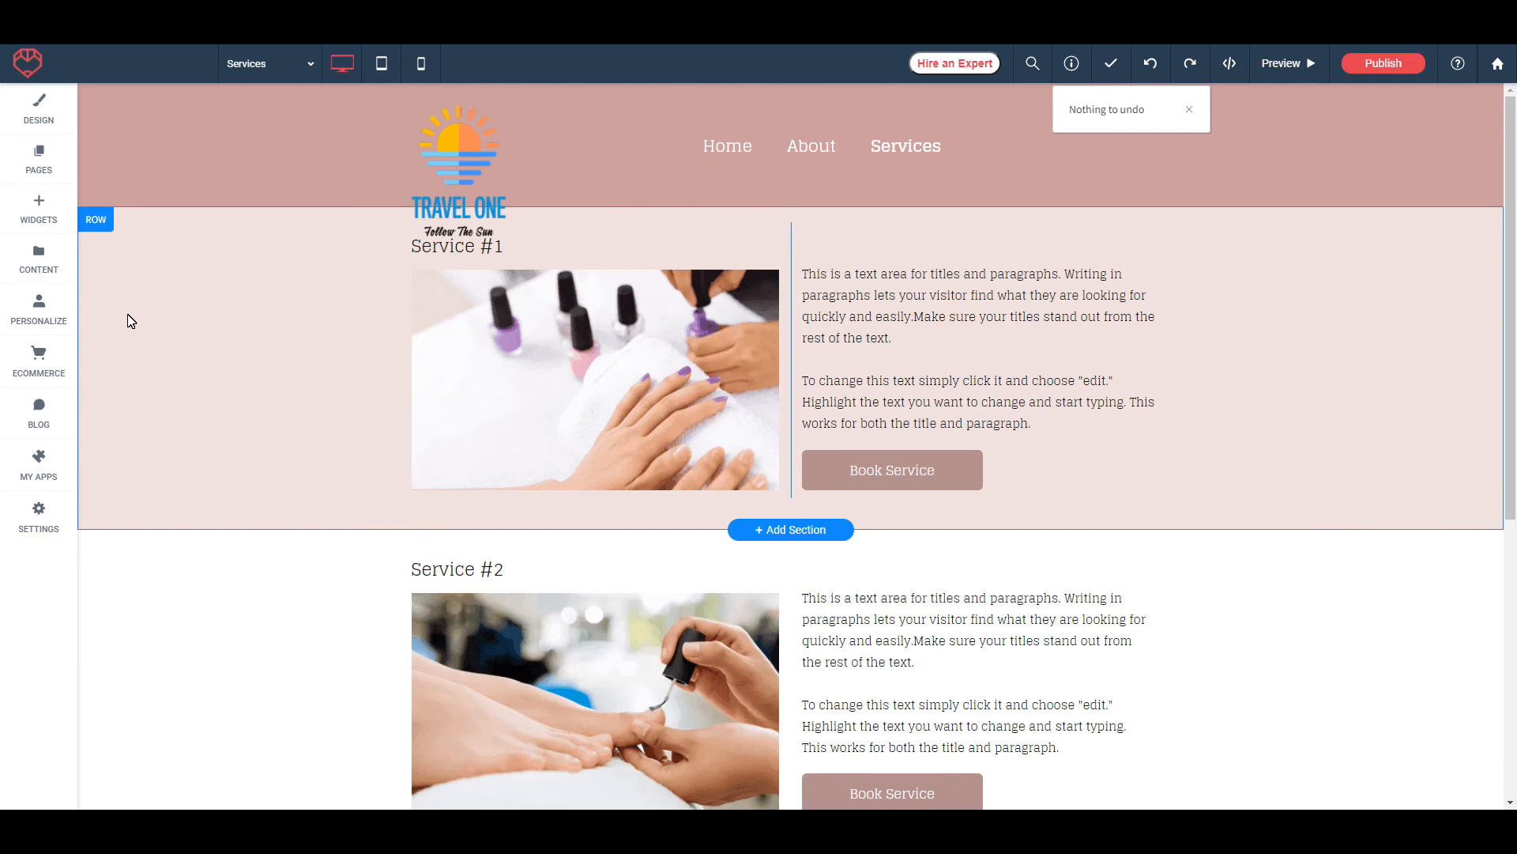
Copy the whole Service #1 row and paste the duplicate directly below it
scroll(1490, 233, down, 1)
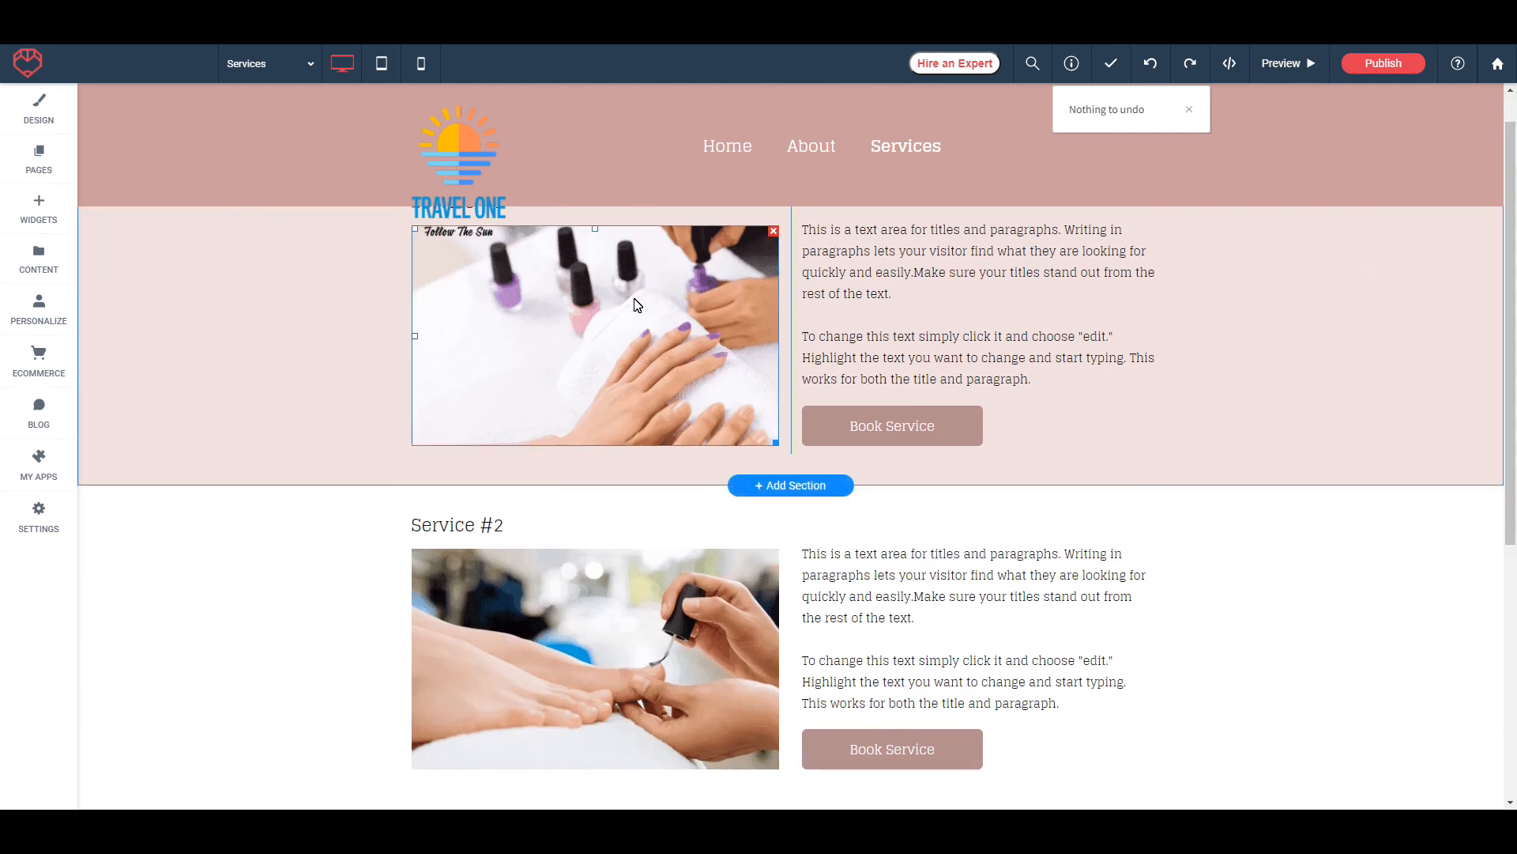
drag(1511, 247, 1515, 210)
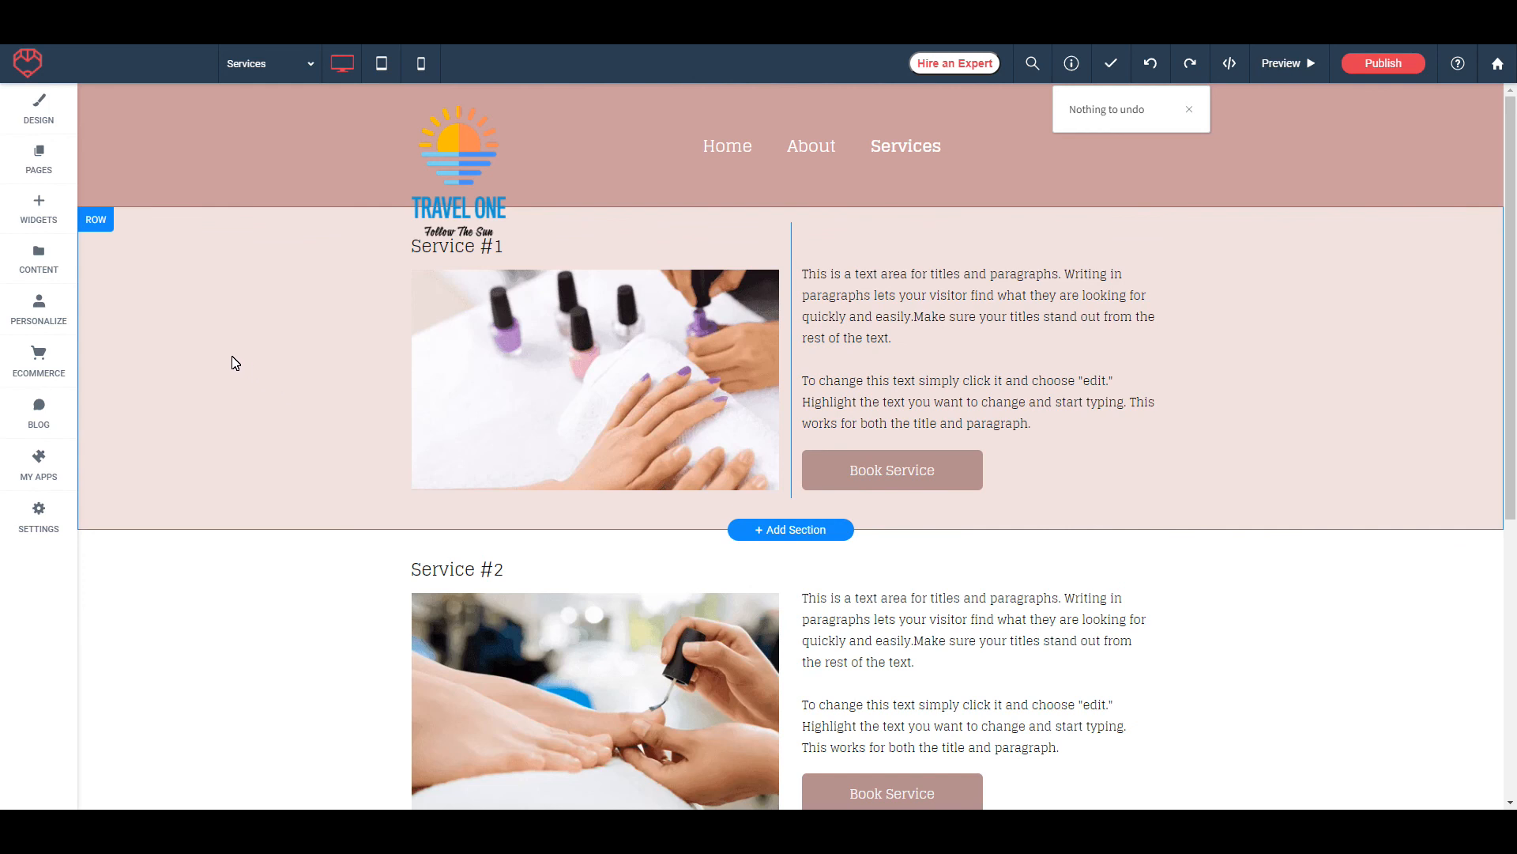
click(91, 222)
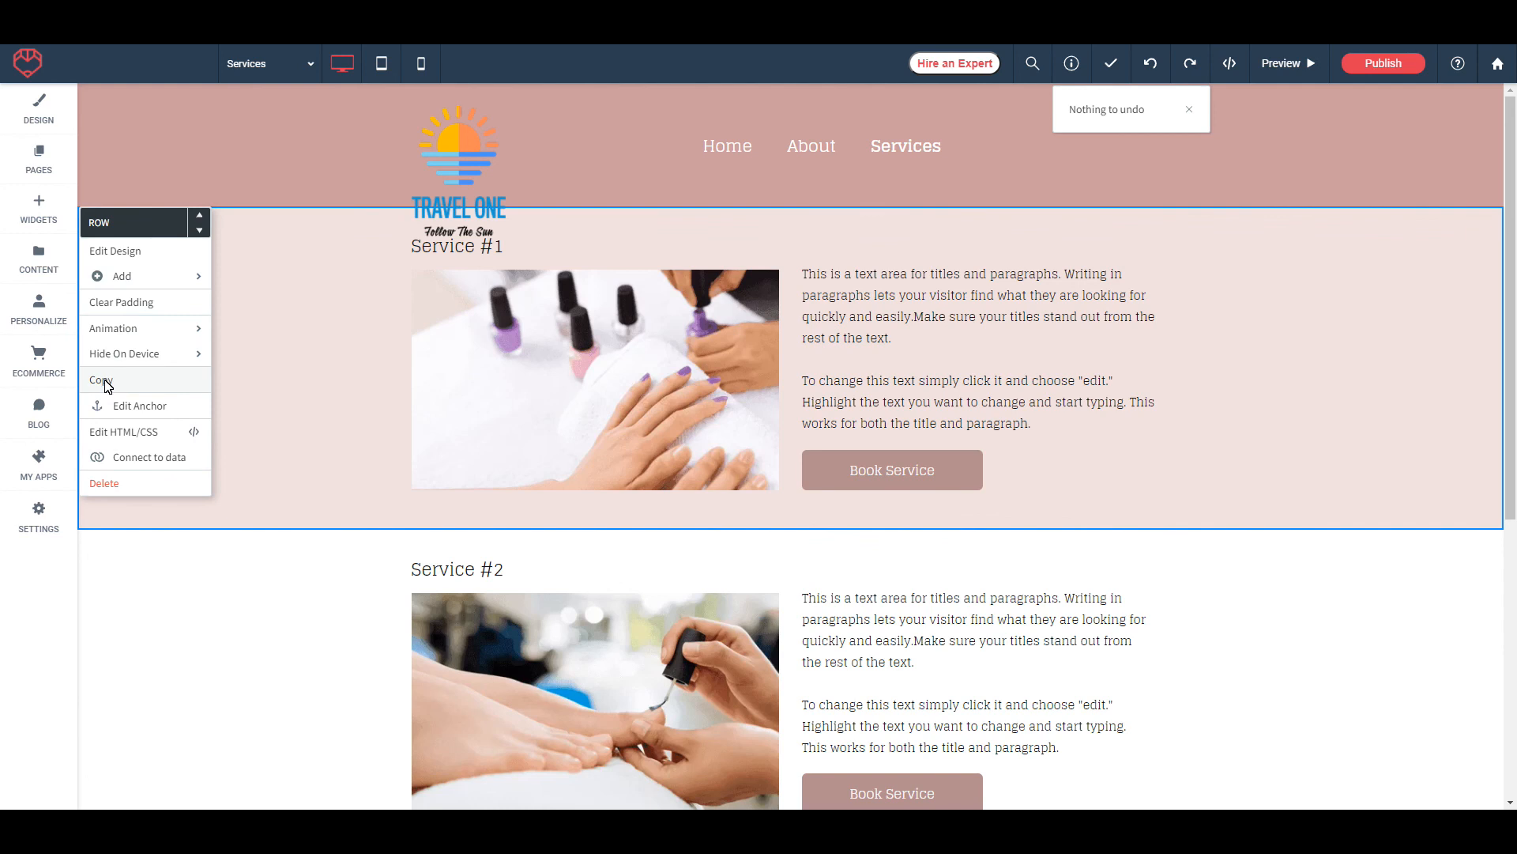
click(107, 383)
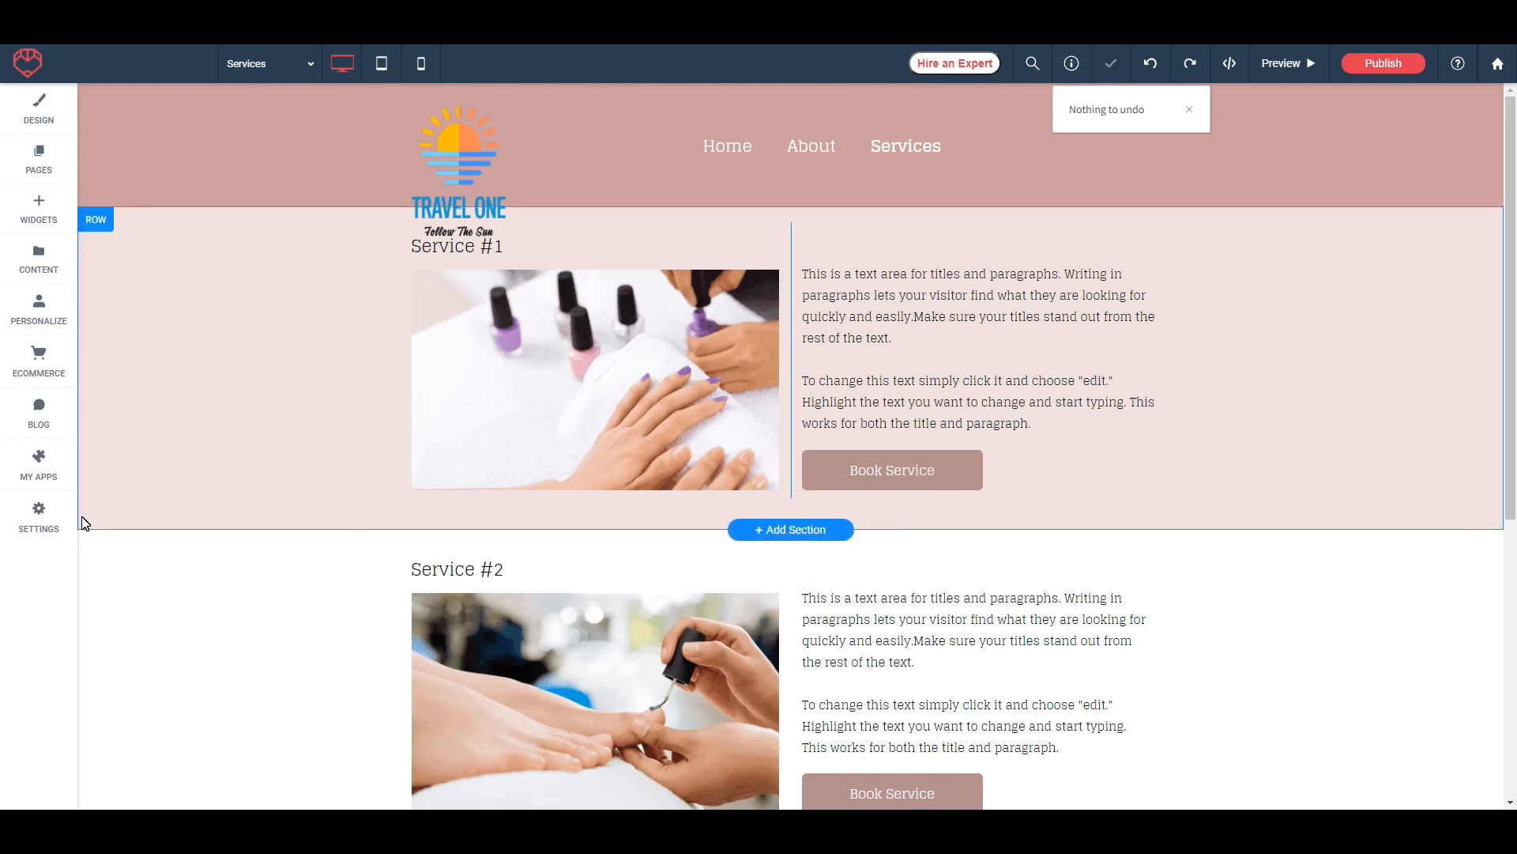
click(94, 221)
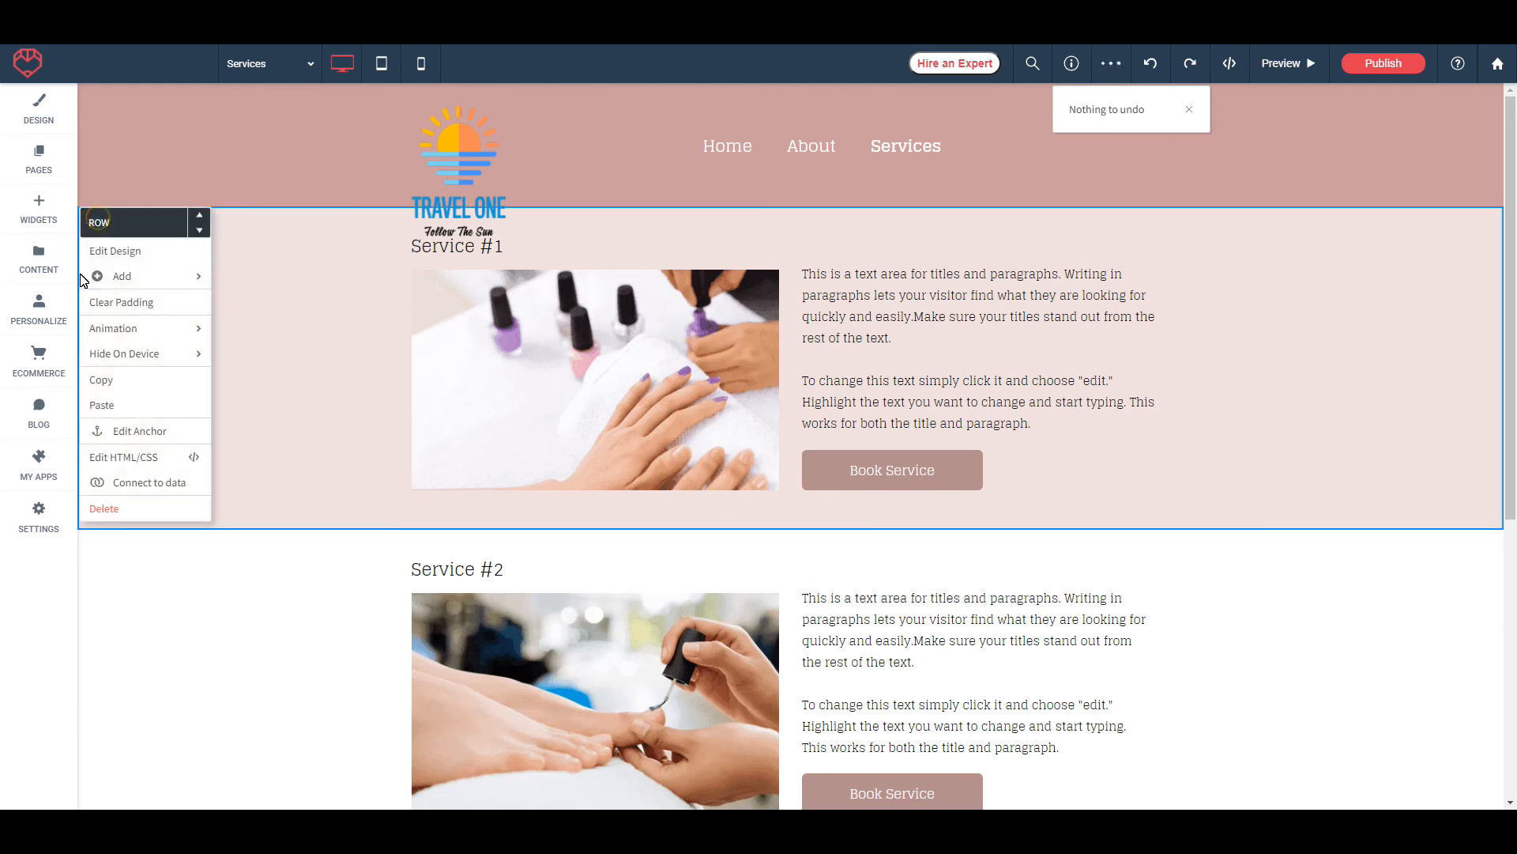
click(100, 406)
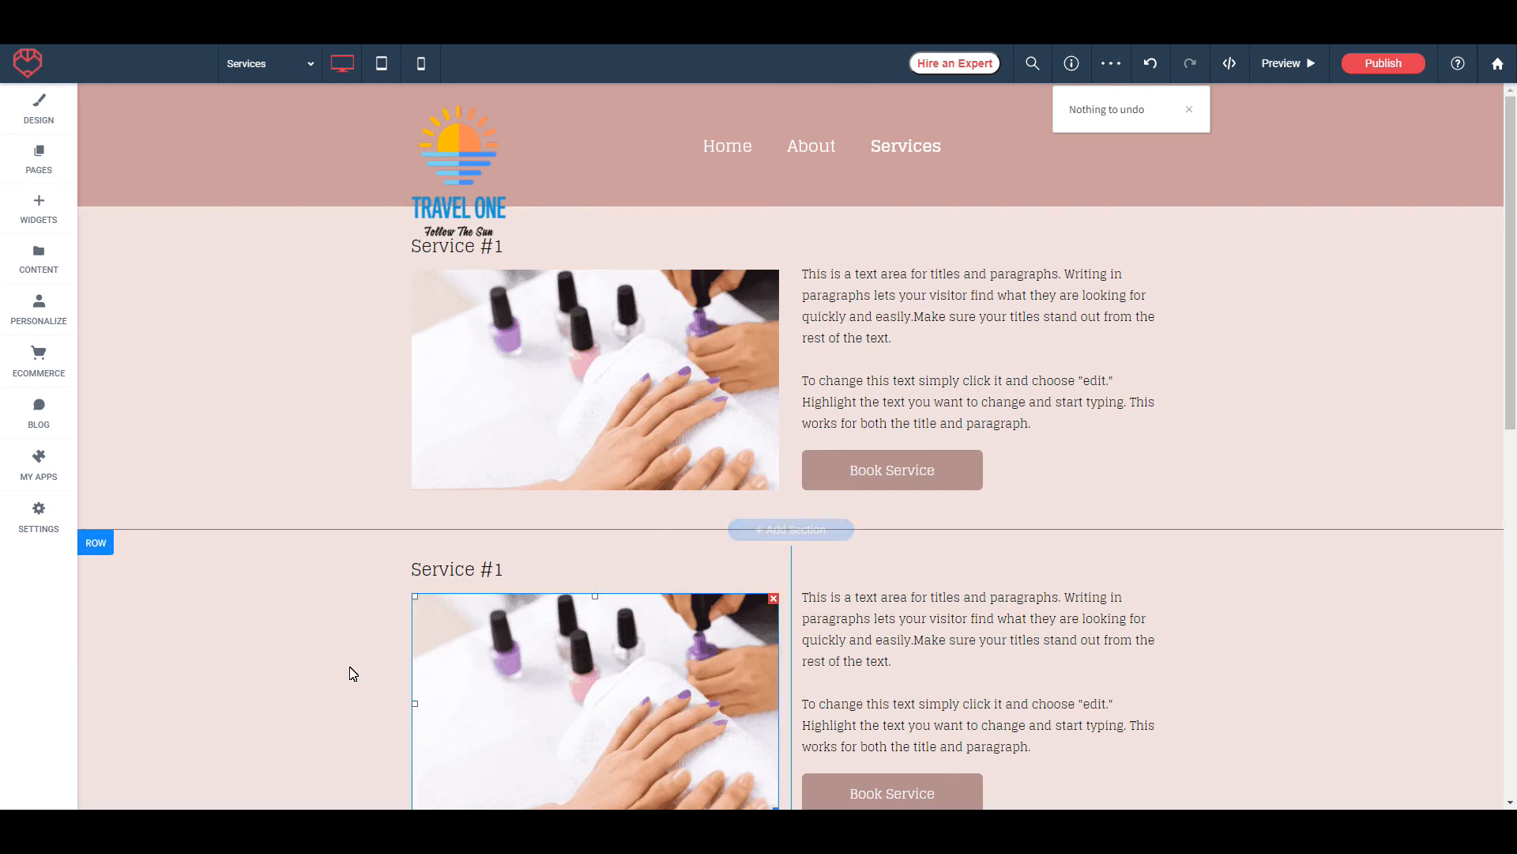
scroll(1343, 581, down, 2)
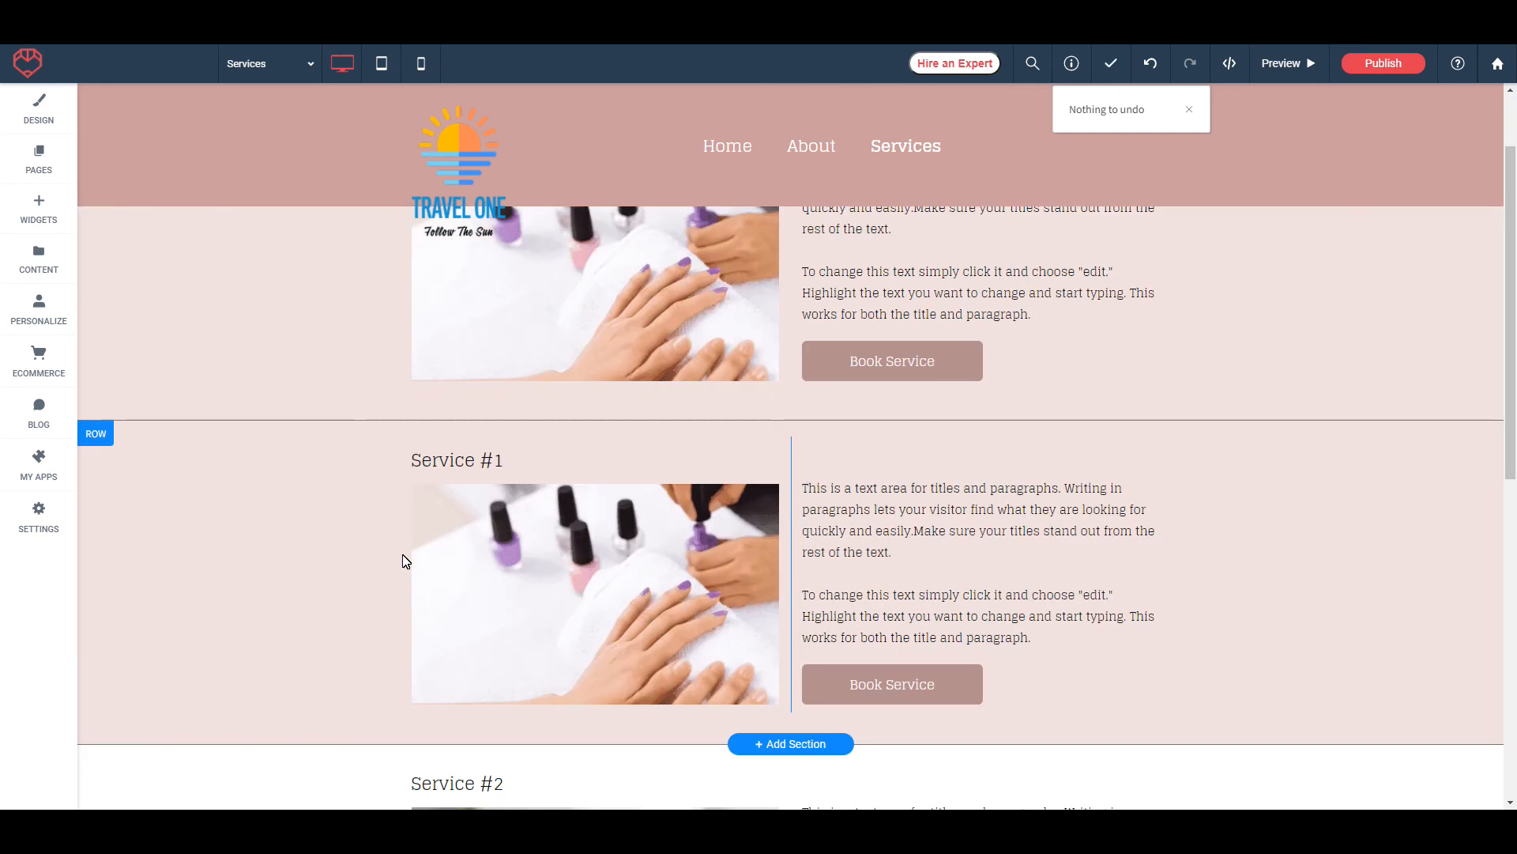
scroll(854, 278, up, 2)
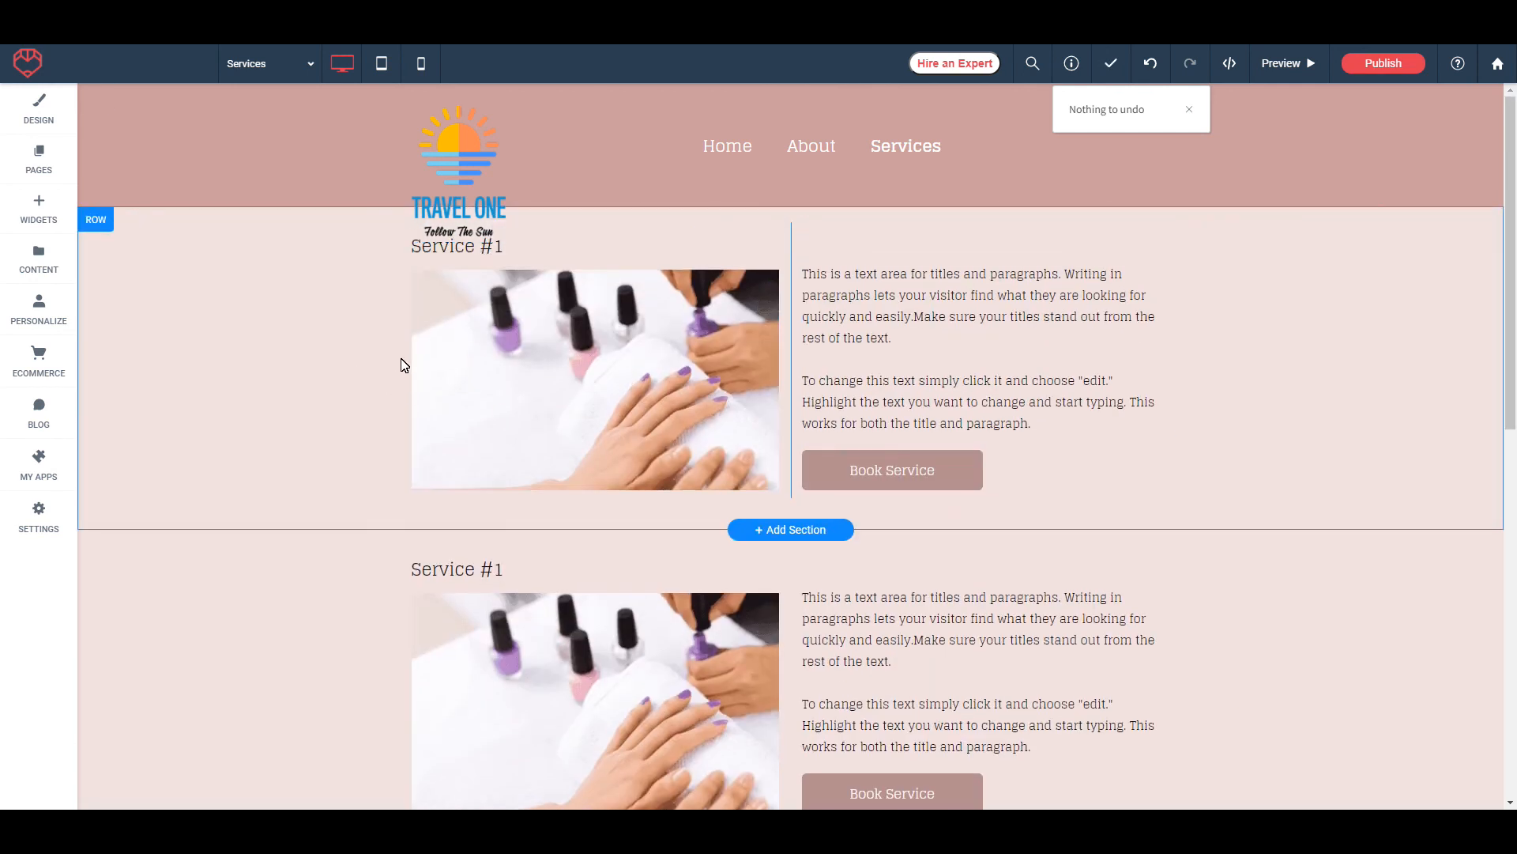
scroll(1422, 593, down, 4)
click(532, 453)
click(961, 421)
scroll(1435, 608, down, 4)
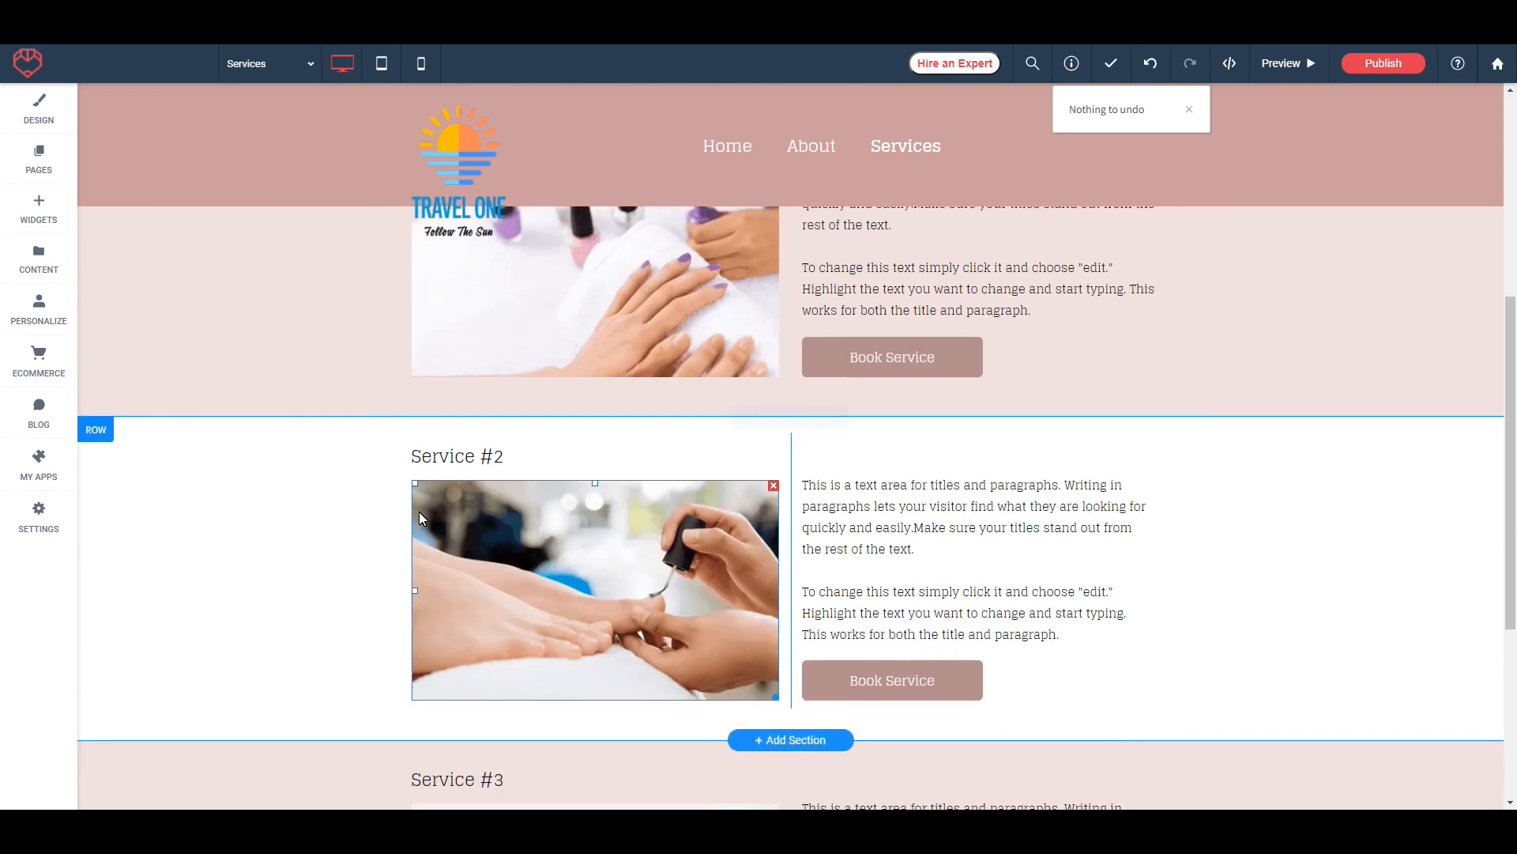
scroll(1436, 636, up, 1)
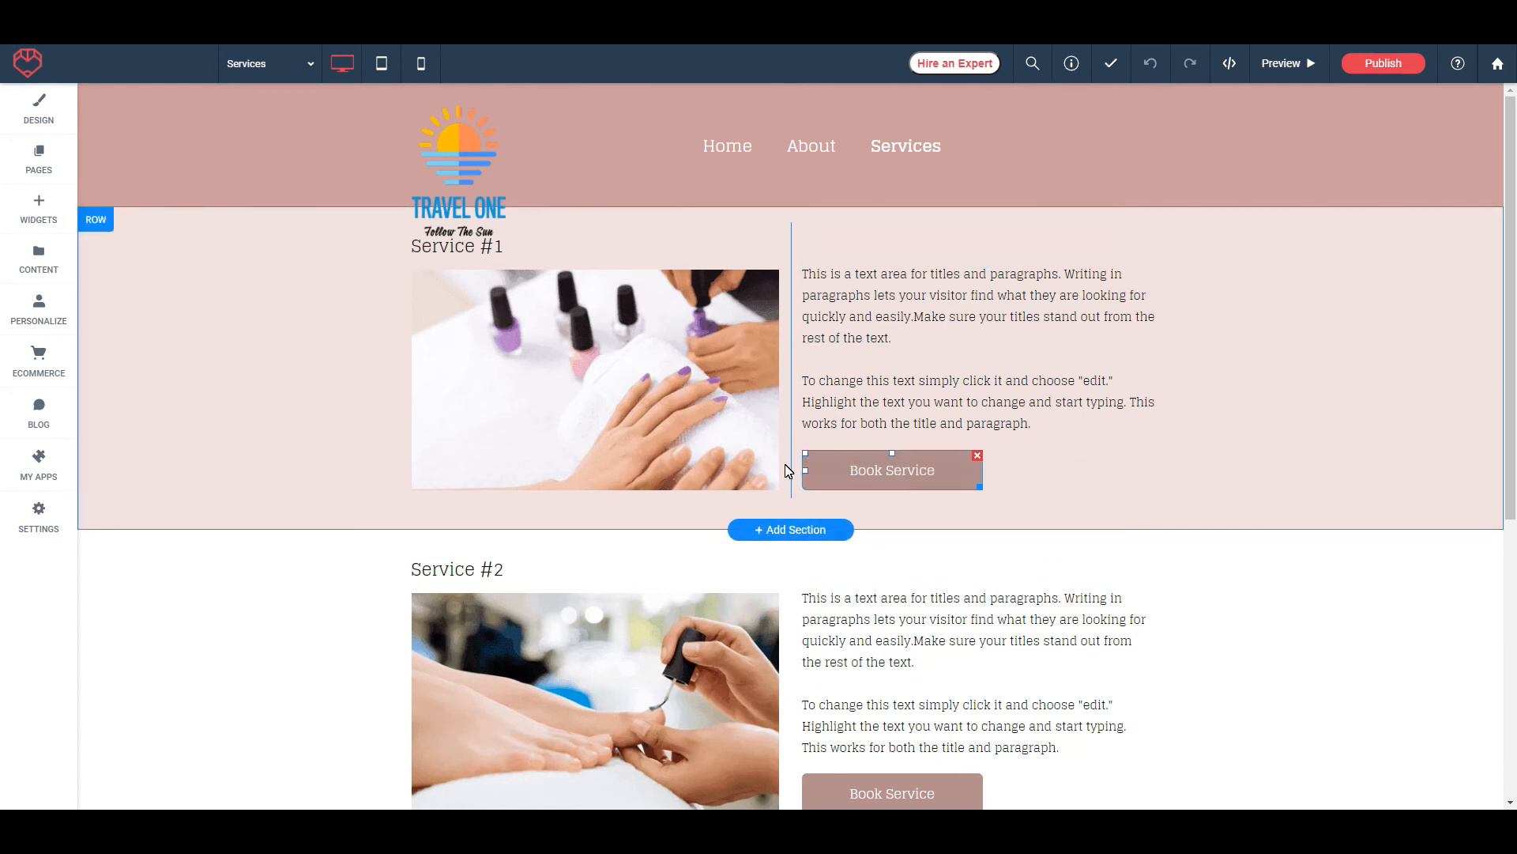
Add a paragraph widget in its own row between the Service #1 and Service #2 rows, keeping its default text
click(35, 220)
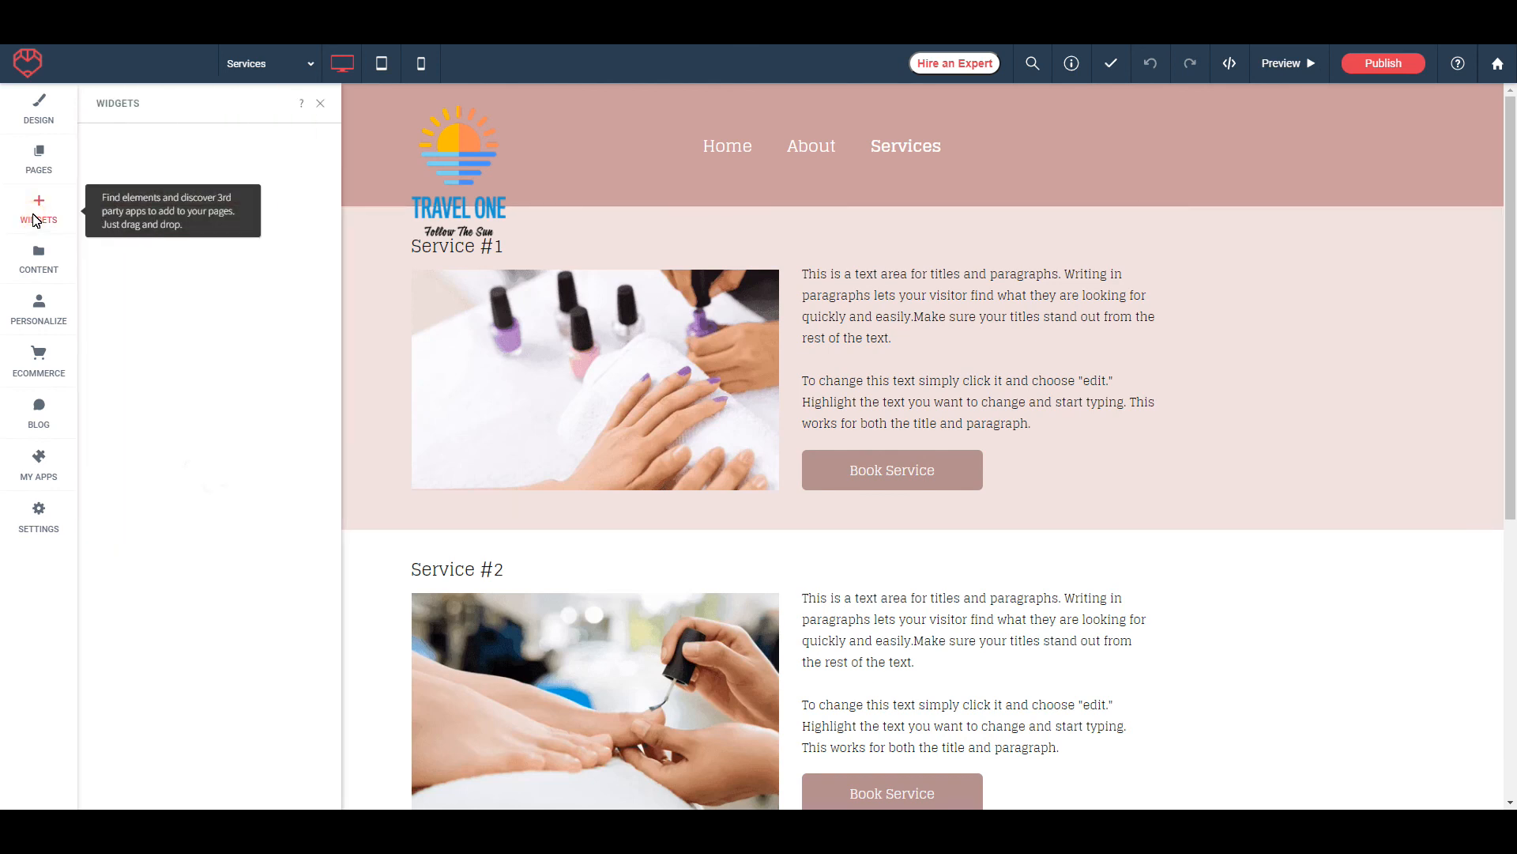
drag(125, 251, 694, 570)
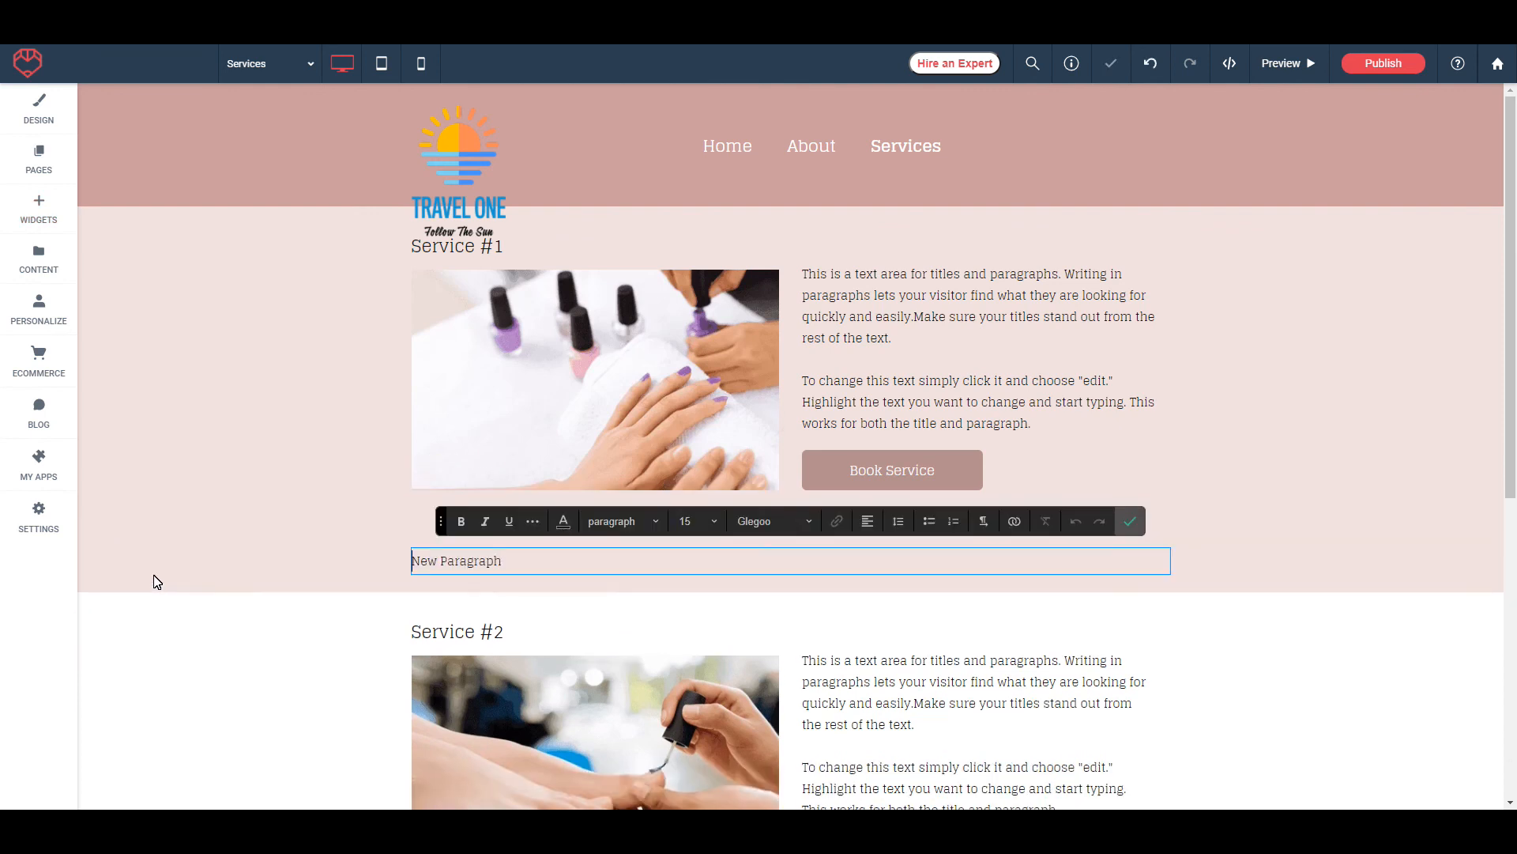
click(1131, 529)
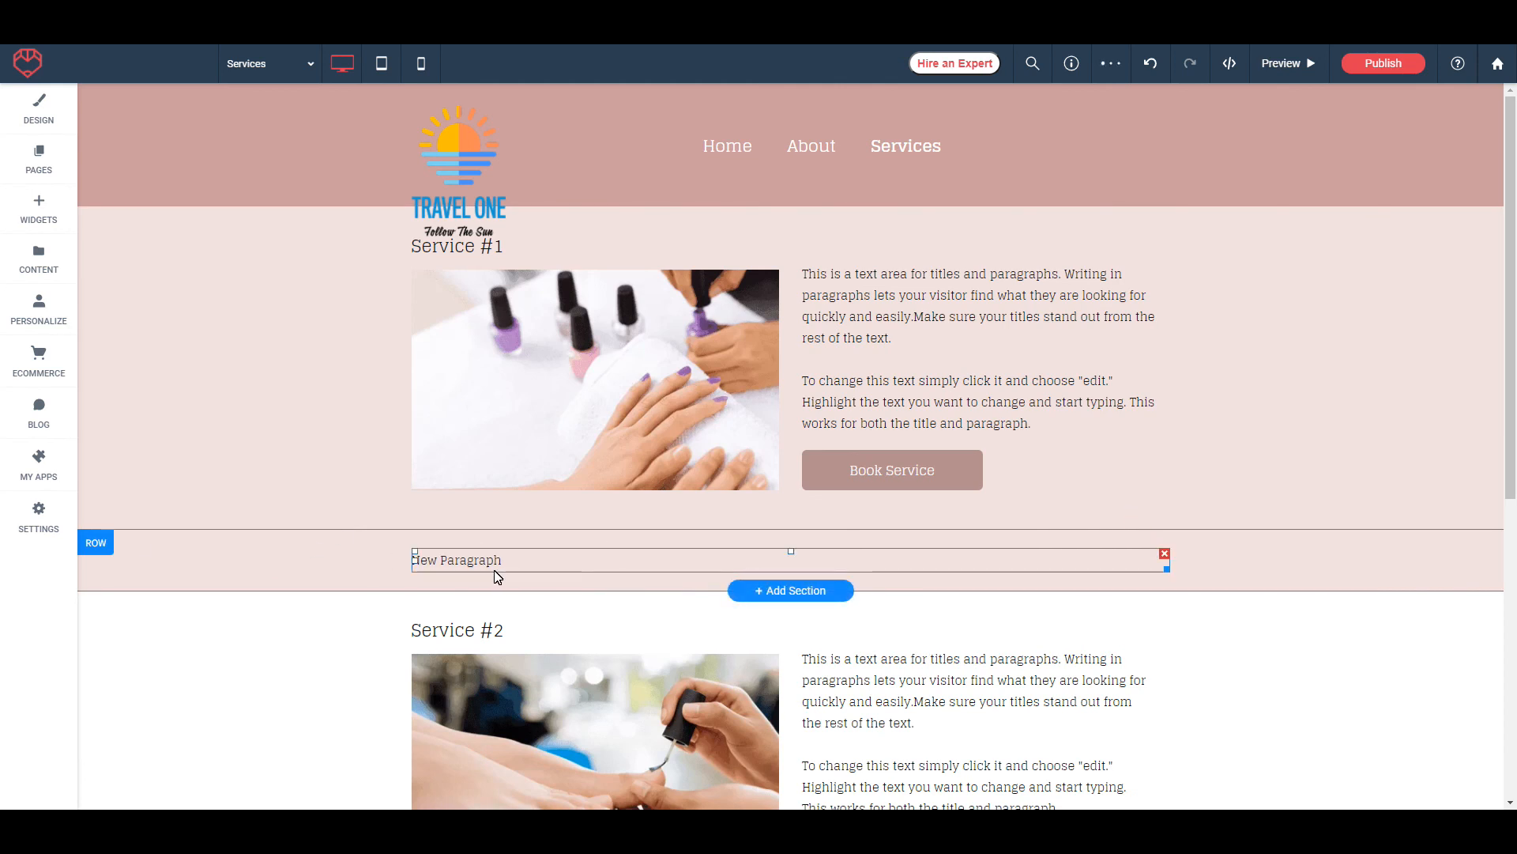
Add a button widget in its own row between the Service #1 row and the new paragraph
click(41, 210)
drag(212, 412, 523, 546)
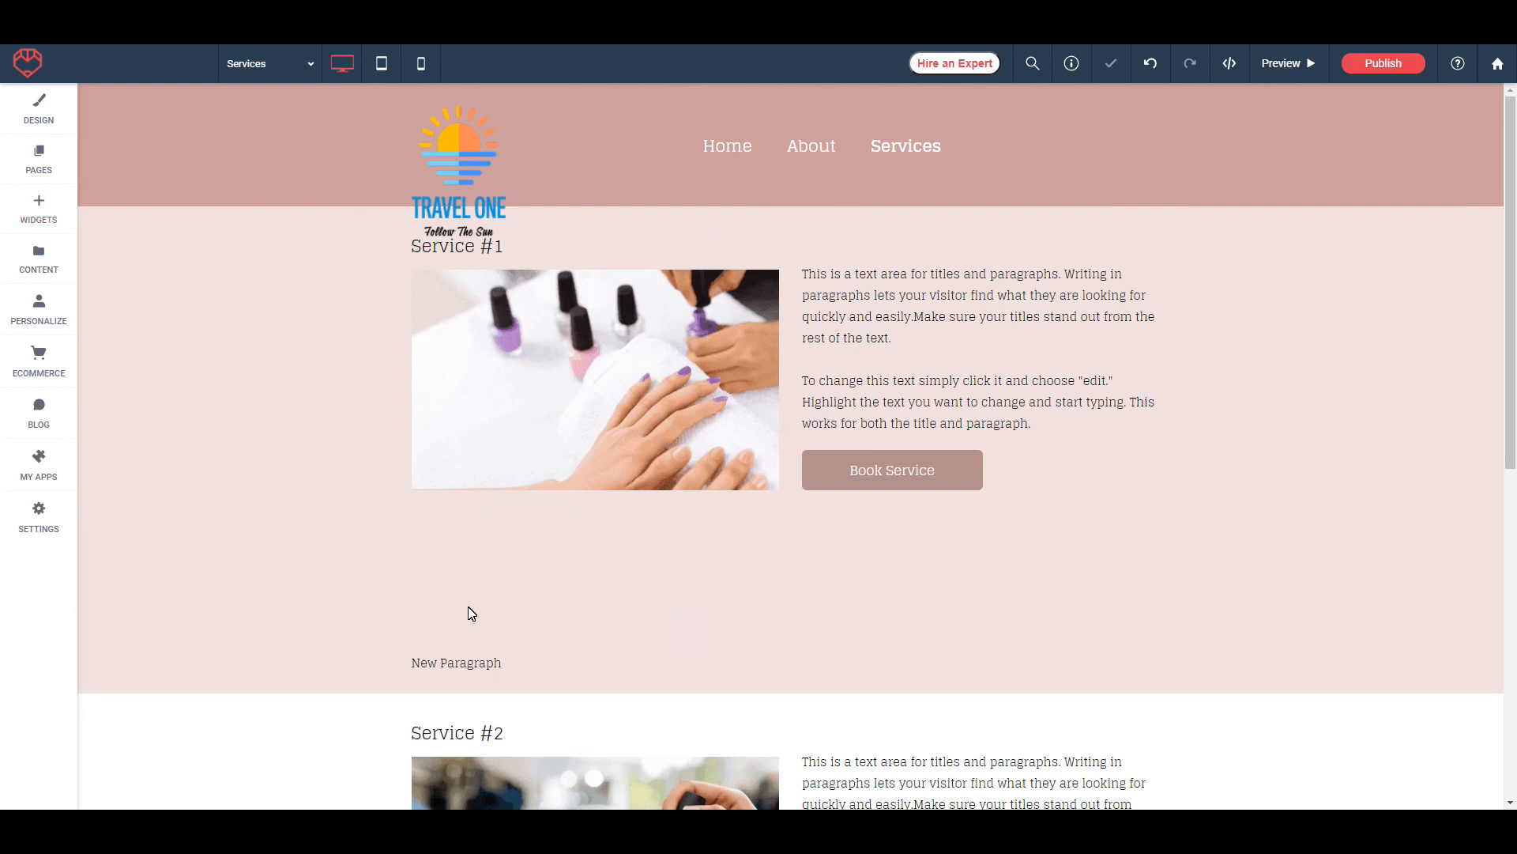
click(636, 226)
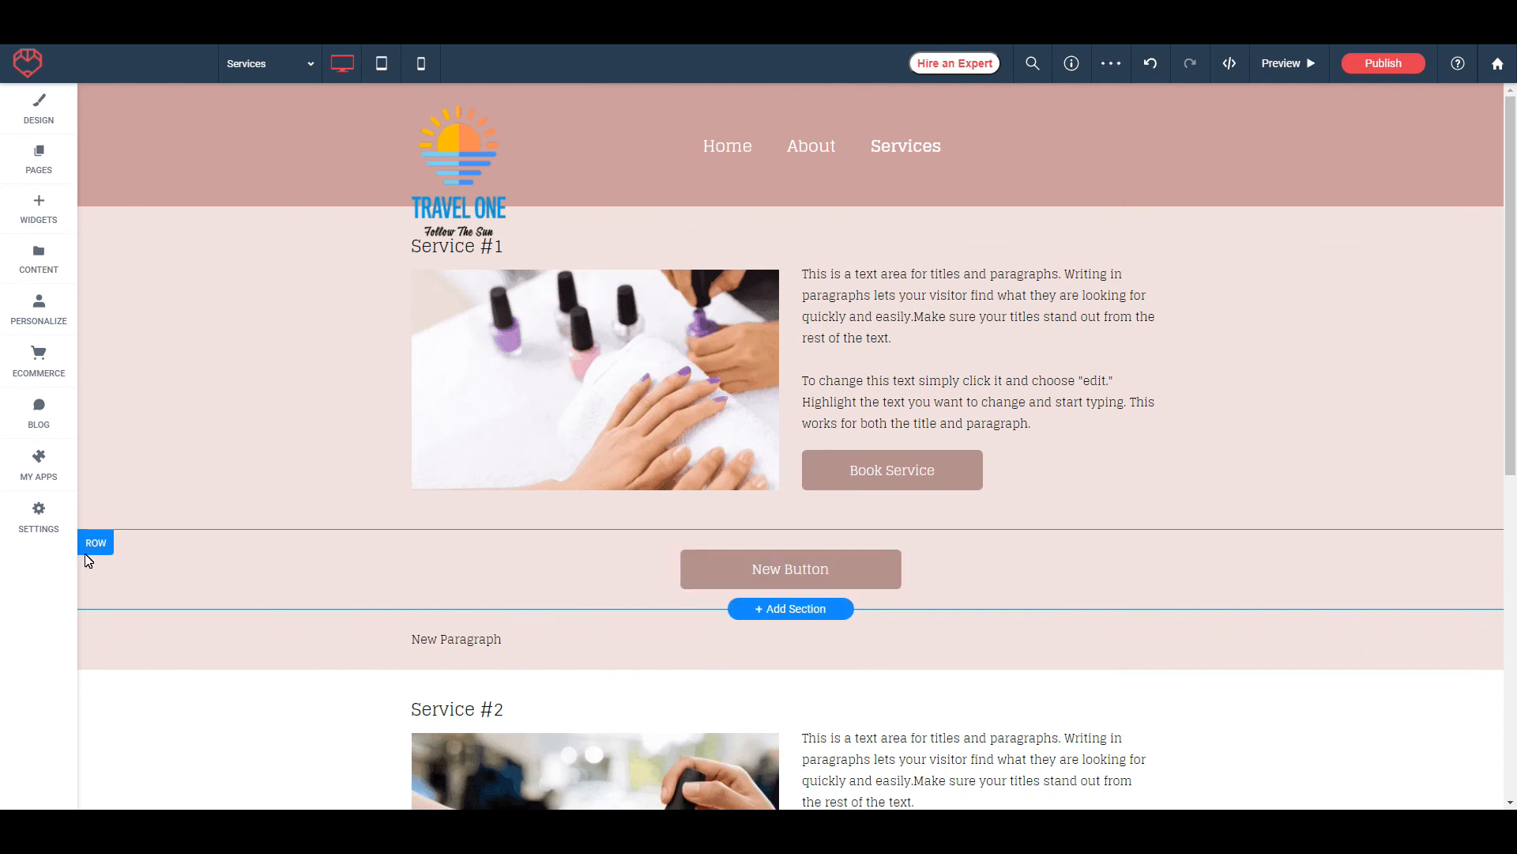
click(39, 209)
click(325, 101)
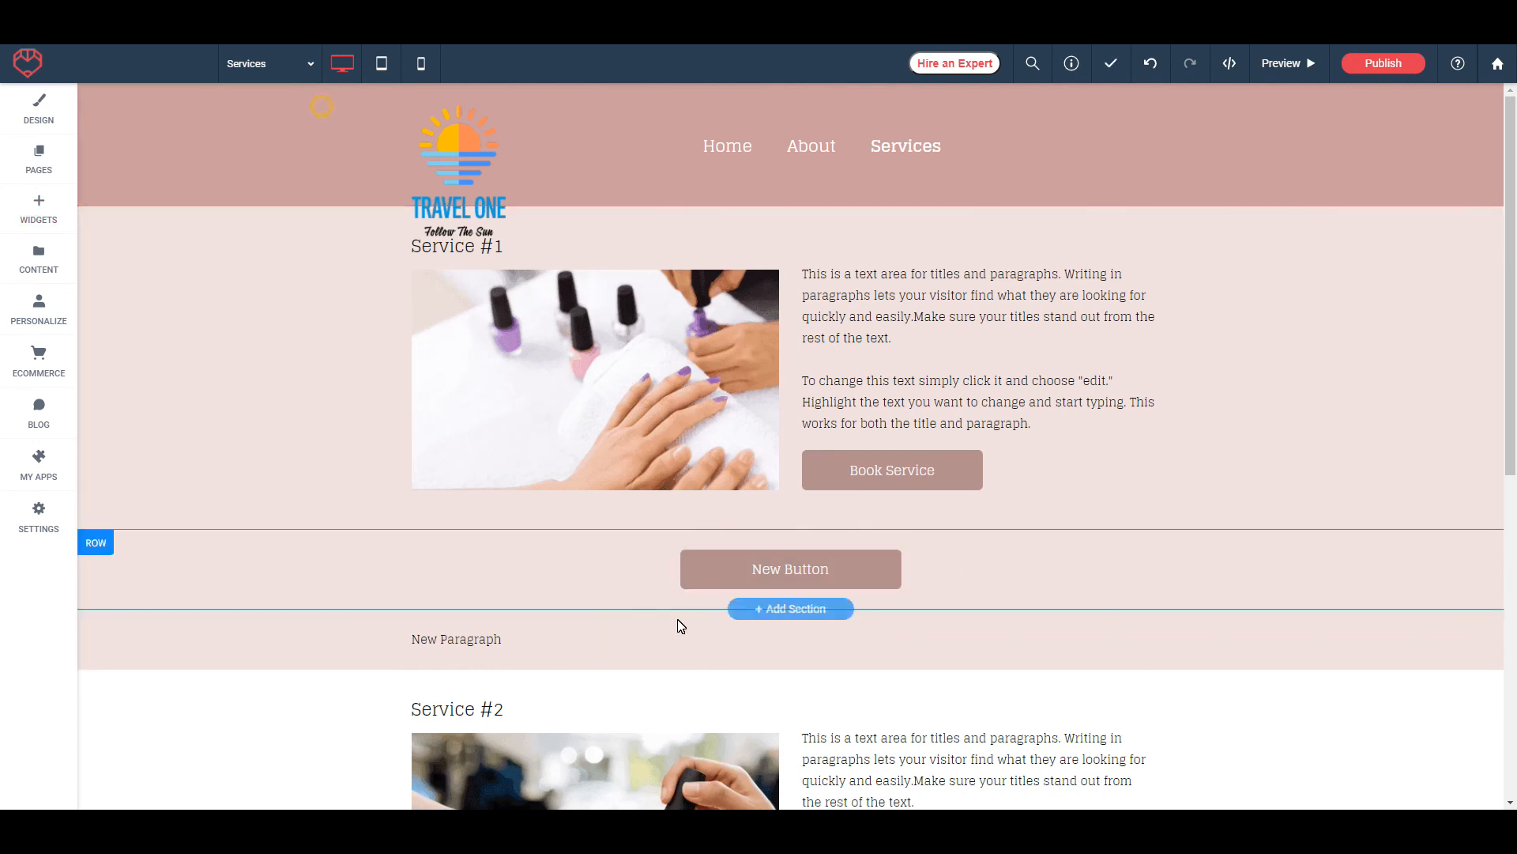